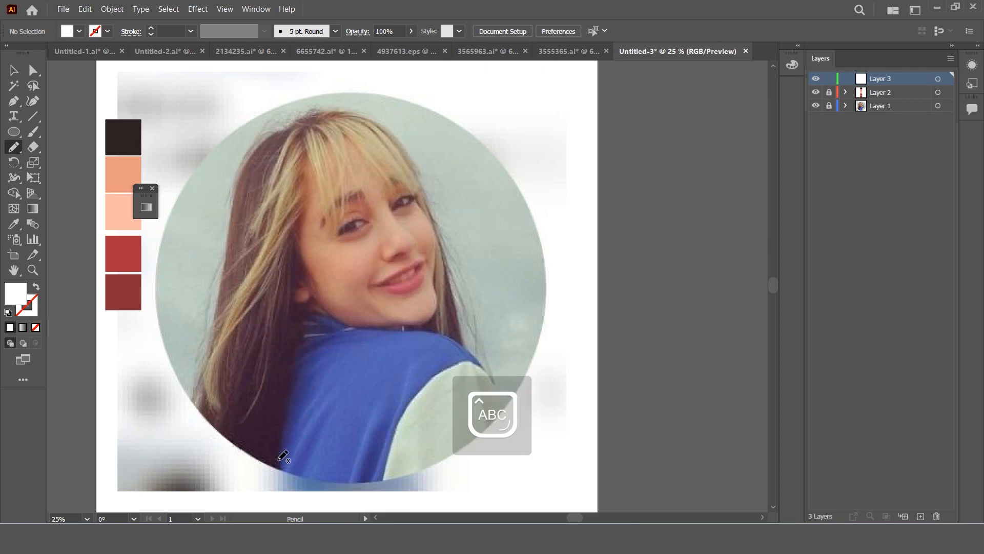
Step: With the Pencil tool, trace the hair's inner edge from the circle's lower rim past the ear and along the fringe tips
mouse_move(279, 467)
mouse_down()
mouse_move(297, 270)
mouse_move(309, 288)
mouse_up()
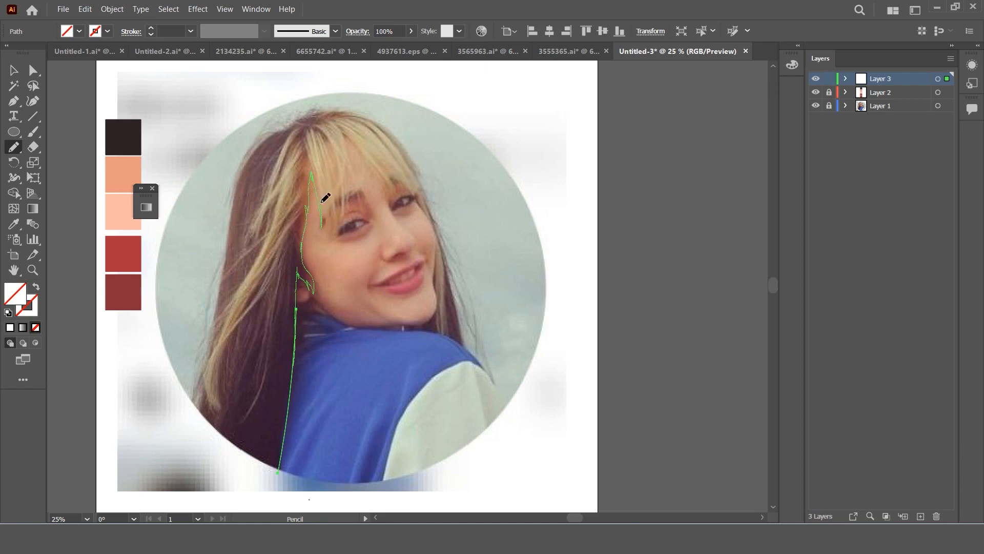
mouse_move(322, 202)
mouse_down()
mouse_move(331, 247)
mouse_move(342, 226)
mouse_move(342, 247)
mouse_move(344, 152)
mouse_move(360, 225)
mouse_up()
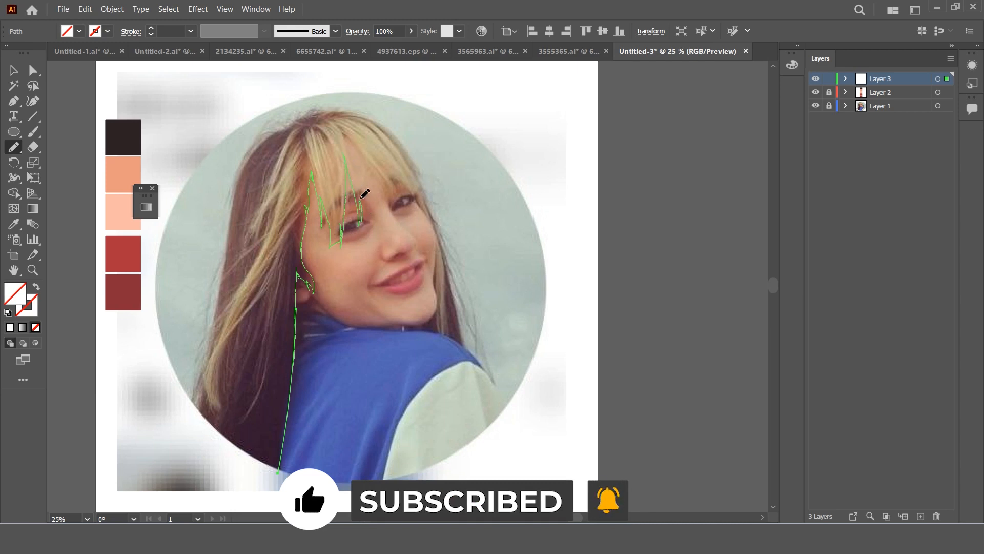
mouse_move(348, 139)
mouse_down()
mouse_move(391, 203)
mouse_move(423, 219)
mouse_up()
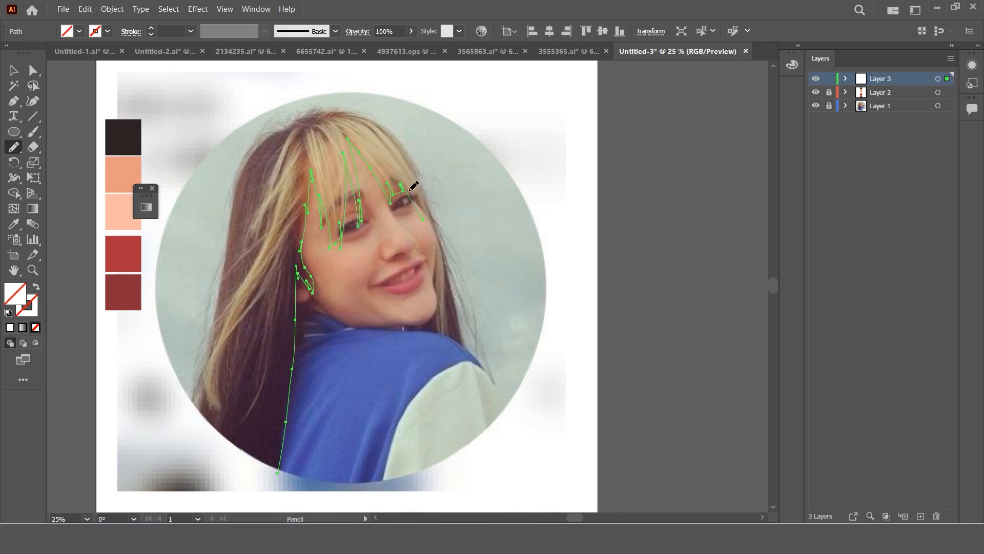
Step: Give the hair outline path a 0.75 pt stroke
scroll(450, 141, up, 1)
scroll(450, 141, up, 3)
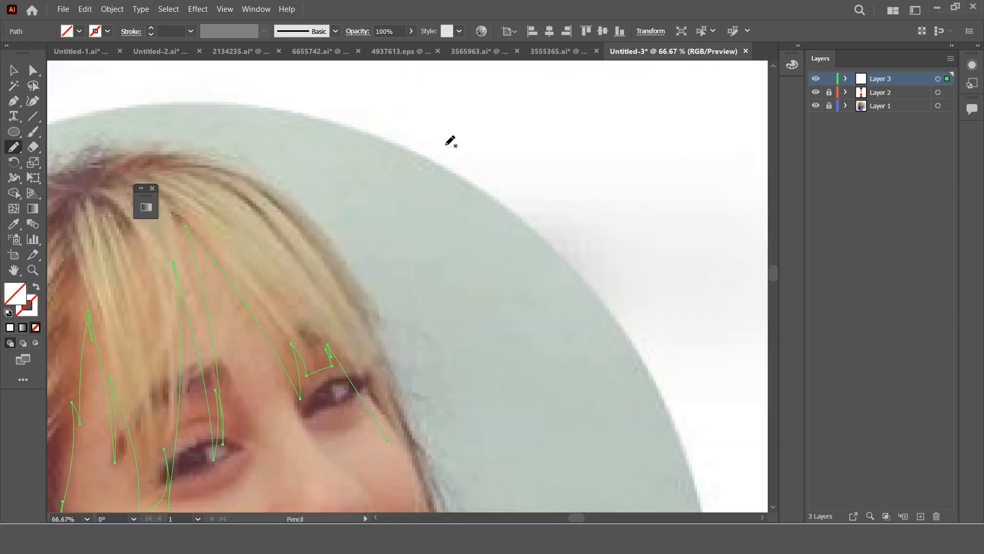
scroll(450, 141, down, 2)
click(191, 31)
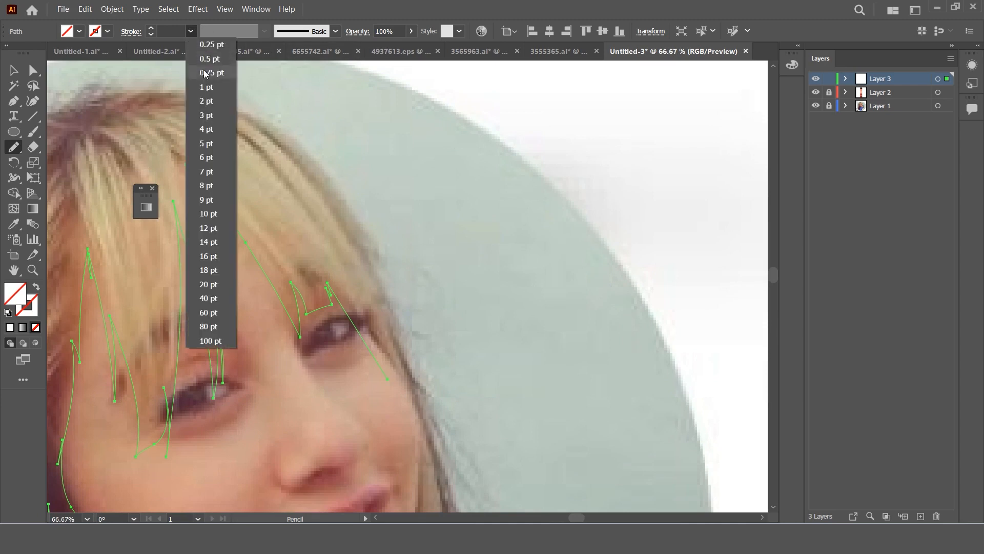
click(208, 73)
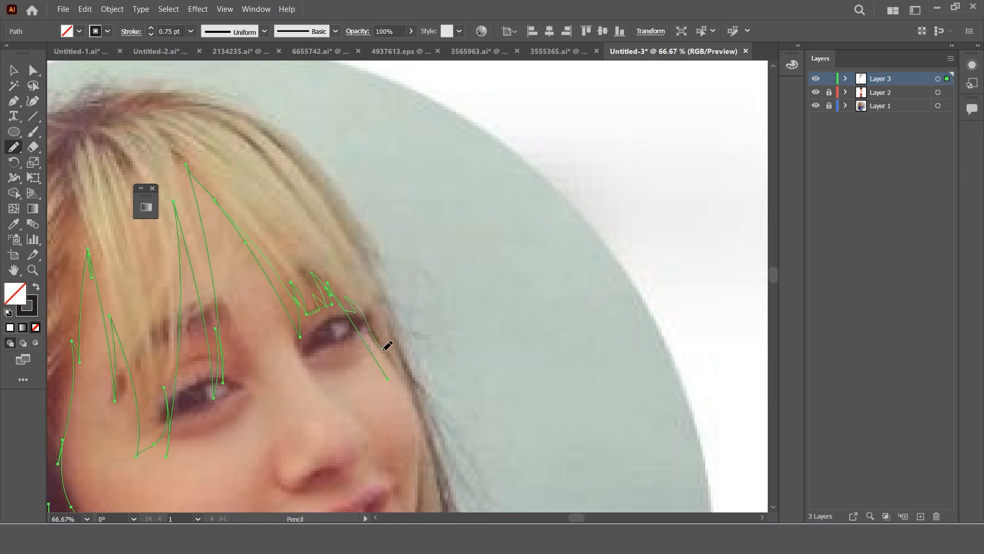
Step: Continue the hair outline from the outer eye corner down the cheek and jaw to the chin
drag(387, 347, 410, 421)
key(ctrl+0)
scroll(439, 389, up, 3)
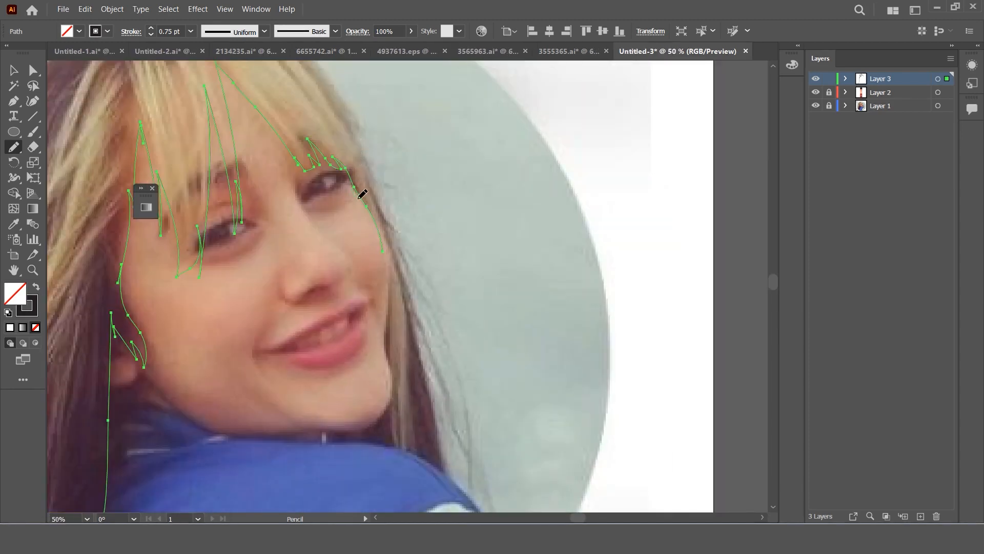
drag(390, 245, 365, 203)
drag(385, 322, 384, 338)
mouse_move(393, 377)
mouse_down()
mouse_move(387, 411)
mouse_move(372, 424)
mouse_move(322, 431)
mouse_move(357, 428)
mouse_move(385, 407)
mouse_move(367, 426)
mouse_move(388, 412)
mouse_move(357, 428)
mouse_move(384, 405)
mouse_move(373, 433)
mouse_up()
Step: Undo the last pencil strokes and redraw the outline under the chin, along the shoulder and up the hair tips
key(ctrl+z)
key(ctrl+z)
key(ctrl+z)
key(ctrl+z)
key(ctrl+z)
drag(312, 429, 371, 422)
drag(388, 447, 408, 456)
mouse_move(337, 437)
mouse_down()
mouse_move(405, 450)
mouse_move(390, 436)
mouse_move(455, 479)
mouse_move(431, 405)
mouse_up()
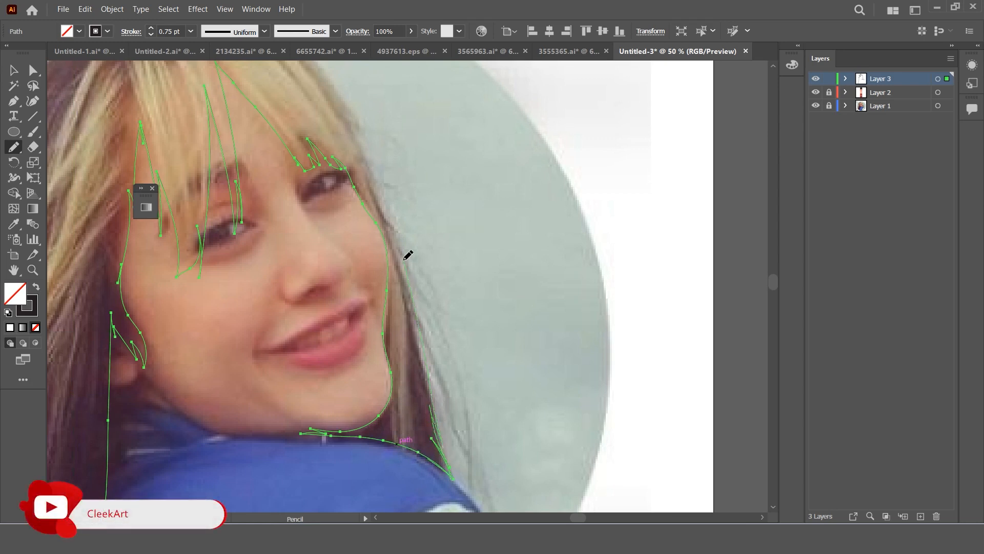
Step: Trace the hair's outer edge beside the cheek, over the crown and down the back, closing the outline along the circle's lower rim
mouse_move(392, 234)
mouse_down()
mouse_move(398, 253)
mouse_move(384, 206)
mouse_move(397, 236)
mouse_up()
drag(371, 159, 353, 132)
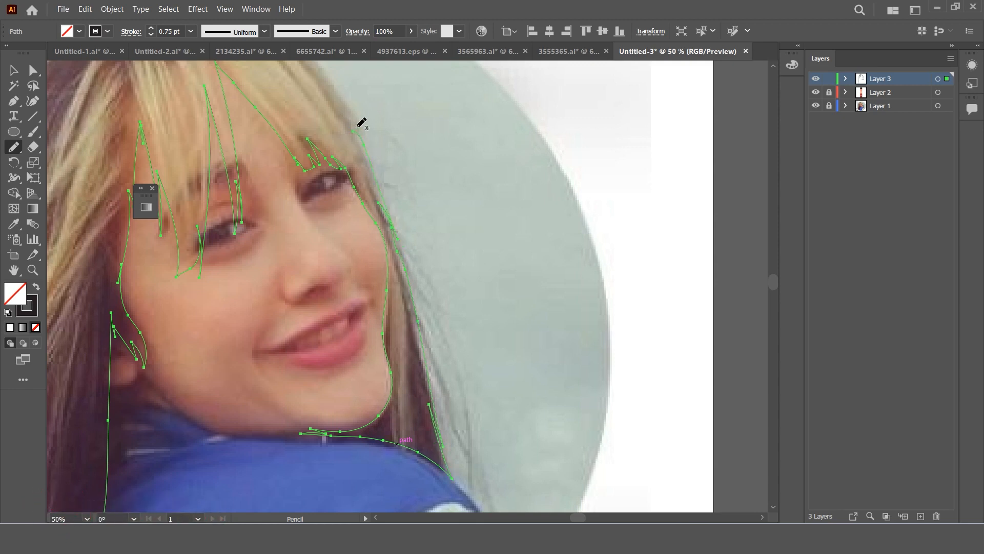
scroll(362, 122, down, 3)
scroll(268, 176, up, 1)
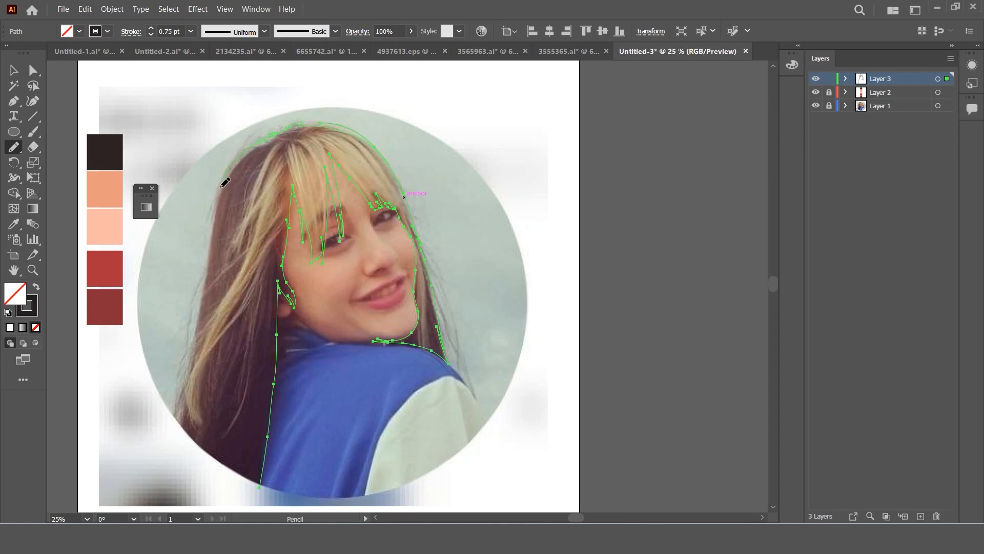
drag(209, 238, 202, 308)
drag(198, 440, 260, 485)
Step: Set the closed hair outline's stroke to 1 pt and deselect it
click(191, 32)
click(216, 95)
click(14, 75)
click(314, 173)
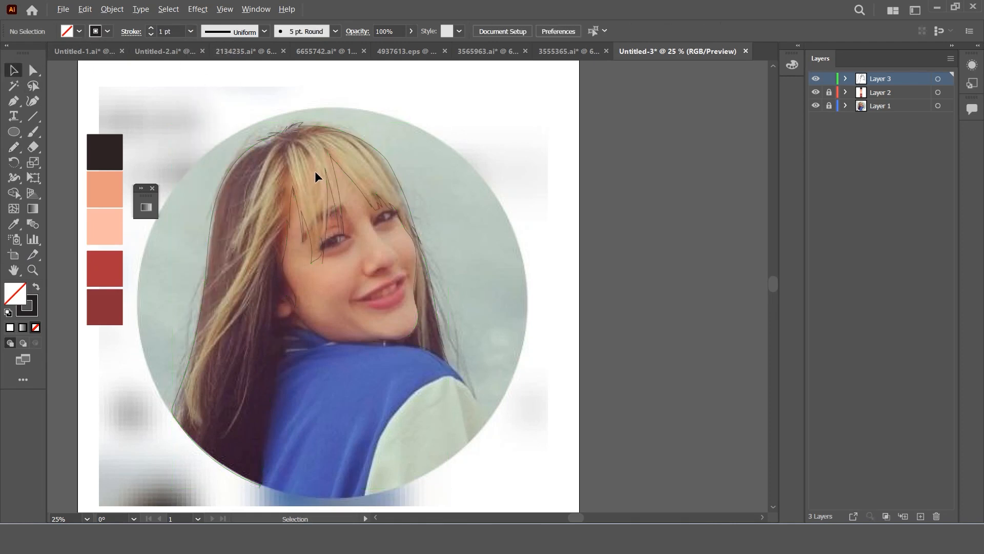
Step: Outline the long blond lock behind the parting with the Pencil tool, giving it jagged strand tips
scroll(315, 172, up, 1)
scroll(311, 177, down, 2)
key(n)
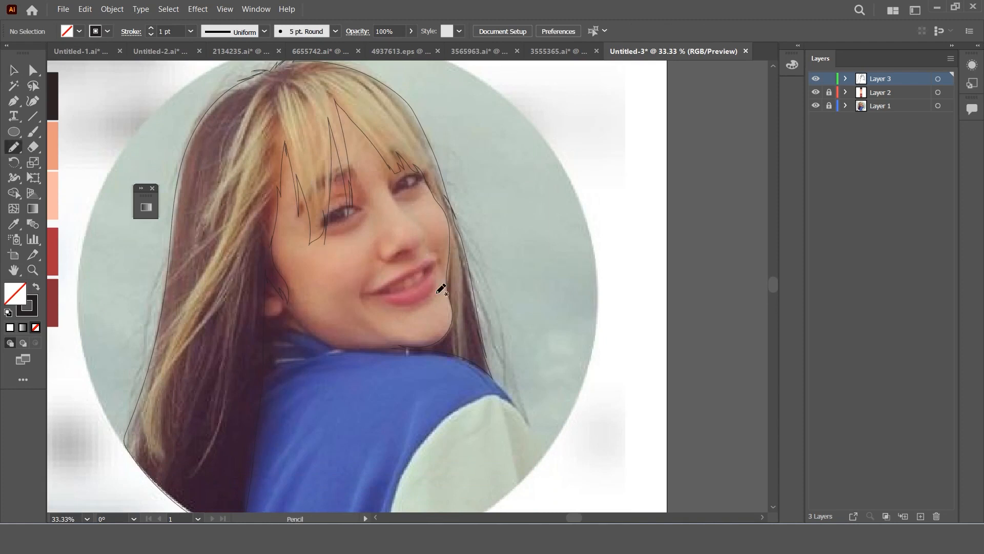
mouse_move(244, 102)
mouse_down()
mouse_move(211, 179)
mouse_move(228, 149)
mouse_move(197, 245)
mouse_move(222, 197)
mouse_move(216, 234)
mouse_move(148, 407)
mouse_move(152, 455)
mouse_move(147, 428)
mouse_move(161, 456)
mouse_move(159, 410)
mouse_move(193, 359)
mouse_move(179, 396)
mouse_move(234, 295)
mouse_move(196, 466)
mouse_move(225, 407)
mouse_move(252, 265)
mouse_move(258, 285)
mouse_move(283, 161)
mouse_move(271, 147)
mouse_move(279, 120)
mouse_move(268, 138)
mouse_move(275, 99)
mouse_move(242, 149)
mouse_move(261, 86)
mouse_up()
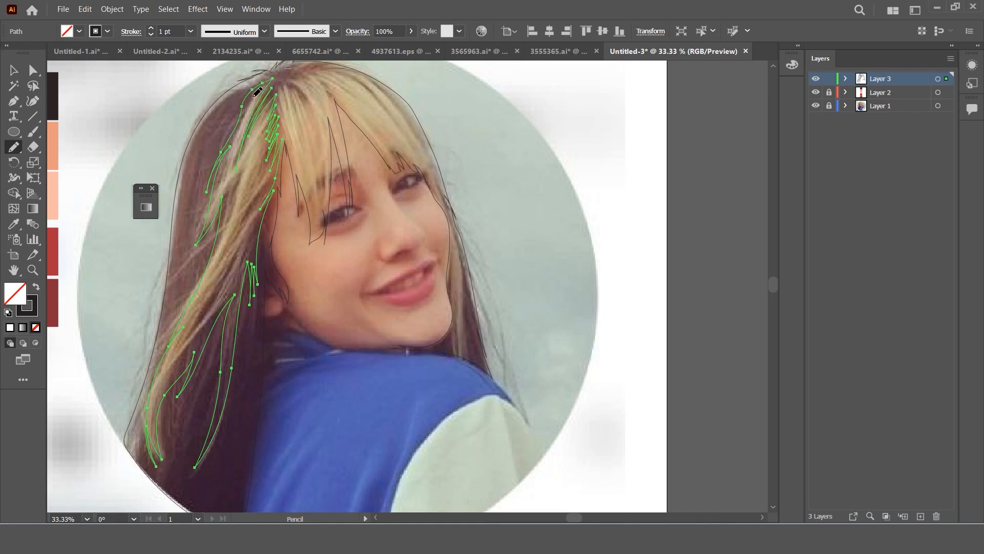
Step: Fill the long lock with the blond colour sampled from the photo's fringe and deselect it
click(14, 224)
click(324, 122)
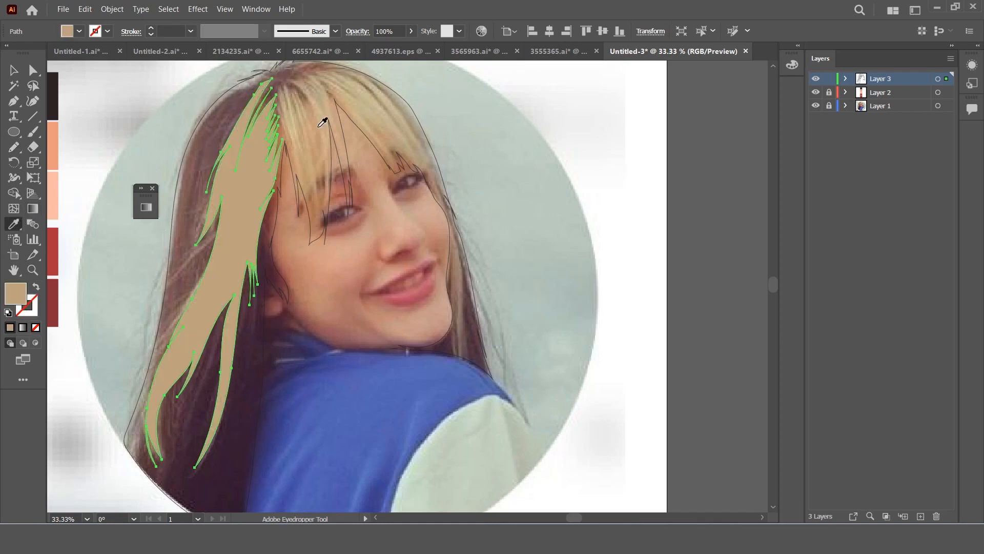
click(13, 70)
click(202, 140)
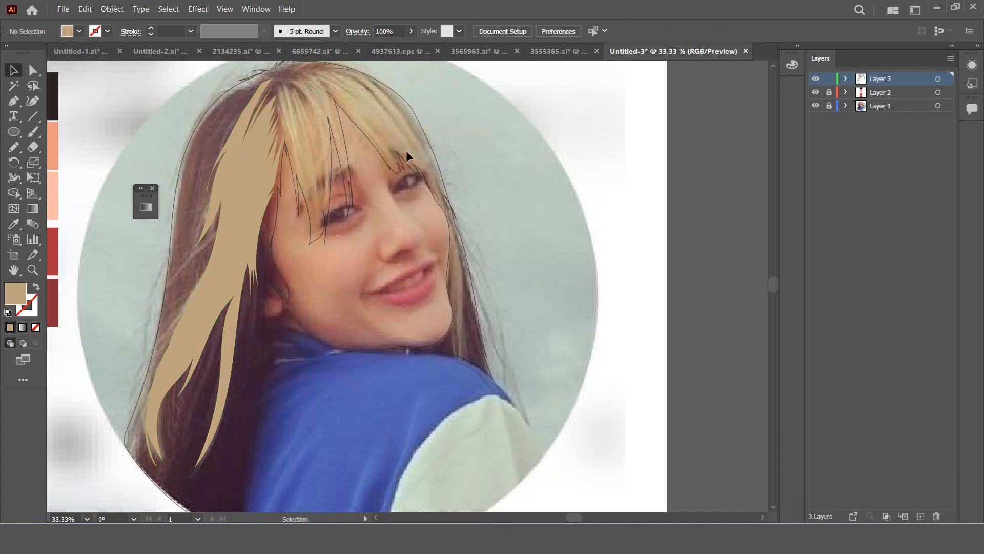
Step: Outline the blond hair beside the cheek and across the fringe with the Pencil tool, giving the path a 2 pt stroke
key(n)
scroll(376, 136, up, 2)
scroll(376, 134, up, 1)
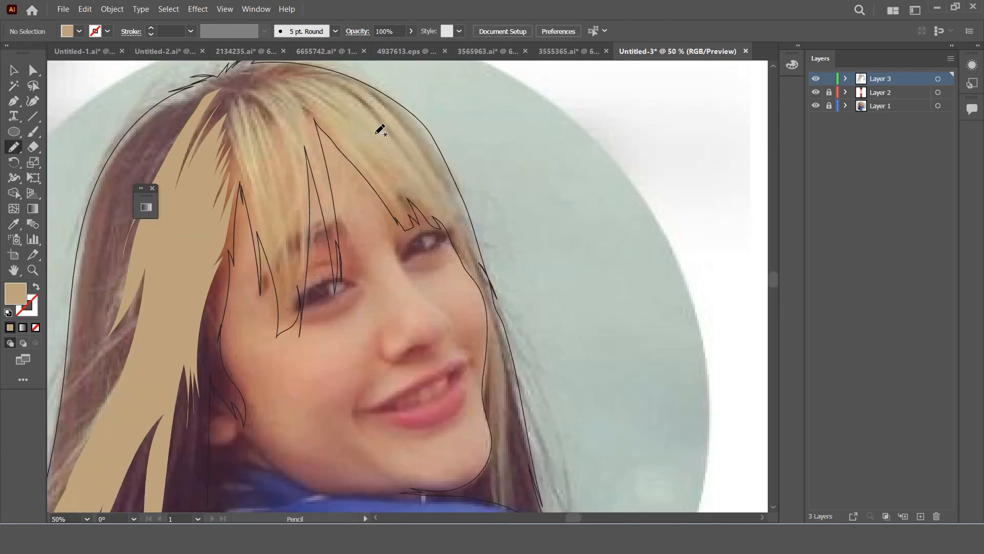
mouse_move(471, 465)
mouse_down()
mouse_move(477, 510)
mouse_move(494, 508)
mouse_move(509, 484)
mouse_move(513, 510)
mouse_move(512, 338)
mouse_move(510, 416)
mouse_move(493, 288)
mouse_up()
click(190, 32)
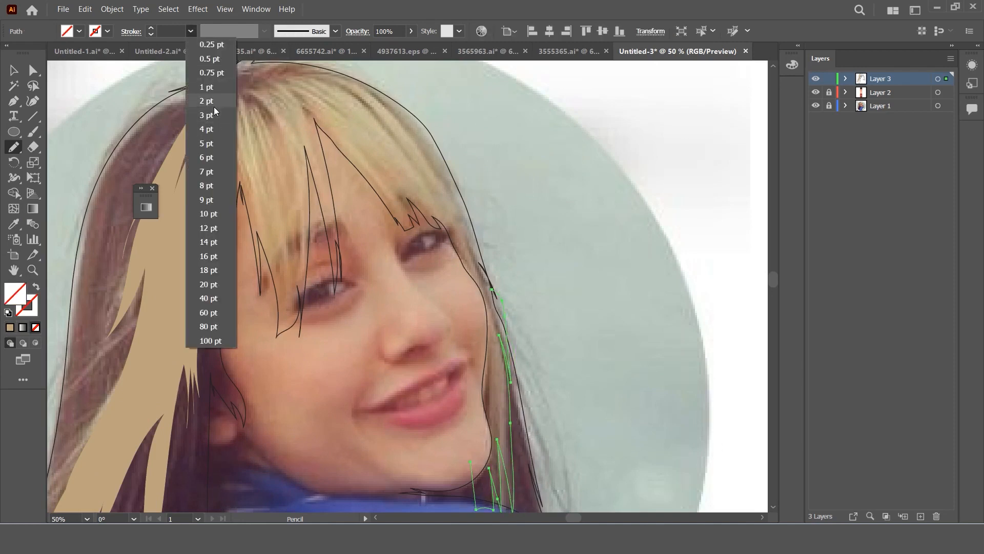
click(214, 106)
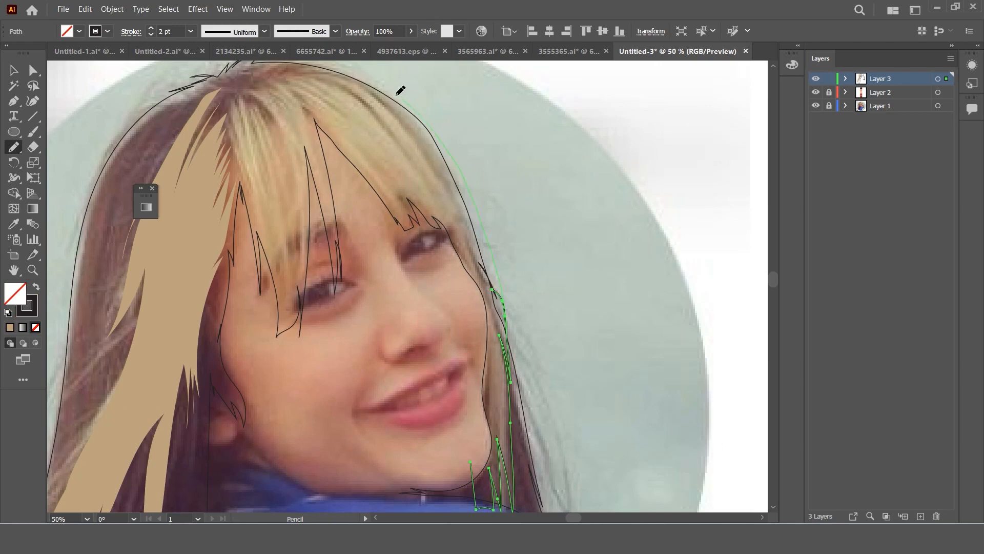
drag(400, 90, 392, 92)
mouse_move(473, 464)
mouse_down()
mouse_move(445, 290)
mouse_move(371, 217)
mouse_move(348, 329)
mouse_move(321, 246)
mouse_move(300, 339)
mouse_move(296, 259)
mouse_move(285, 330)
mouse_move(277, 260)
mouse_move(261, 206)
mouse_move(259, 233)
mouse_up()
Step: Redraw the fringe outline from its inner tips up to the parting and along the crown with jagged strand roots
drag(273, 346, 247, 185)
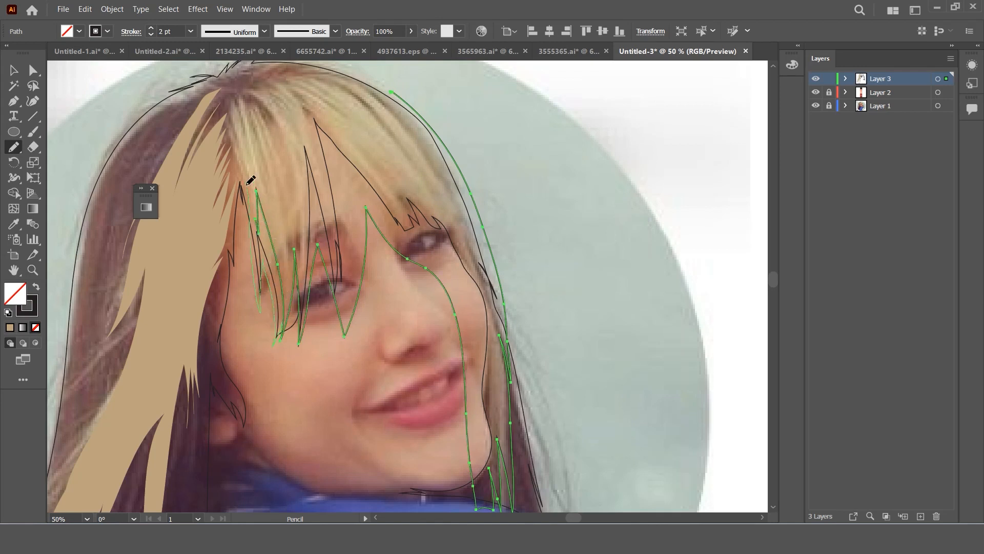
mouse_move(244, 115)
mouse_down()
mouse_move(262, 137)
mouse_move(248, 101)
mouse_move(273, 126)
mouse_move(255, 94)
mouse_up()
drag(393, 87, 401, 96)
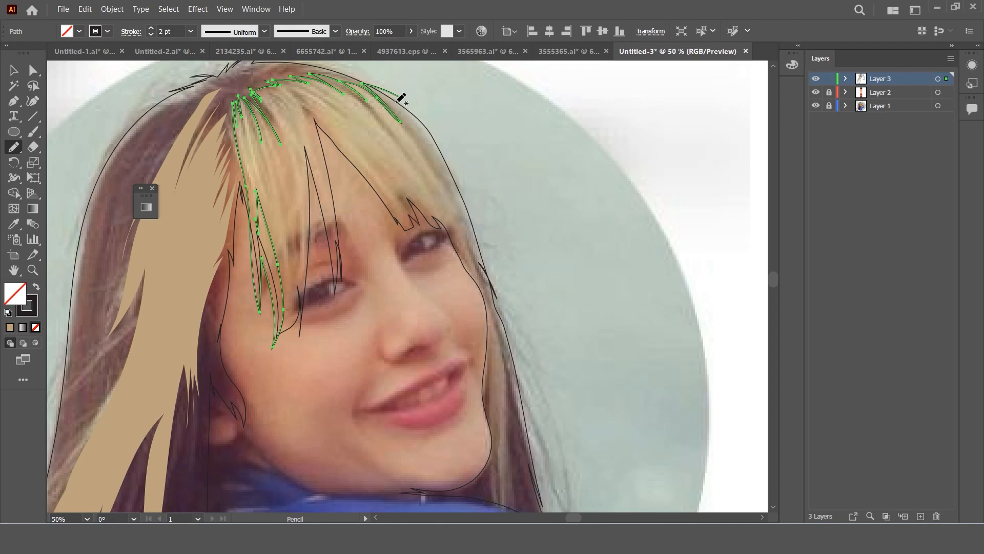
Step: Extend the fringe outline down the hair's outer edge, around the strand tips and back across the face, closing the path
drag(459, 156, 490, 228)
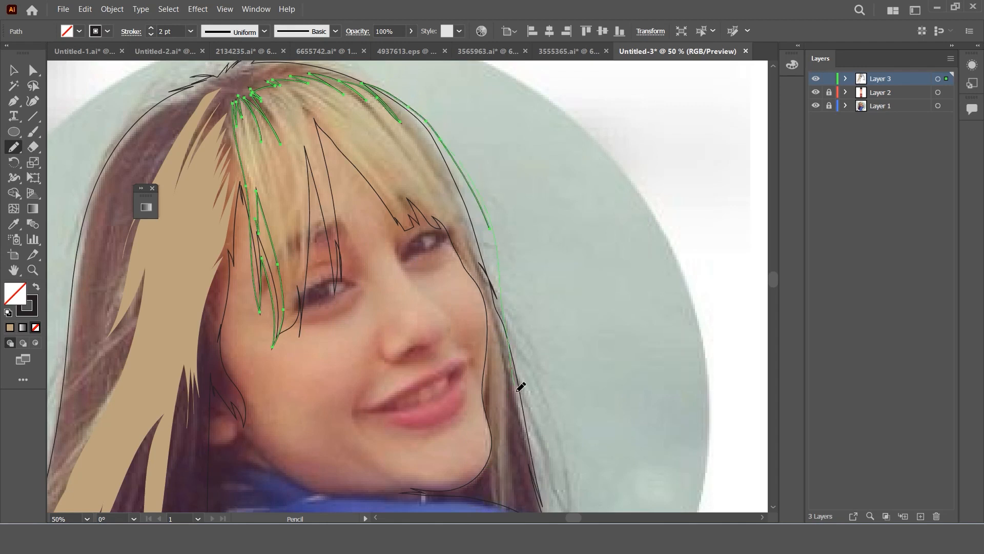
mouse_move(525, 455)
mouse_down()
mouse_move(509, 440)
mouse_move(508, 515)
mouse_move(493, 516)
mouse_move(496, 466)
mouse_move(487, 508)
mouse_move(455, 295)
mouse_move(397, 195)
mouse_move(416, 227)
mouse_move(408, 222)
mouse_move(411, 241)
mouse_move(362, 194)
mouse_up()
mouse_move(361, 246)
mouse_down()
mouse_move(361, 335)
mouse_move(314, 372)
mouse_up()
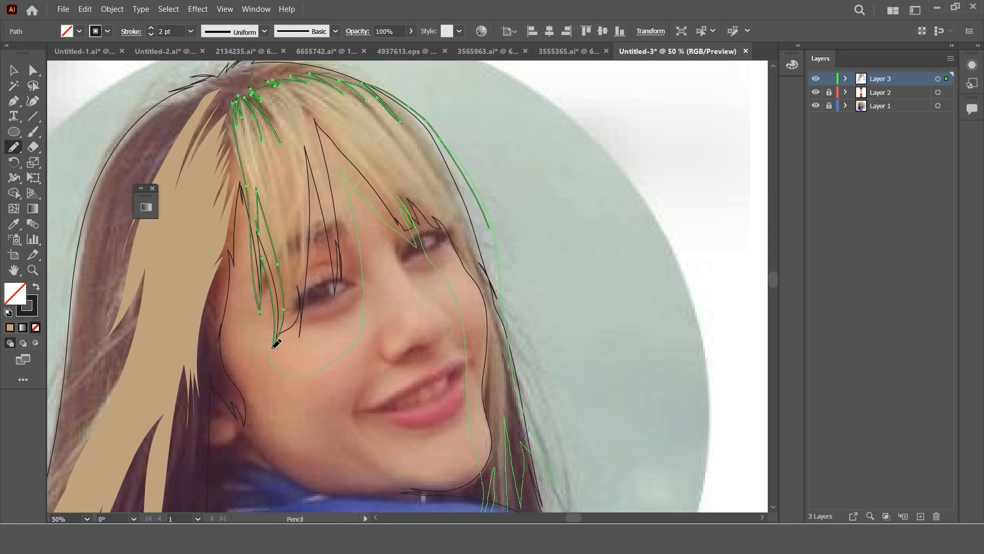
mouse_move(275, 344)
mouse_down()
mouse_move(283, 322)
mouse_move(280, 356)
mouse_up()
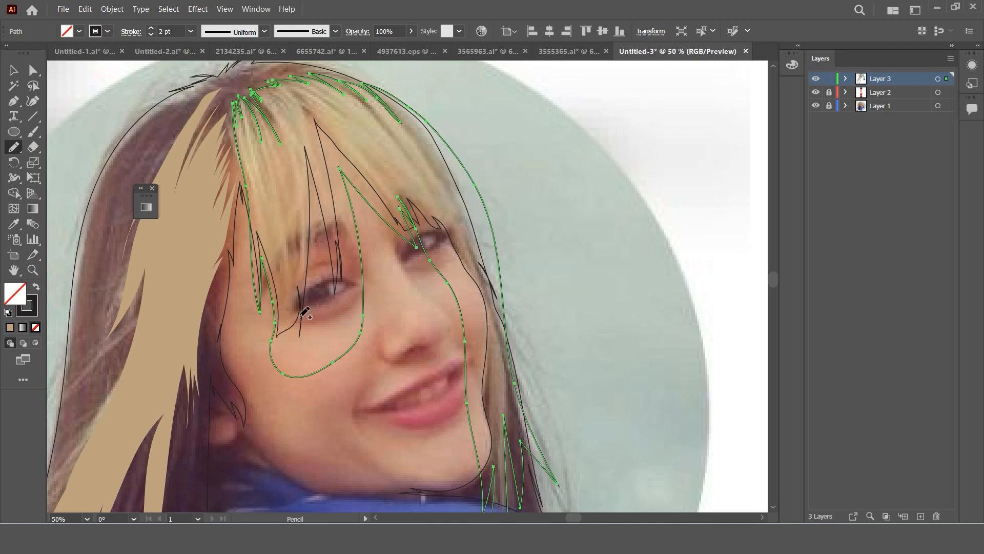
Step: Fill the closed fringe shape with the blond colour sampled from the long lock
scroll(301, 315, down, 2)
scroll(301, 316, up, 1)
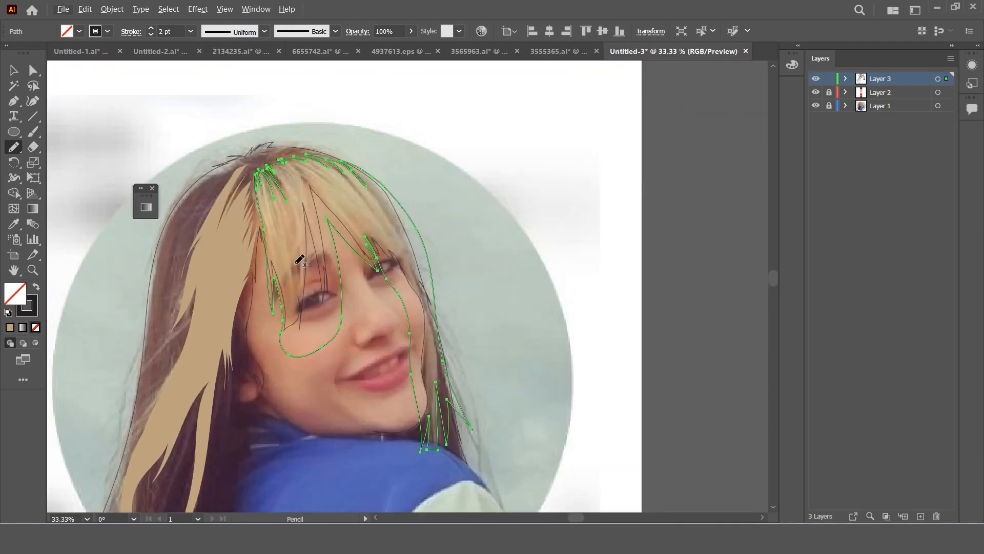
key(i)
click(217, 263)
scroll(336, 226, up, 1)
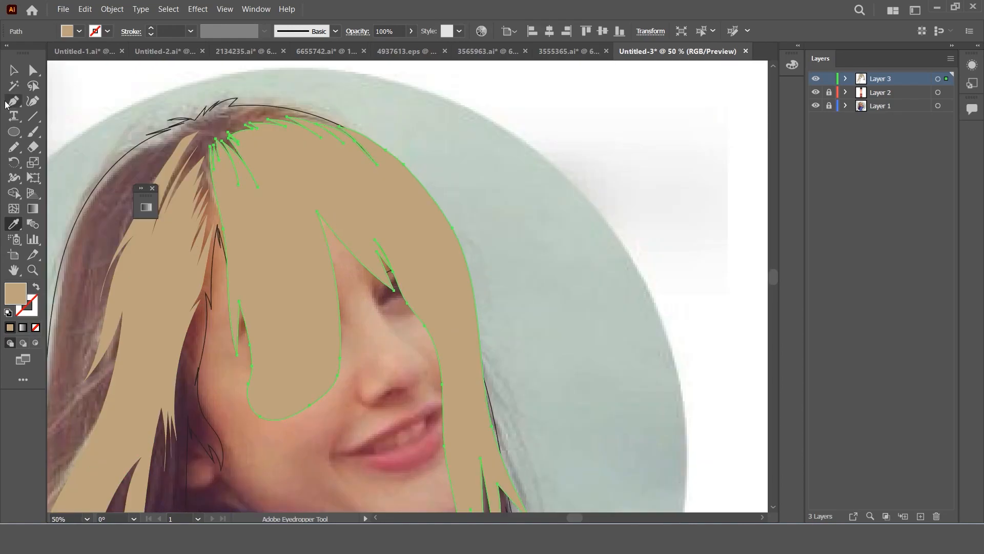
Step: Select all the hair paths and remove the blond areas covering the face with the Shape Builder tool
click(13, 72)
key(ctrl+a)
key(shift+m)
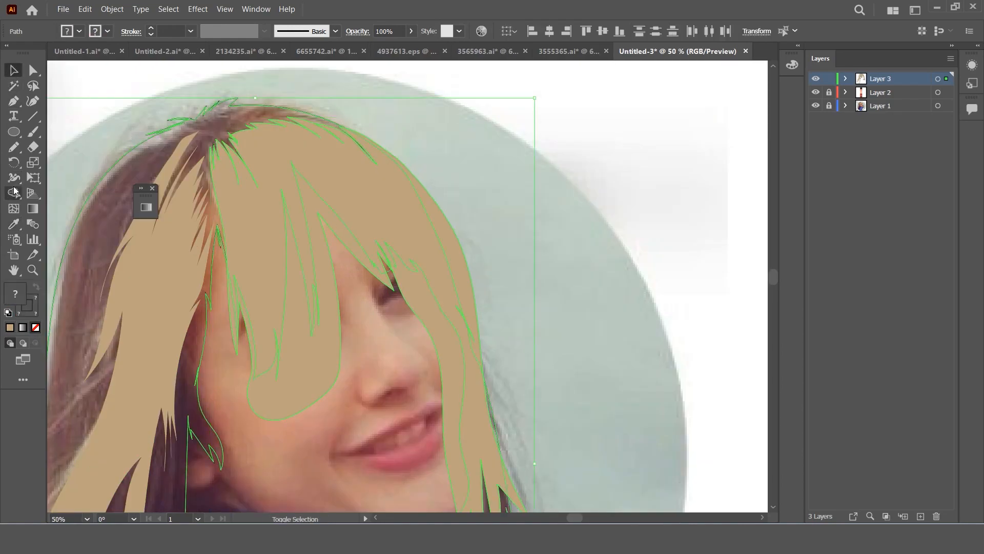
alt+click(318, 337)
alt+click(455, 359)
Step: Merge the remaining fringe pieces, trim the blond excess beyond the hair's outer edge with Shape Builder, and deselect everything
scroll(465, 357, down, 2)
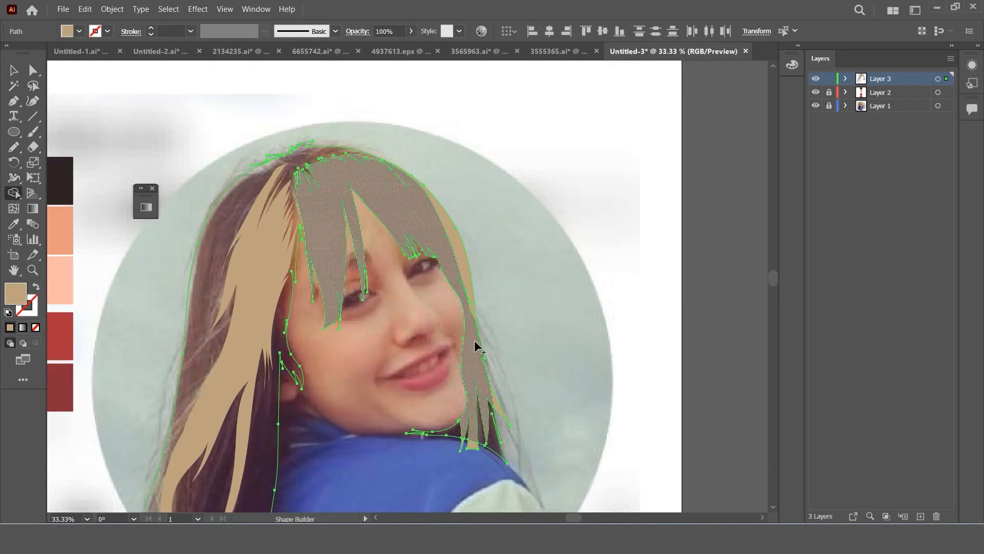
scroll(475, 354, up, 1)
click(481, 437)
alt+click(464, 242)
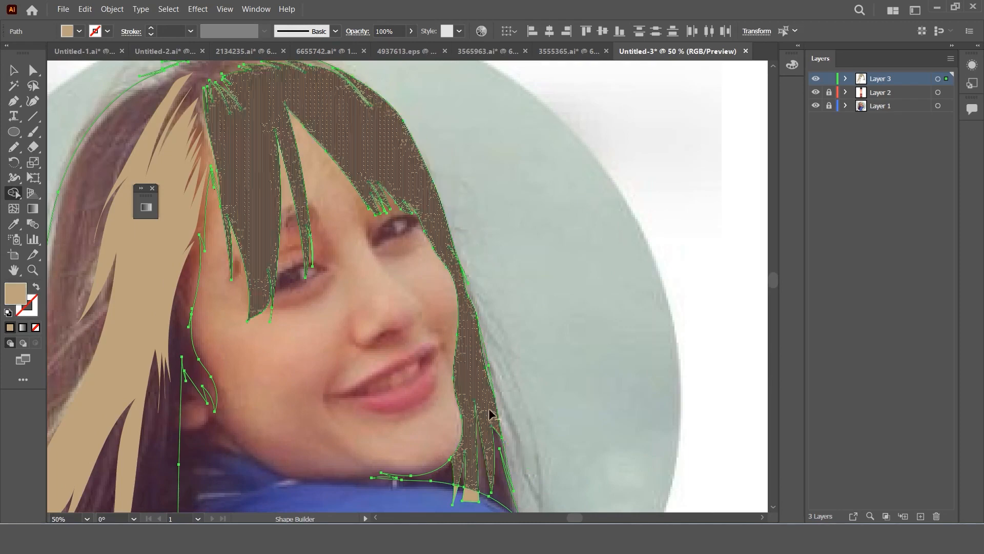
click(109, 166)
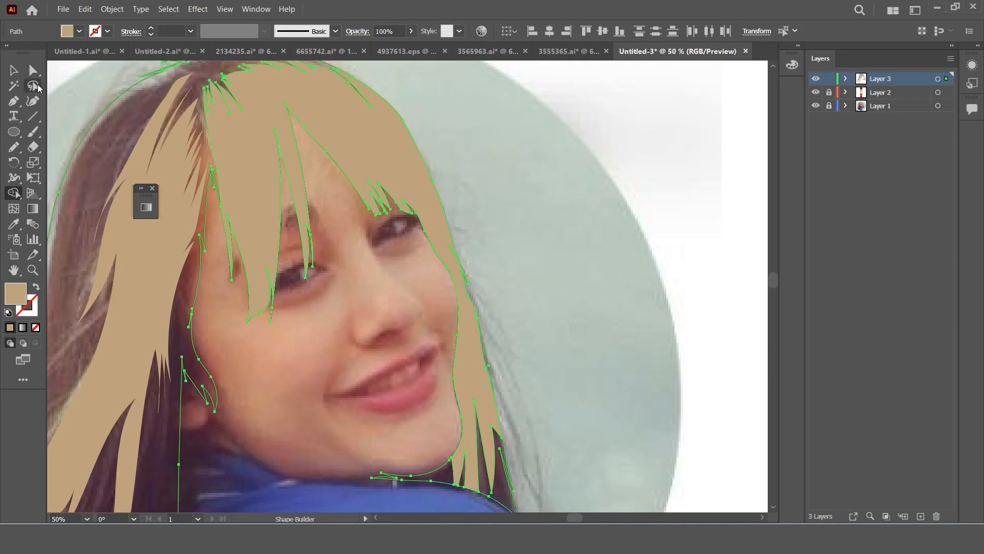
click(15, 72)
click(520, 175)
scroll(523, 176, down, 1)
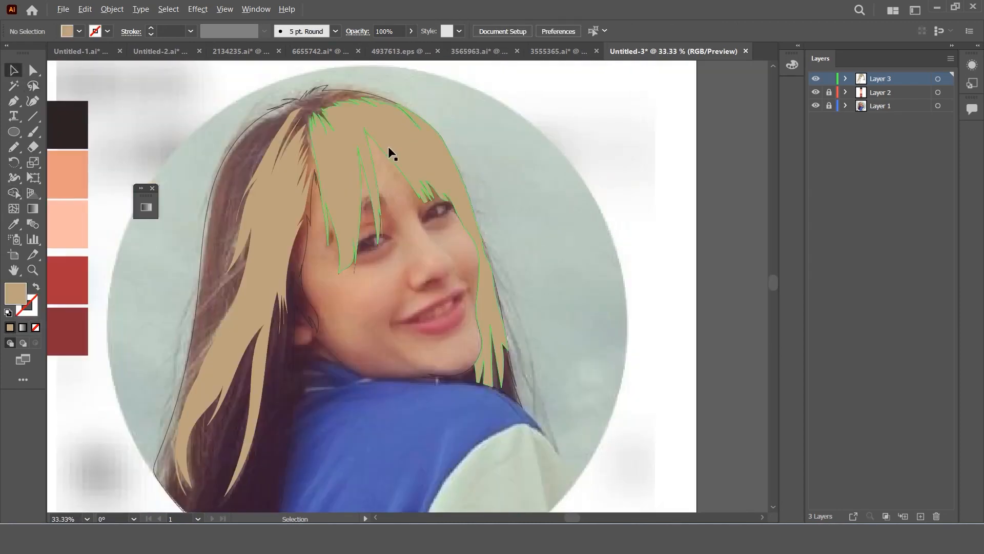
Step: Check the blond lock and fringe shapes by selecting them, leaving nothing selected
scroll(388, 146, up, 1)
click(227, 138)
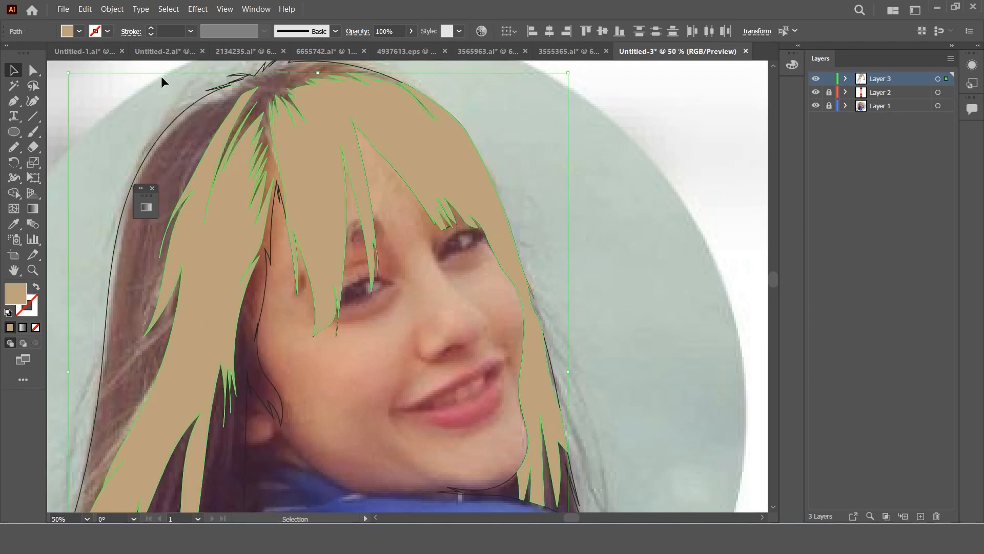
click(462, 103)
click(405, 121)
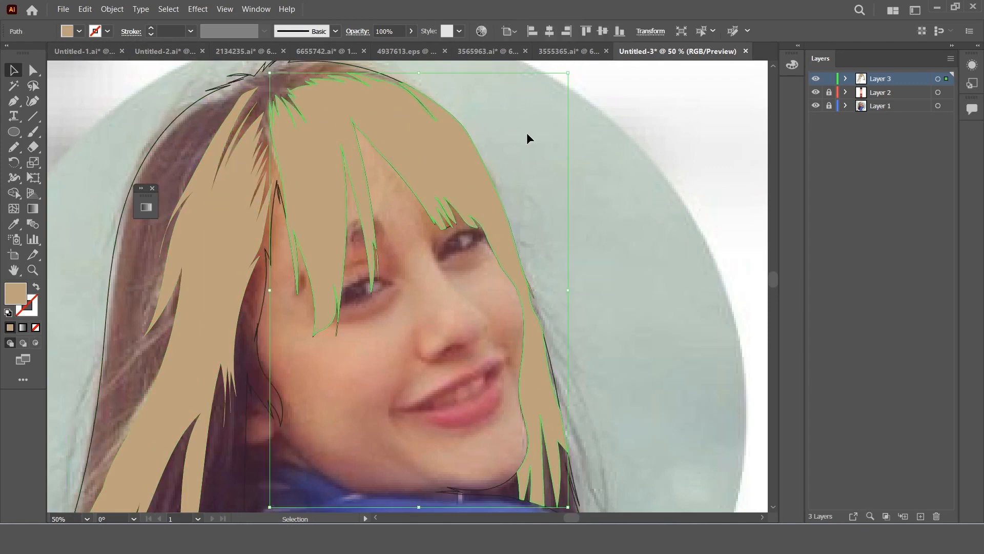
click(527, 134)
scroll(519, 147, down, 1)
scroll(537, 161, up, 1)
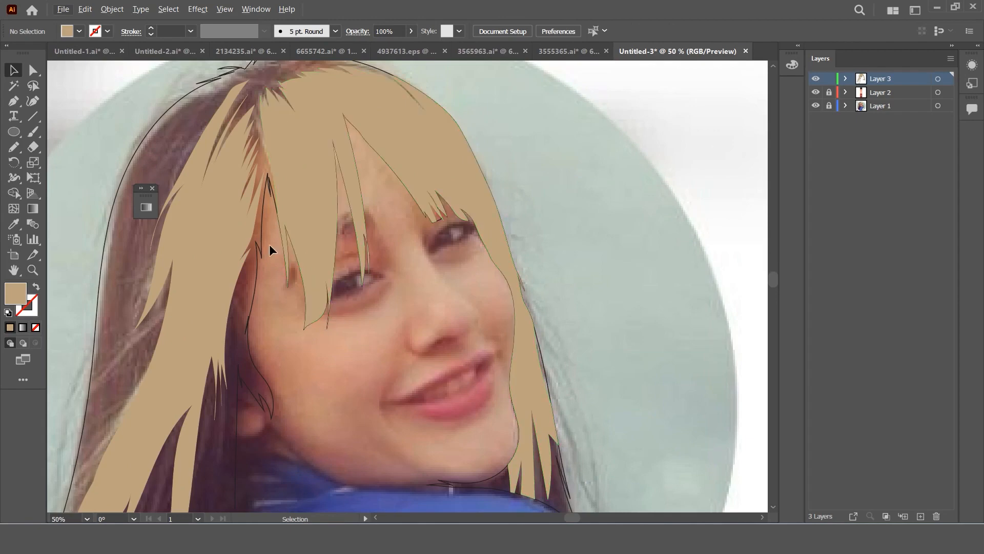
Step: Fill the full hair outline with the dark brown sampled from the darkest palette swatch
click(257, 281)
scroll(347, 307, down, 2)
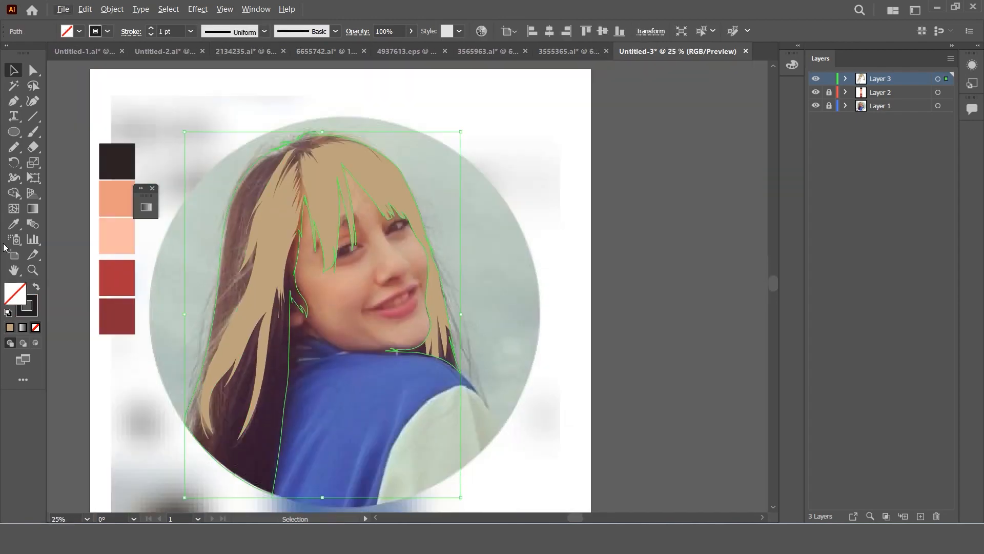
key(i)
click(134, 159)
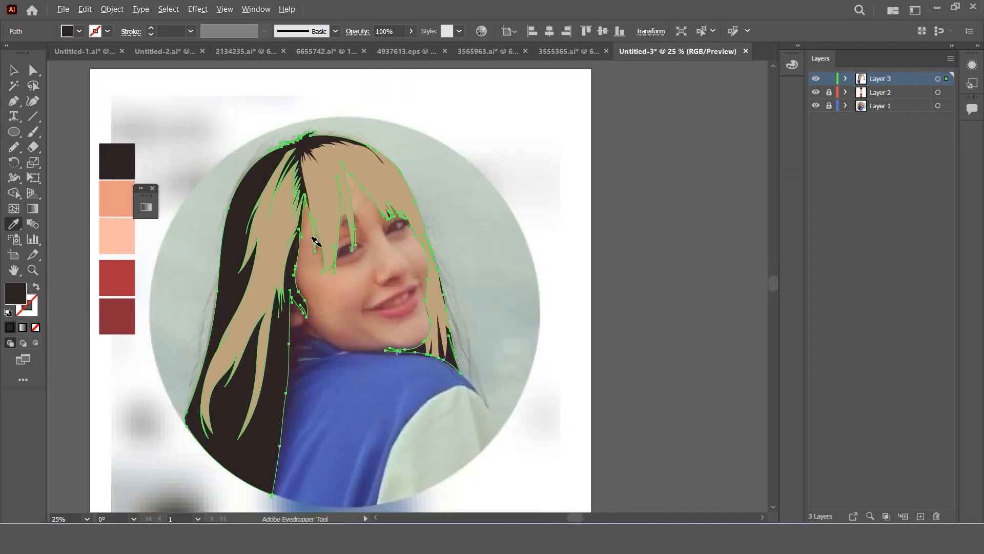
Step: Redraw the blond fringe shape's lower end beside the cheek with the Pencil tool, adding a pointed strand toward the shoulder, and deselect it
key(v)
click(348, 154)
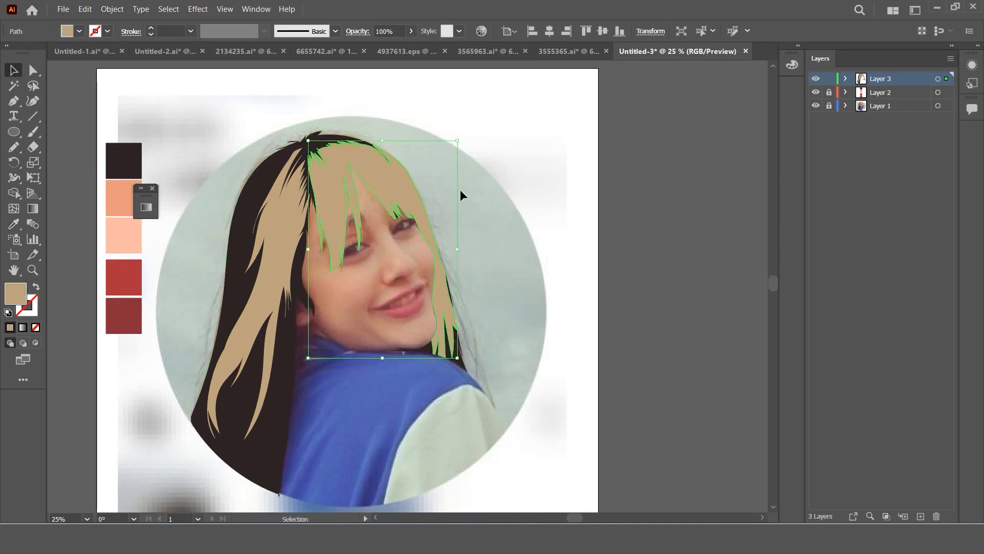
click(460, 193)
scroll(460, 193, up, 3)
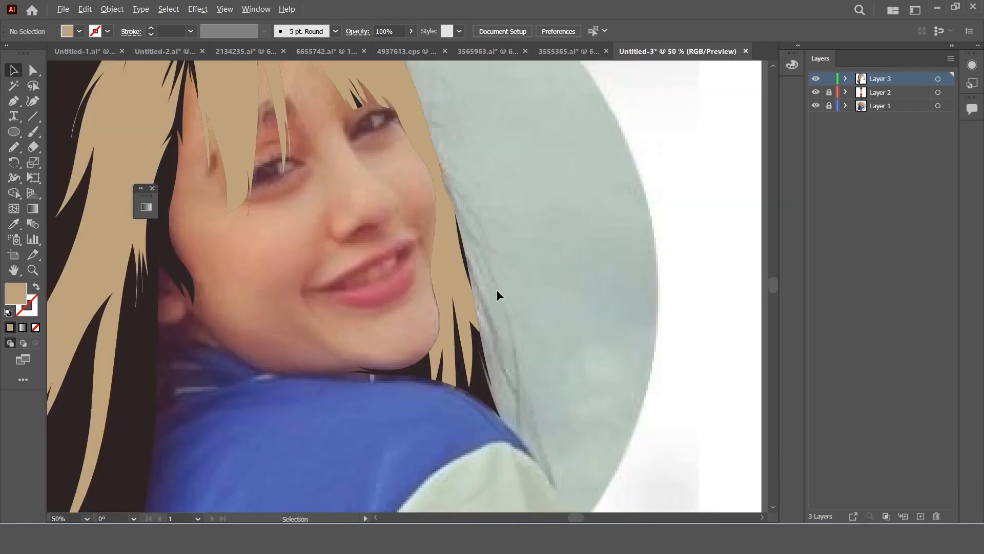
click(463, 281)
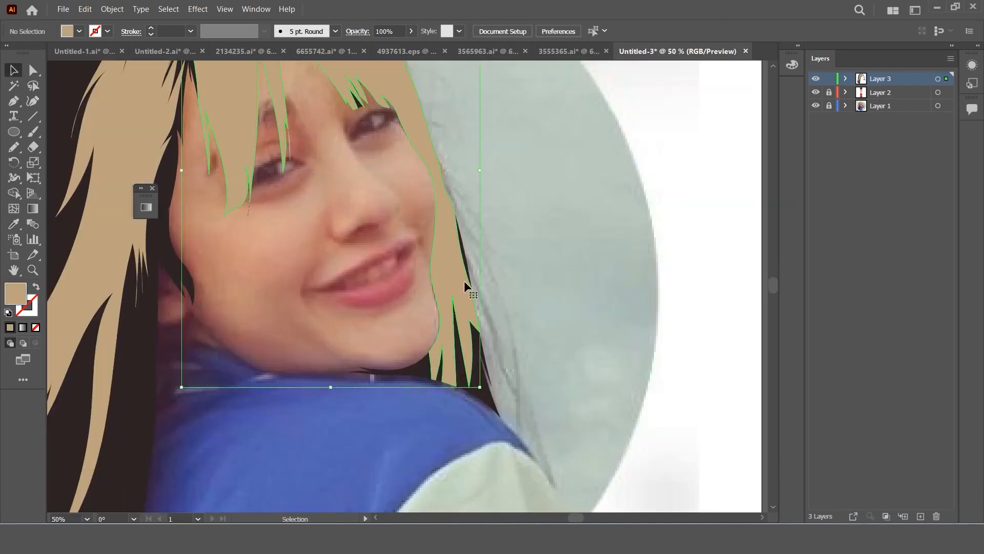
key(n)
mouse_move(457, 219)
mouse_down()
mouse_move(442, 177)
mouse_move(463, 248)
mouse_up()
key(ctrl+z)
mouse_move(477, 323)
mouse_down()
mouse_move(490, 405)
mouse_move(470, 385)
mouse_up()
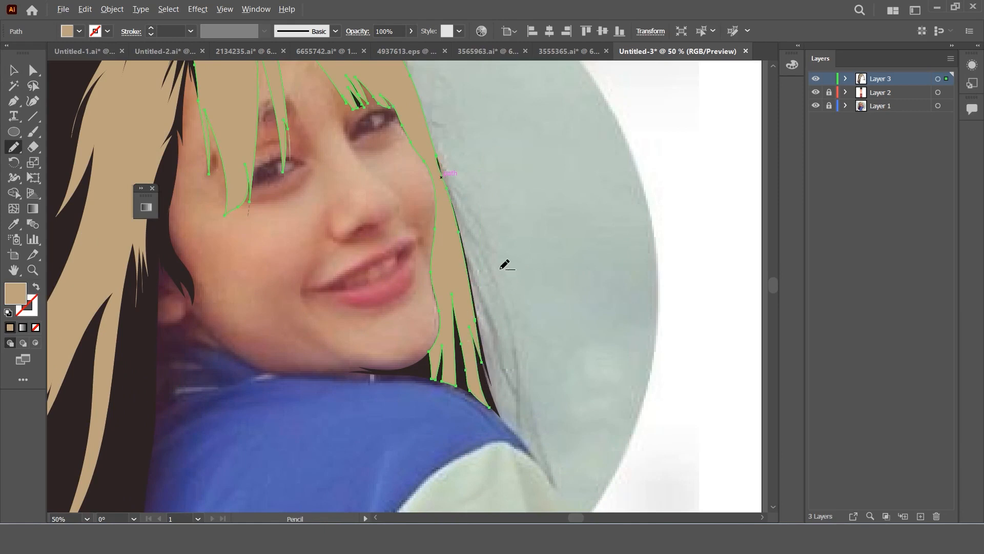
scroll(501, 269, down, 2)
scroll(490, 262, up, 1)
click(12, 75)
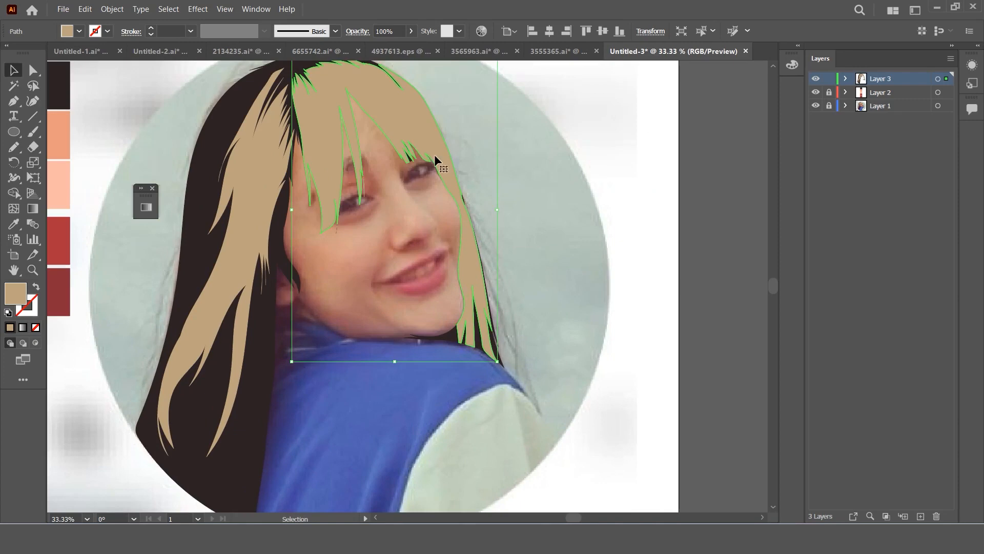
click(509, 140)
Step: Examine the fringe tips over the eyes, the long side strands and the overall hair shapes against the photo
scroll(413, 182, up, 3)
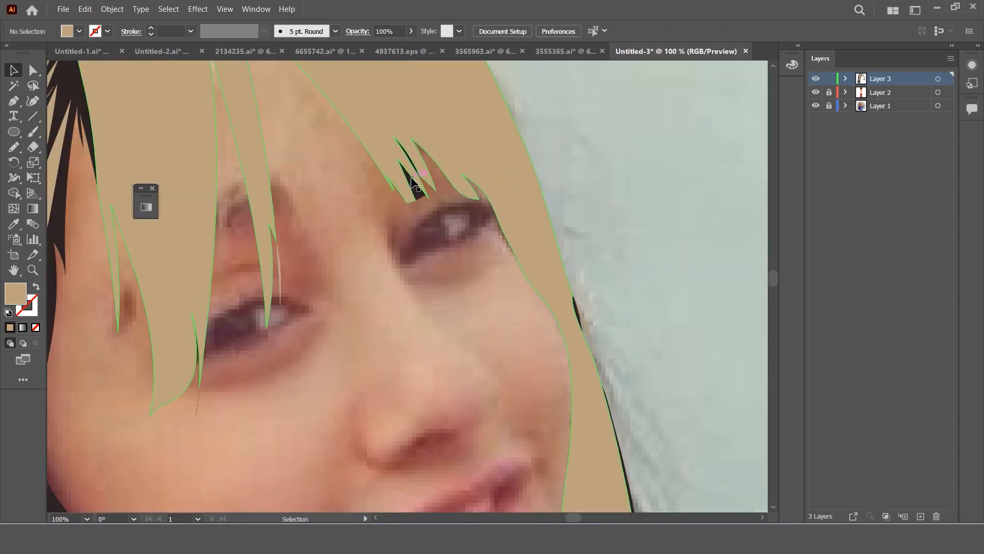
scroll(389, 158, down, 3)
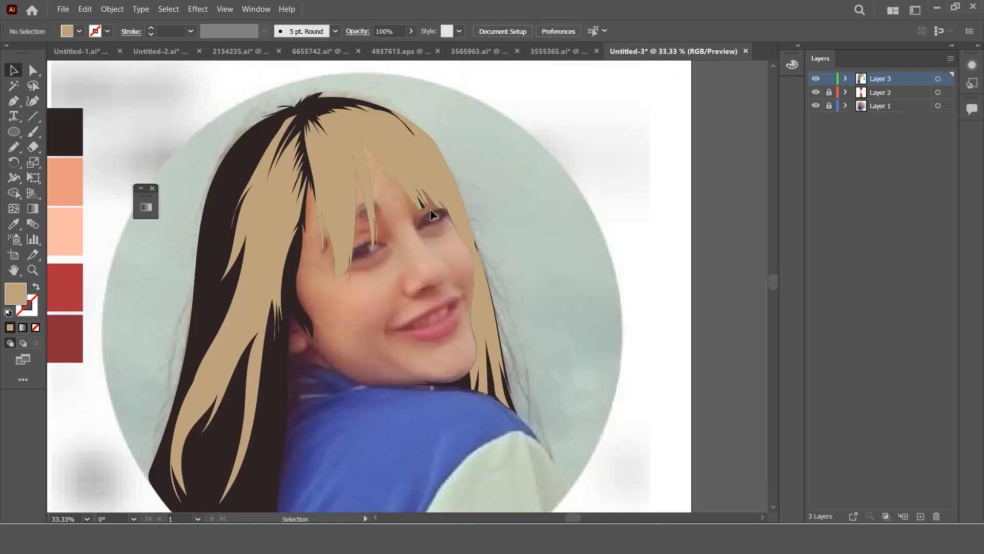
scroll(428, 208, down, 1)
scroll(380, 225, up, 2)
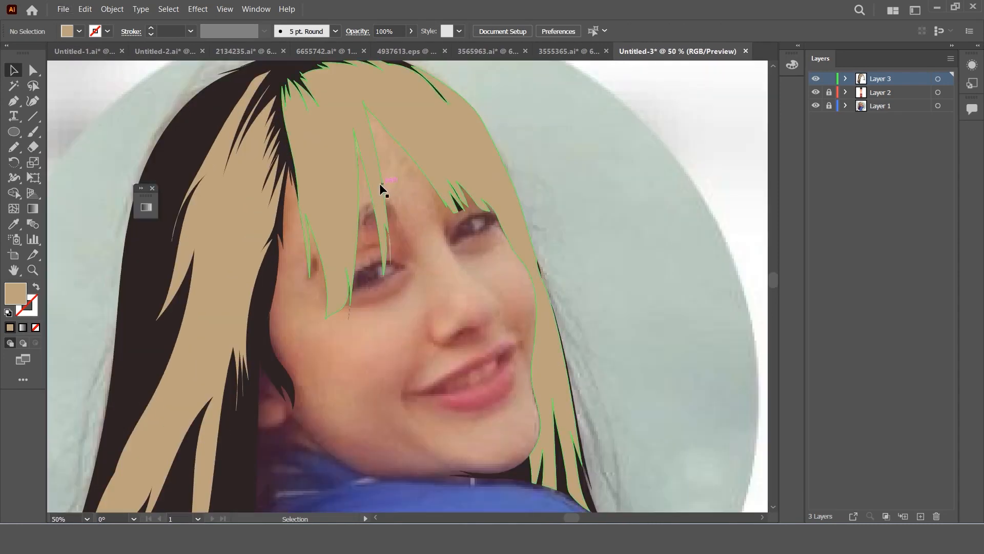
scroll(294, 202, down, 1)
scroll(249, 308, down, 1)
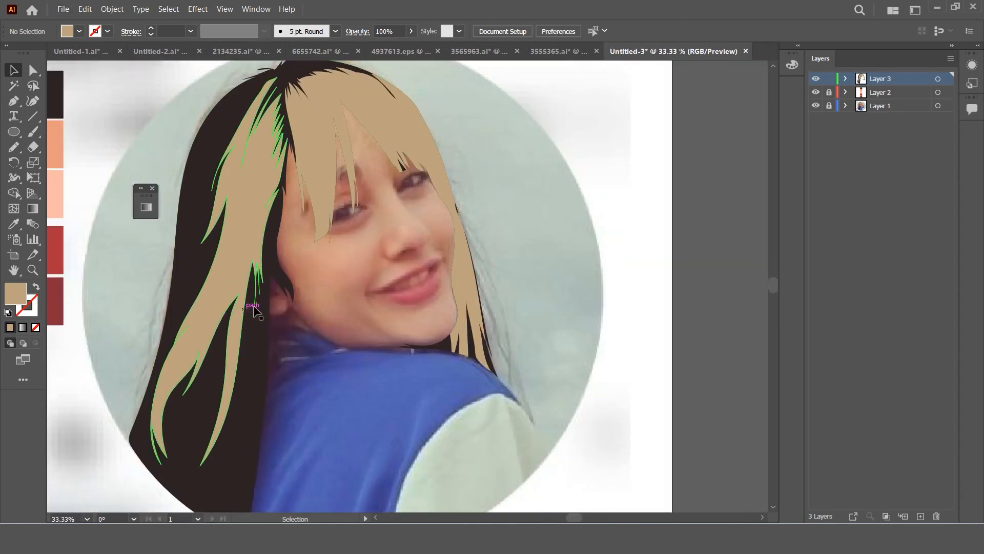
scroll(250, 303, up, 2)
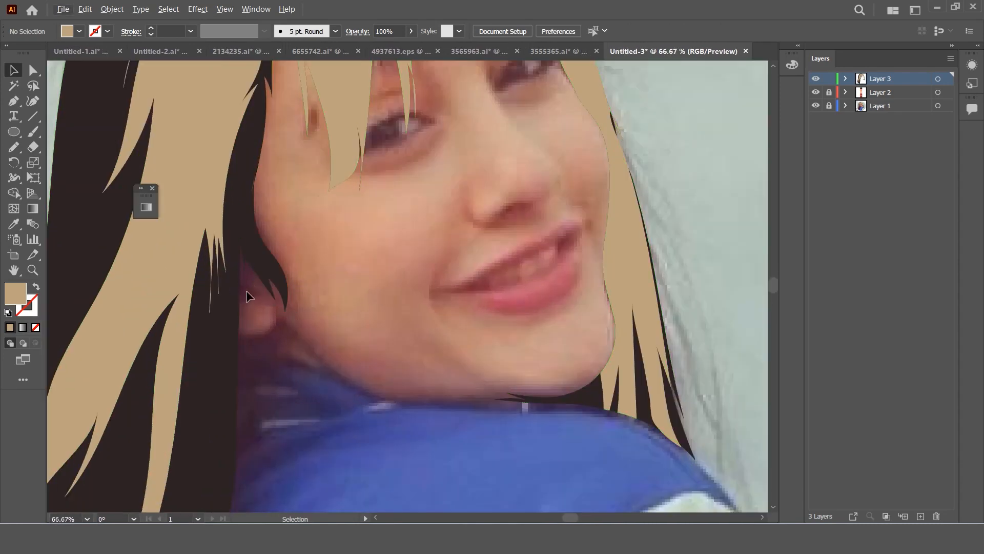
scroll(246, 291, down, 2)
scroll(285, 335, down, 1)
scroll(310, 343, up, 1)
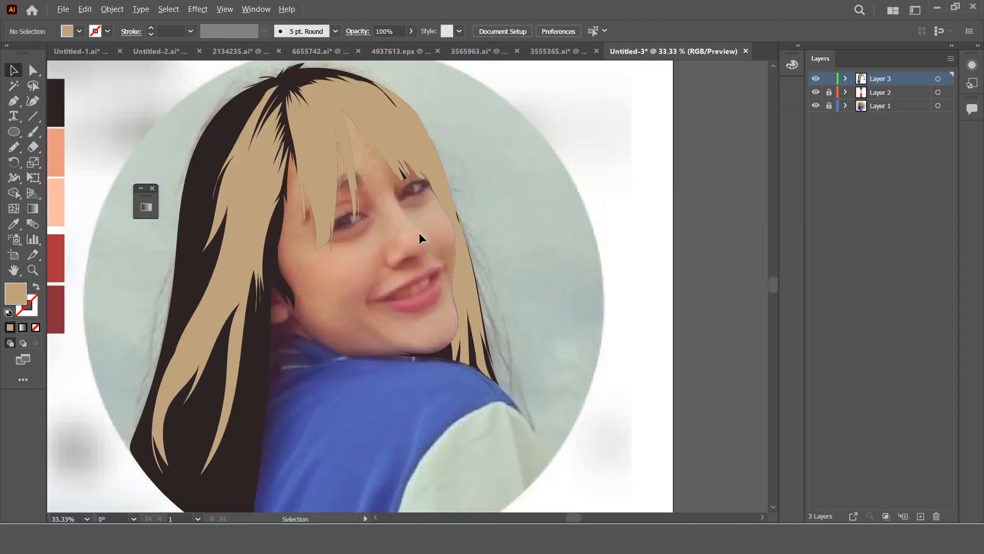
scroll(416, 225, down, 1)
scroll(405, 190, up, 3)
scroll(379, 164, down, 1)
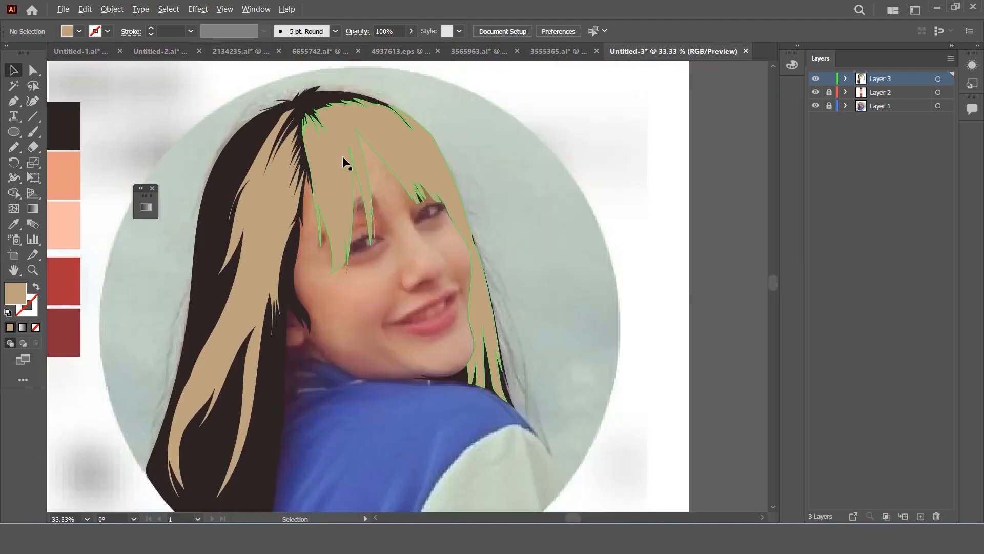
Step: Trace the eyebrow beneath the long fringe strands with the Pencil tool and fill it with the hair's dark brown
scroll(343, 157, up, 1)
scroll(318, 230, up, 1)
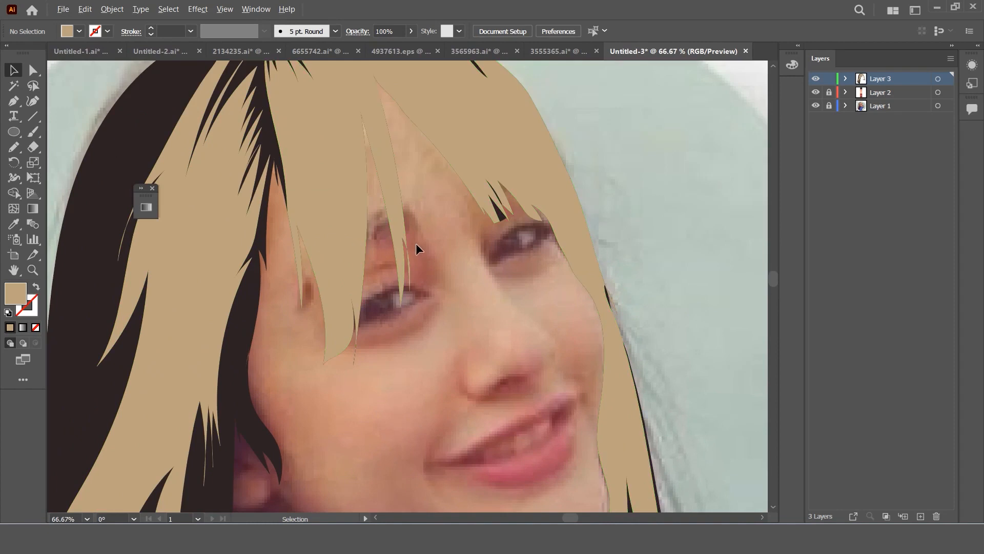
scroll(416, 244, up, 1)
key(n)
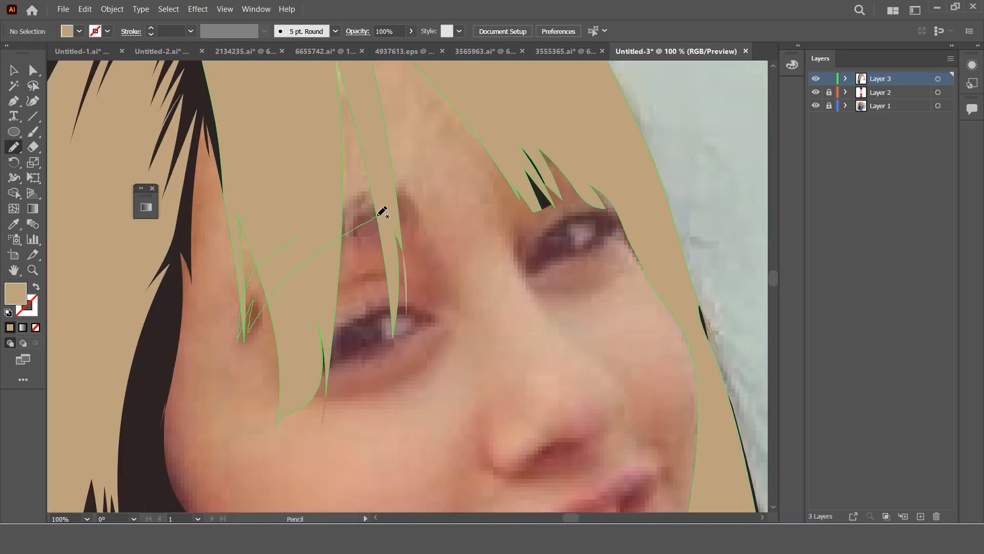
drag(400, 211, 404, 212)
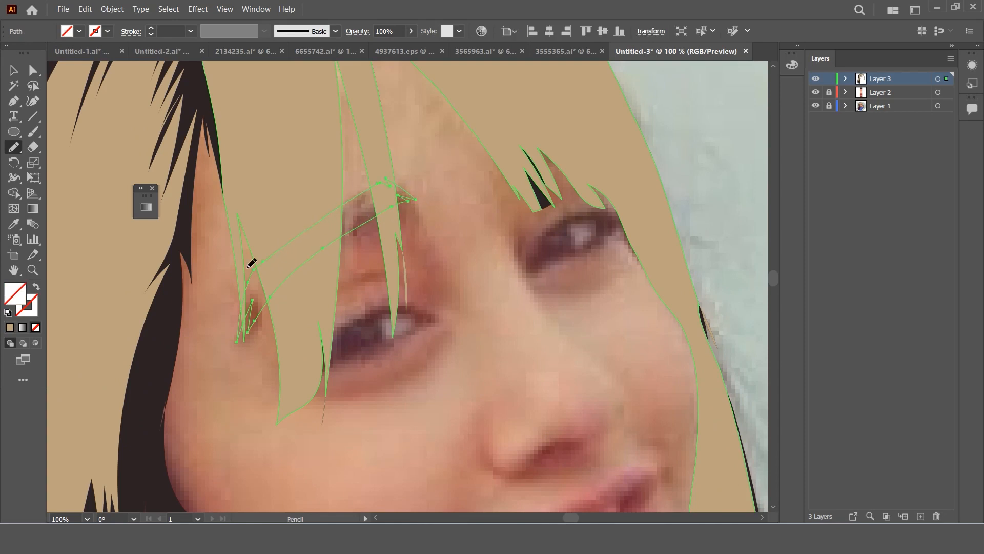
key(i)
click(181, 305)
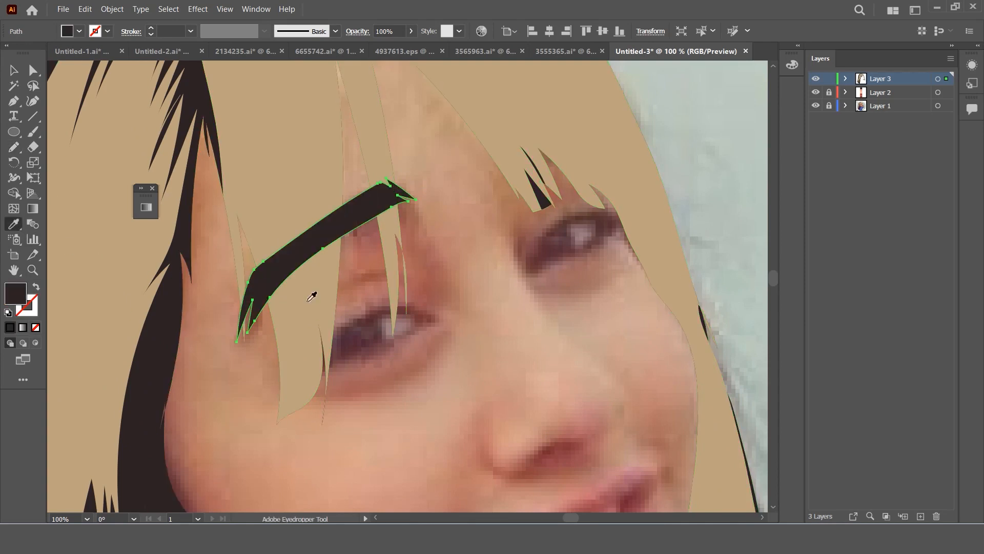
Step: Send the eyebrow shape to the back, behind the blond fringe, and leave nothing selected
right_click(377, 287)
mouse_move(458, 459)
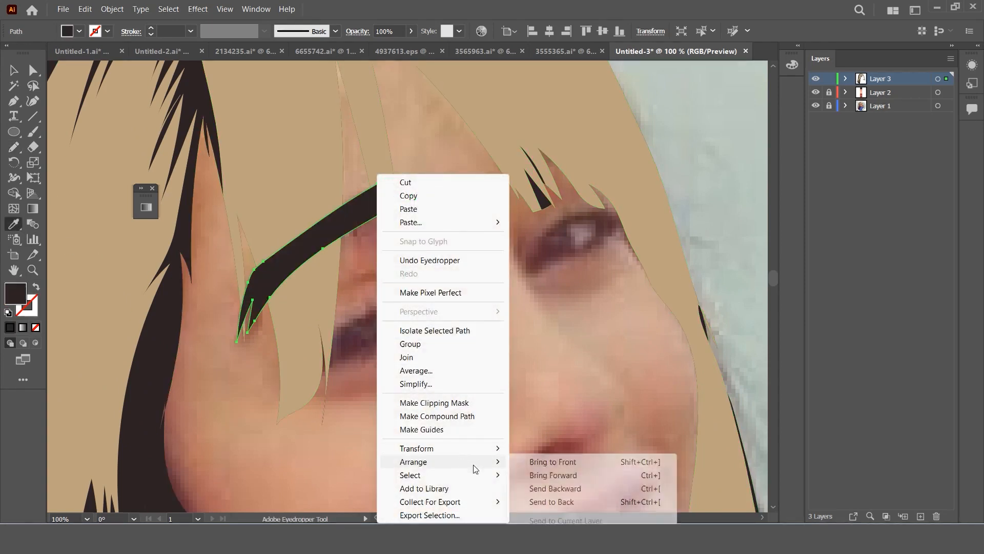
click(560, 501)
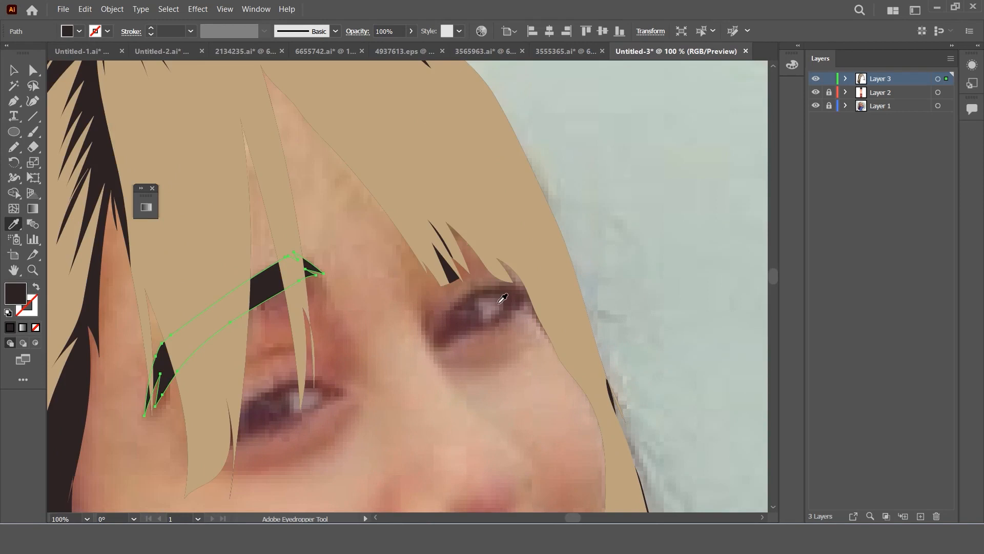
scroll(503, 298, down, 2)
click(12, 75)
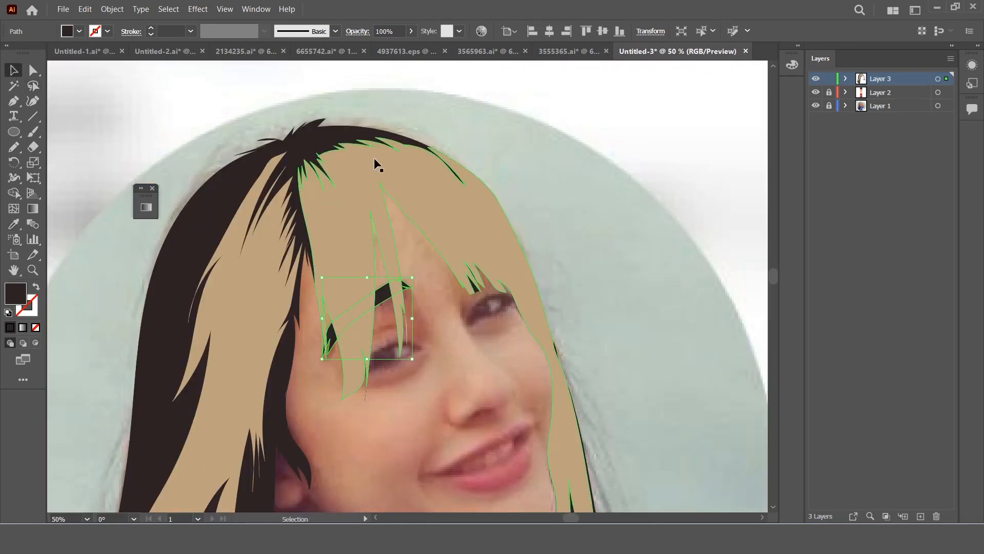
click(375, 159)
scroll(492, 183, down, 1)
click(539, 189)
Step: Trace a thin, curved nostril shape under the nose with the Pencil tool, redoing the first stroke
scroll(541, 192, down, 1)
scroll(547, 202, up, 1)
scroll(544, 204, down, 1)
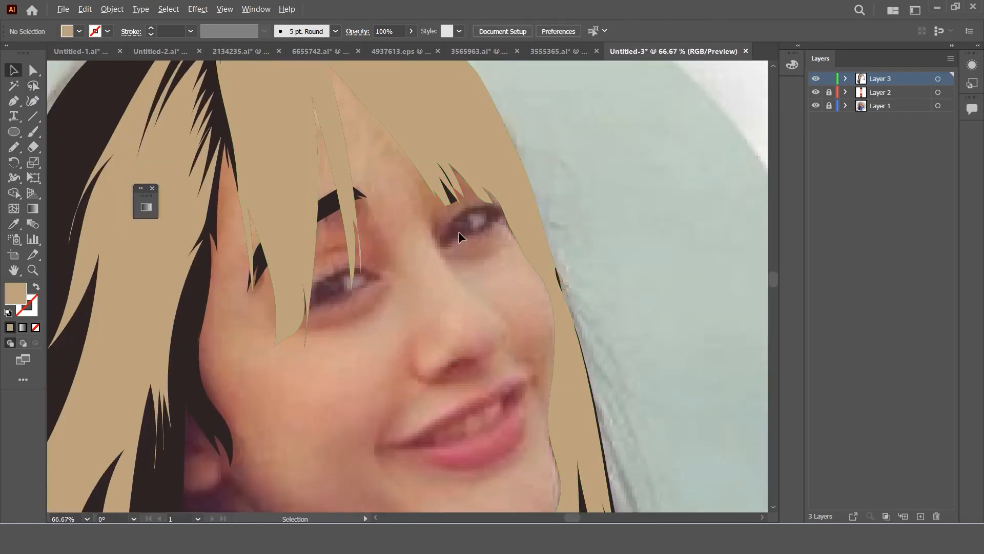
scroll(459, 232, down, 2)
scroll(500, 247, up, 2)
scroll(458, 286, down, 1)
scroll(456, 290, up, 2)
key(n)
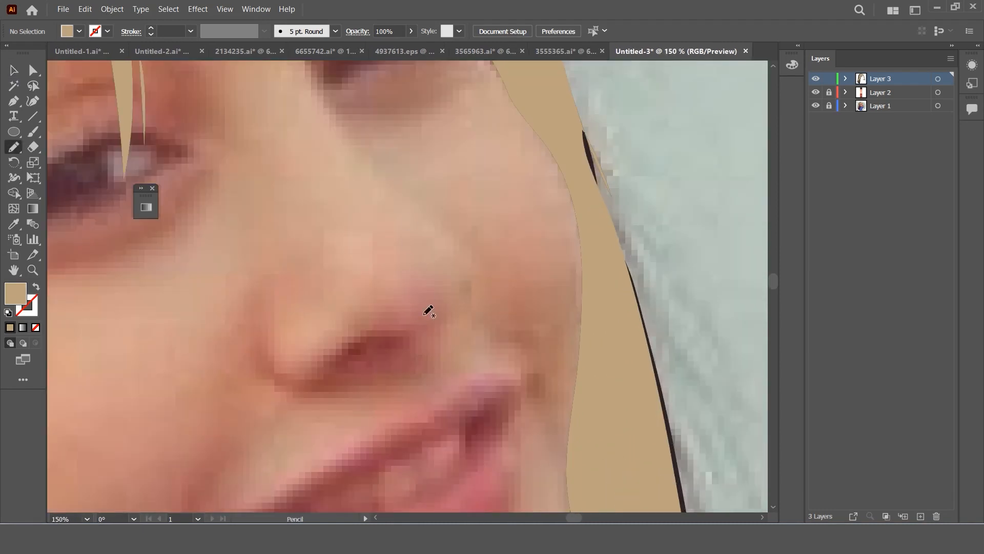
mouse_move(338, 368)
mouse_down()
mouse_move(391, 339)
mouse_move(377, 337)
mouse_up()
key(ctrl+z)
mouse_move(371, 335)
mouse_down()
mouse_move(350, 345)
mouse_move(342, 367)
mouse_move(368, 334)
mouse_up()
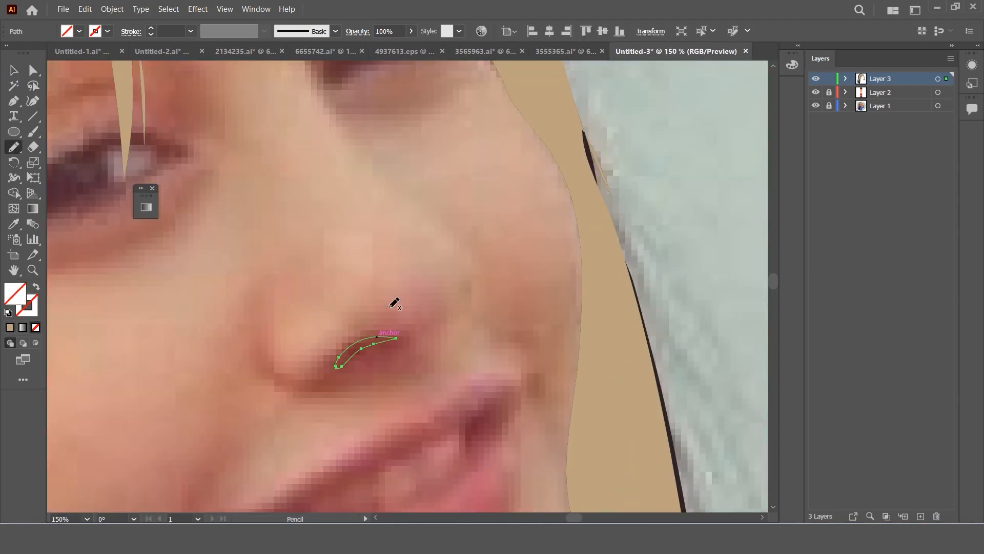
Step: Fill the nostril shape with the dark brown sampled from the hair and deselect it
scroll(367, 334, down, 2)
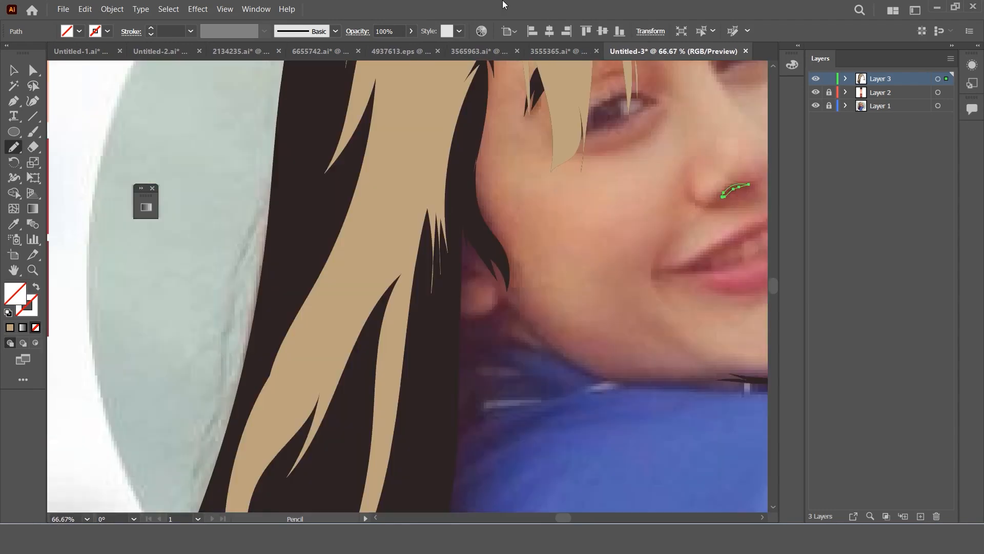
click(15, 224)
click(262, 199)
click(309, 205)
scroll(293, 217, down, 3)
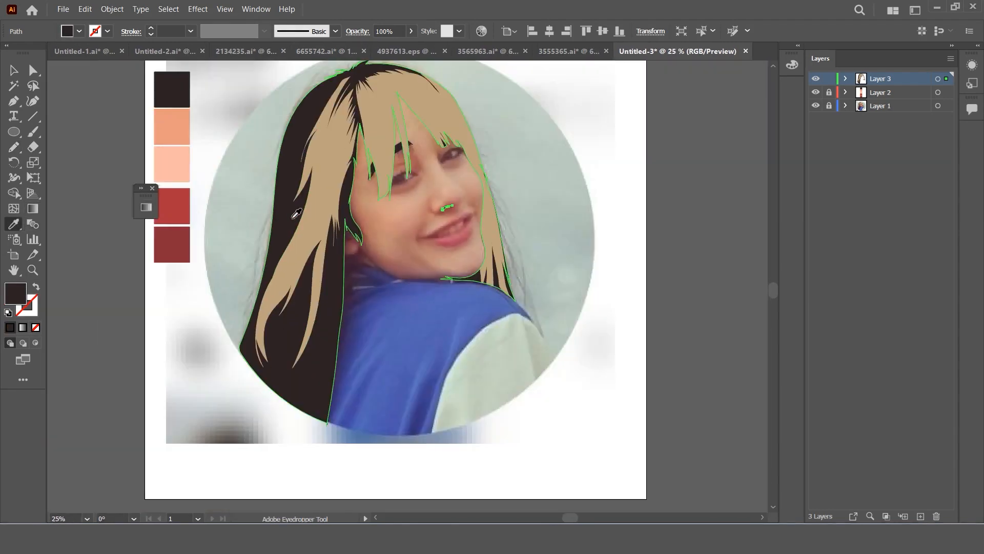
scroll(381, 217, up, 2)
click(14, 71)
click(467, 297)
Step: Trace a closed outline of the teeth between the lips with the Pencil tool and refine its upper edge
scroll(576, 236, up, 1)
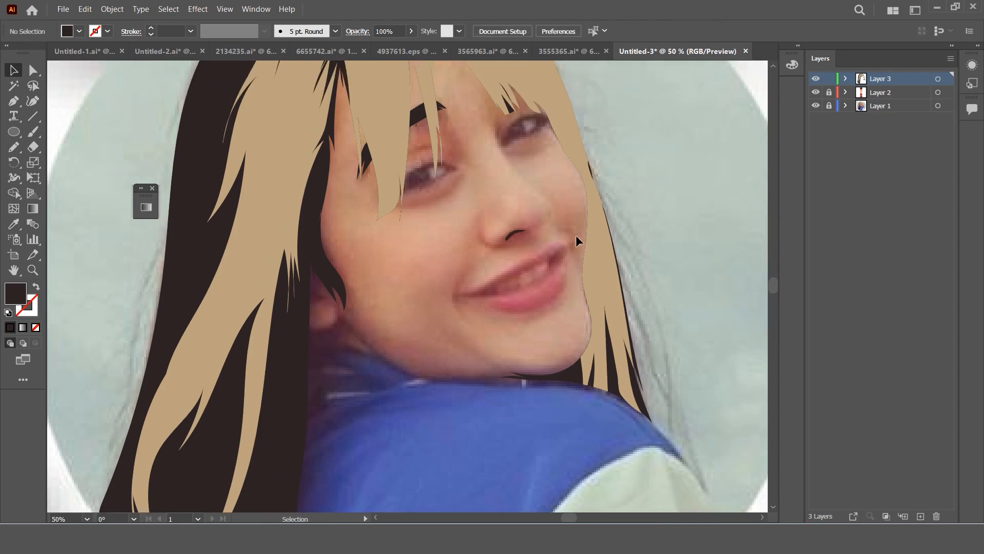
scroll(577, 235, up, 3)
scroll(552, 216, down, 1)
scroll(538, 226, up, 1)
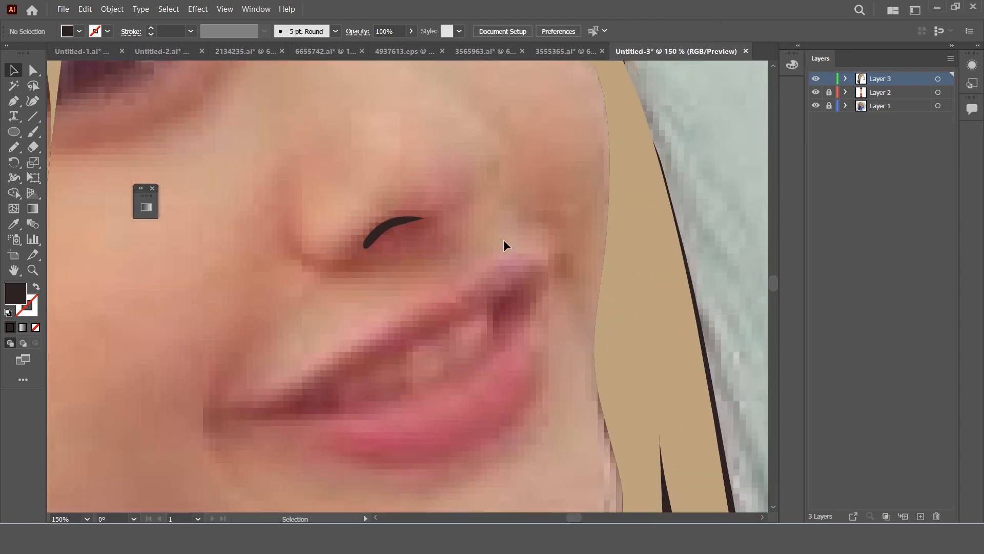
scroll(457, 251, down, 2)
scroll(457, 250, down, 1)
scroll(479, 264, up, 1)
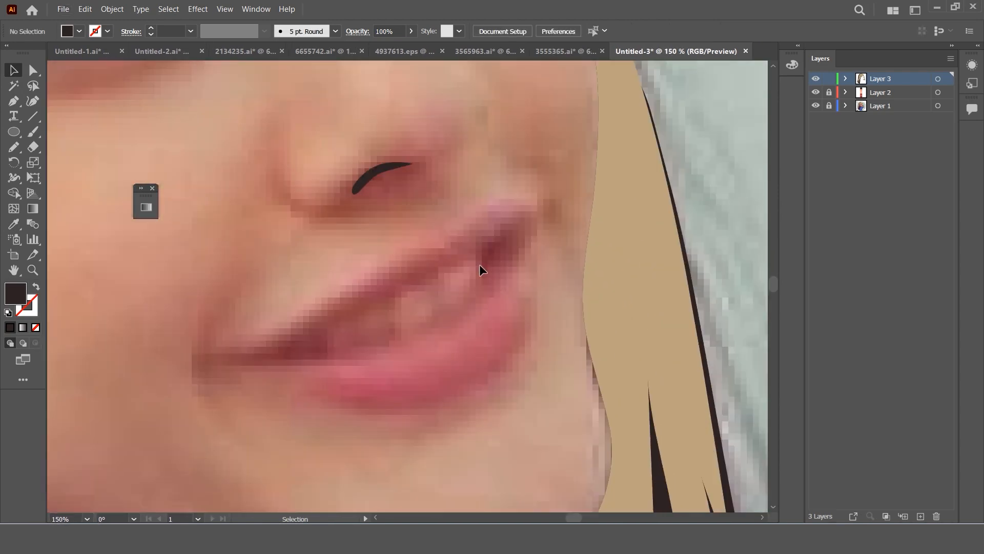
key(n)
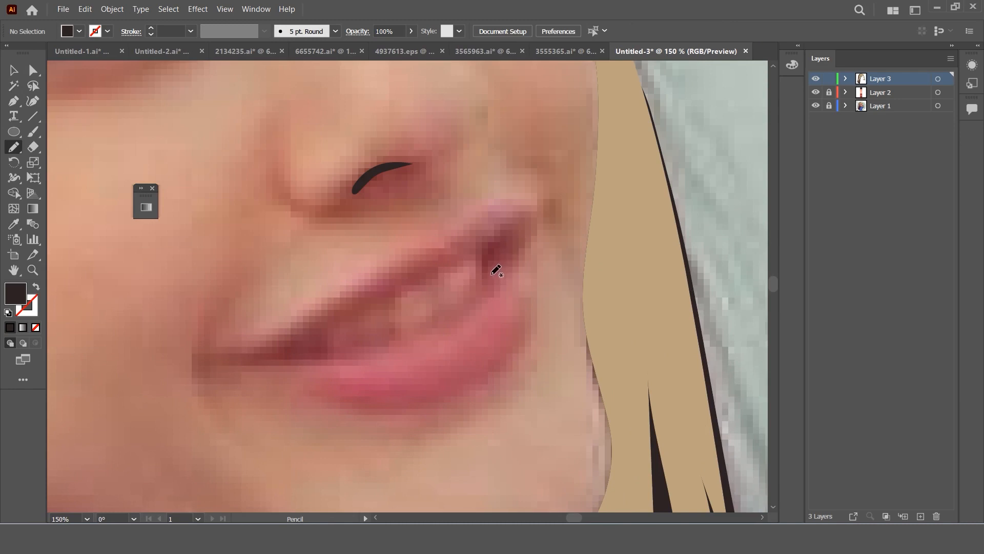
drag(459, 302, 358, 357)
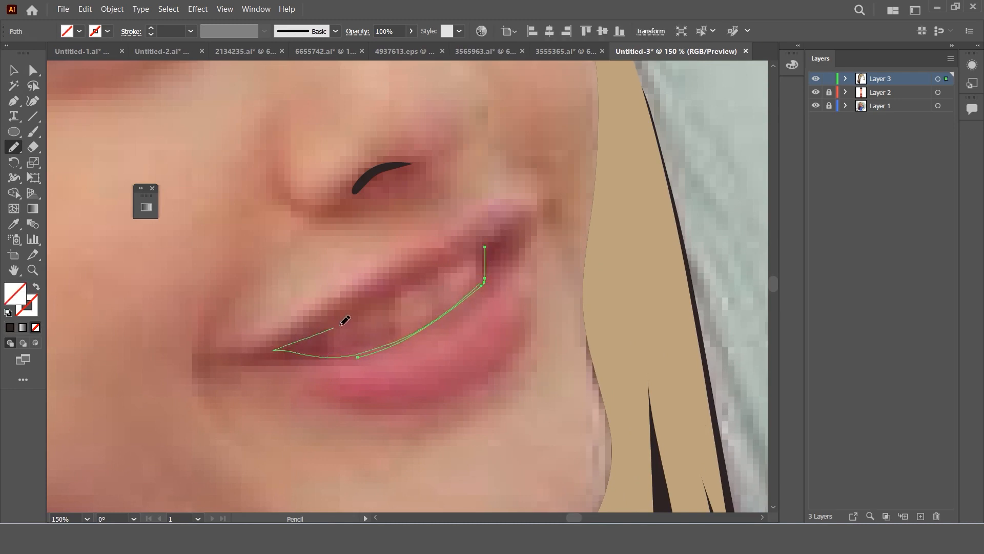
drag(345, 322, 483, 243)
drag(484, 280, 463, 300)
key(ctrl+z)
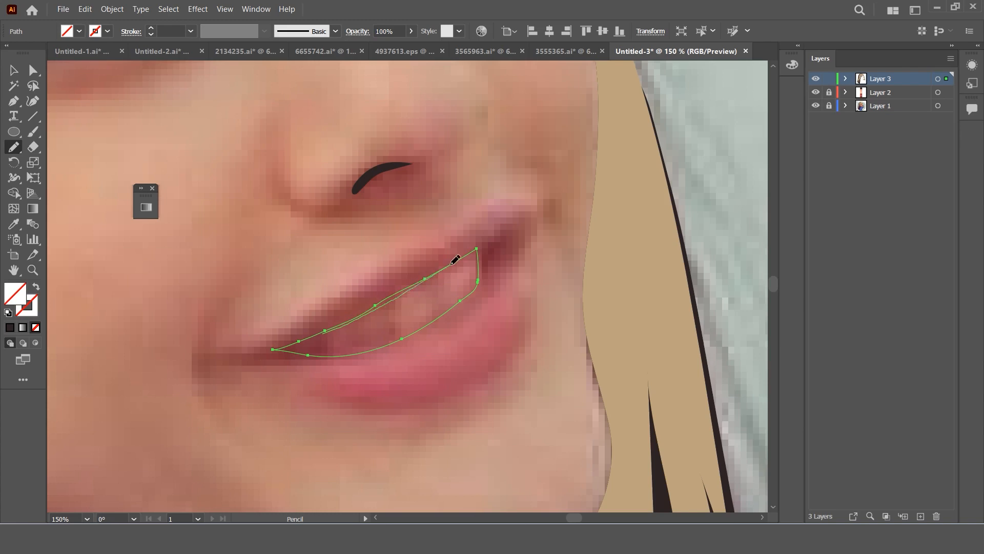
drag(454, 260, 455, 261)
Step: Fill the teeth shape with the very light grey efefef
double_click(5, 302)
drag(359, 272, 325, 191)
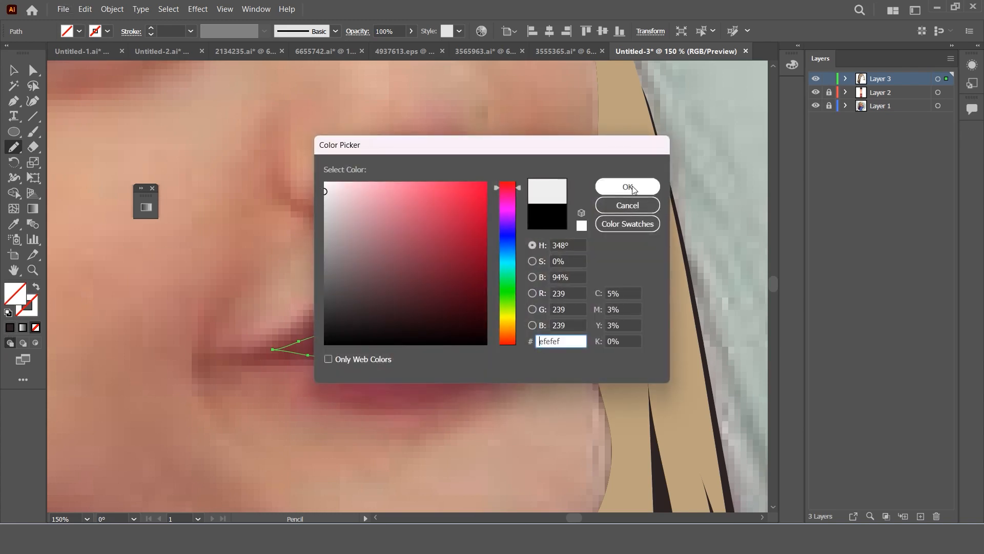
click(628, 187)
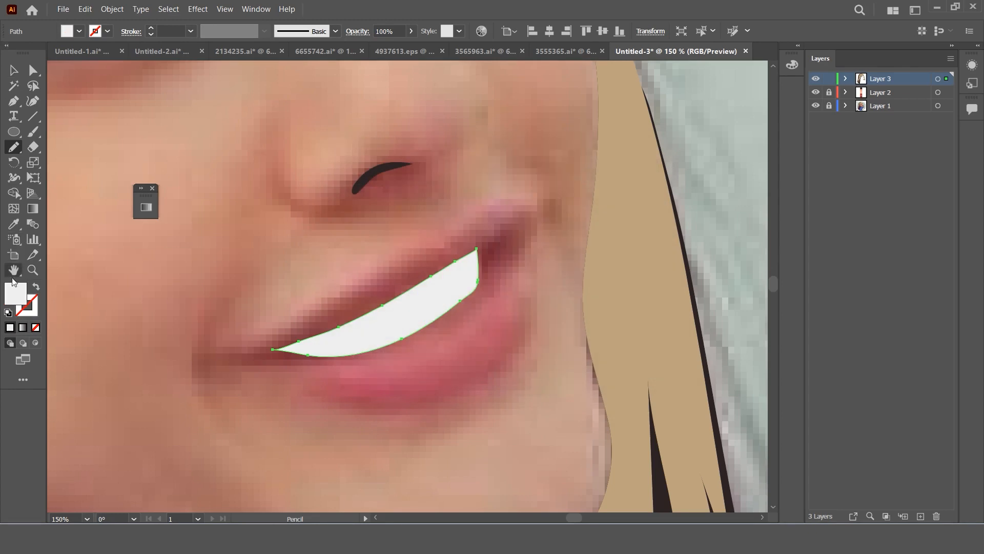
Step: Set the teeth shape's fill to the light grey e2e2e2 and deselect it
double_click(15, 293)
drag(331, 189, 324, 200)
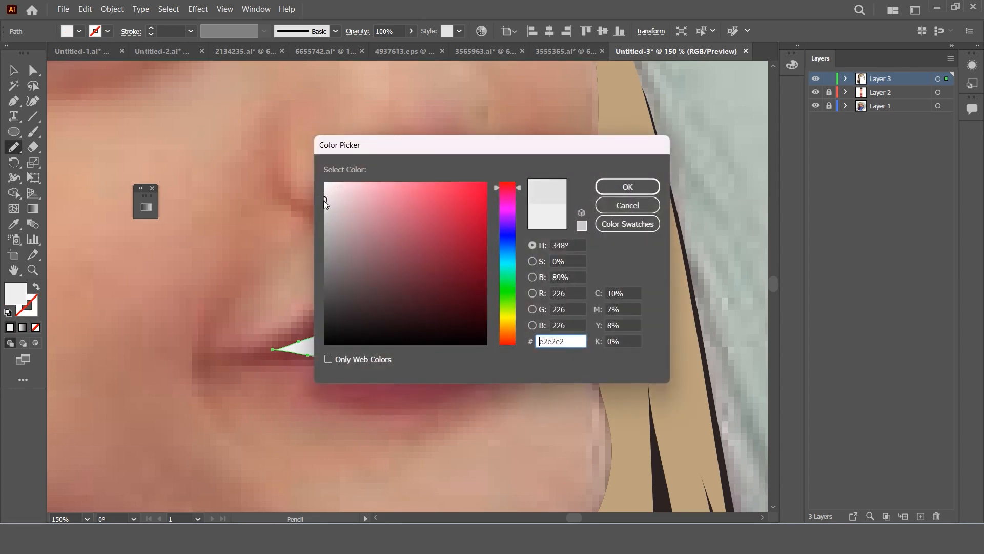
click(628, 186)
key(v)
click(306, 199)
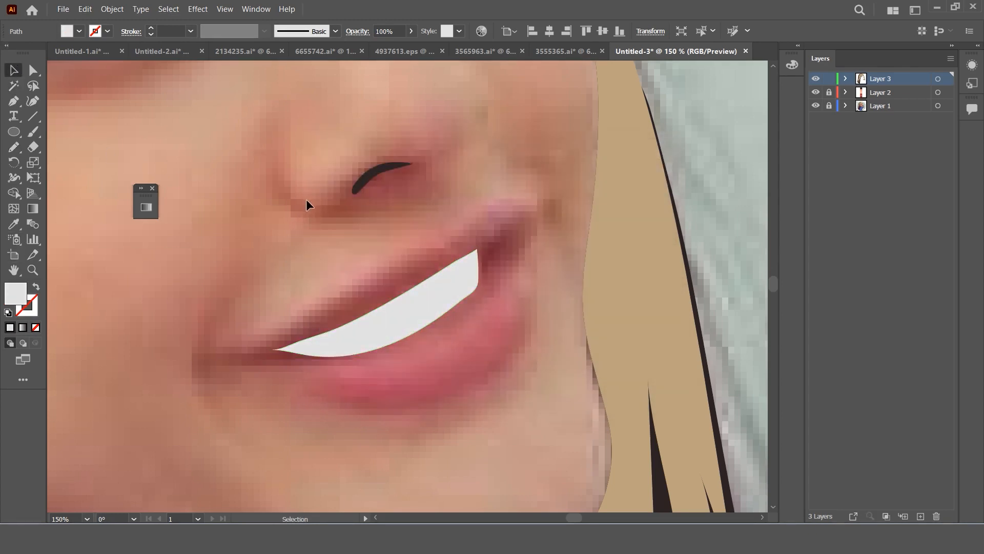
Step: Trace a closed outline of the dark mouth opening around the teeth and out to both mouth corners with the Pencil tool
scroll(308, 200, down, 1)
scroll(316, 211, up, 1)
key(n)
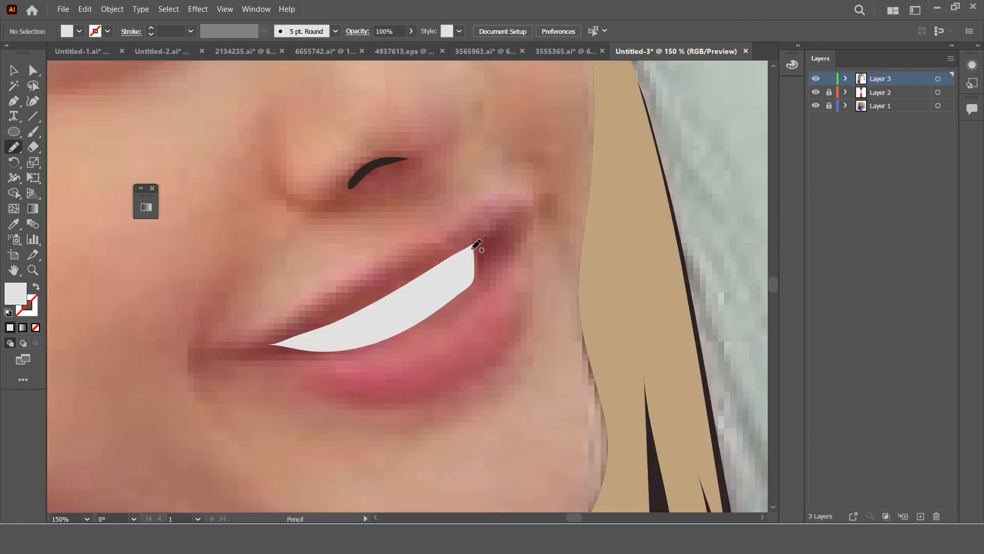
mouse_move(473, 245)
mouse_down()
mouse_move(507, 213)
mouse_move(475, 279)
mouse_up()
drag(297, 352, 239, 349)
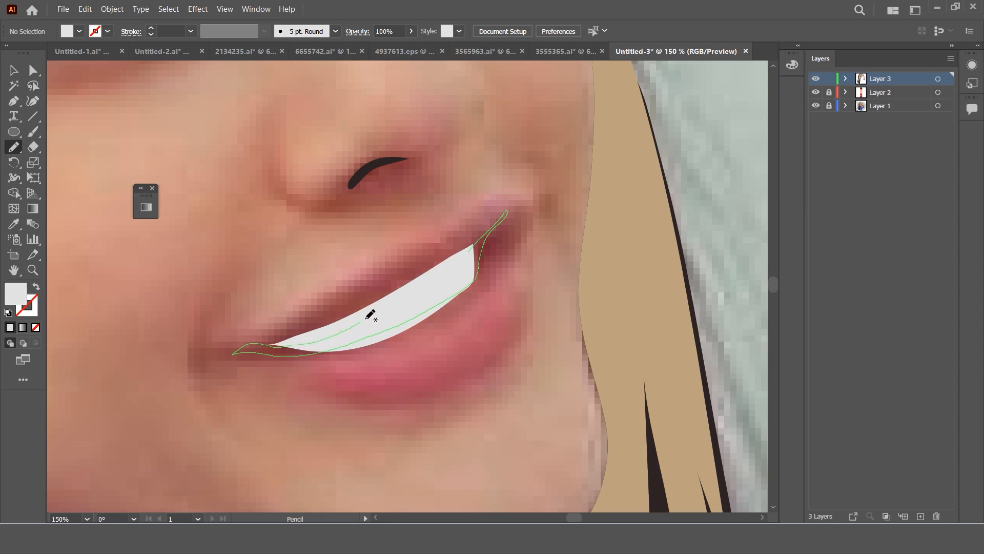
drag(466, 247, 467, 247)
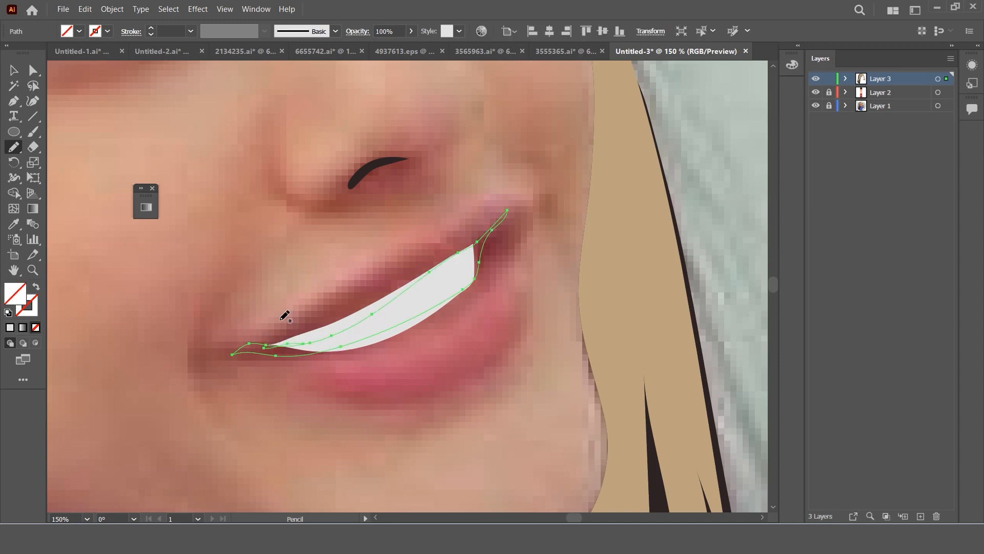
Step: Fill the mouth-opening shape with the dark brown sampled from the hair, send it to the back and deselect it
scroll(284, 316, down, 2)
click(17, 224)
click(69, 213)
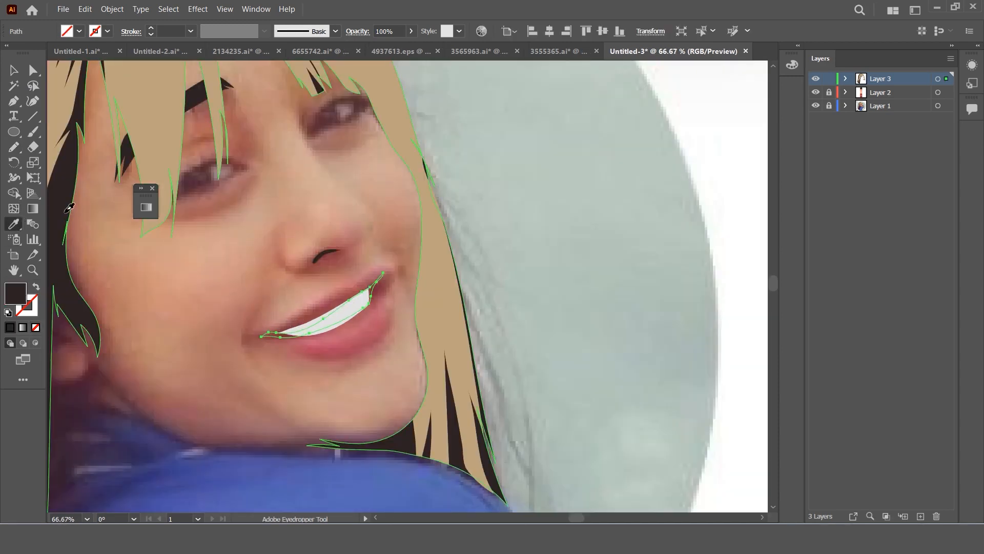
right_click(312, 328)
mouse_move(409, 463)
click(505, 502)
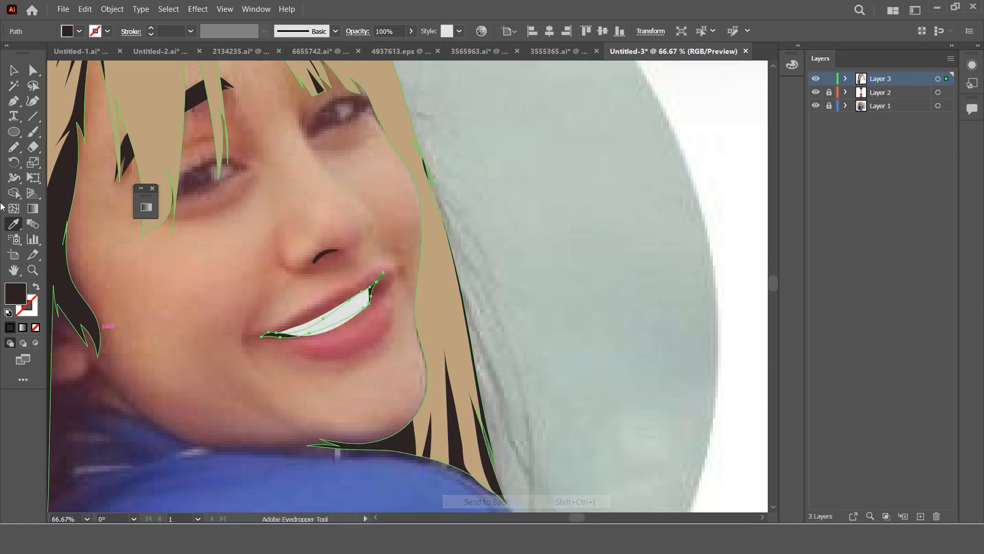
click(14, 71)
click(283, 226)
scroll(329, 247, down, 2)
scroll(339, 253, up, 4)
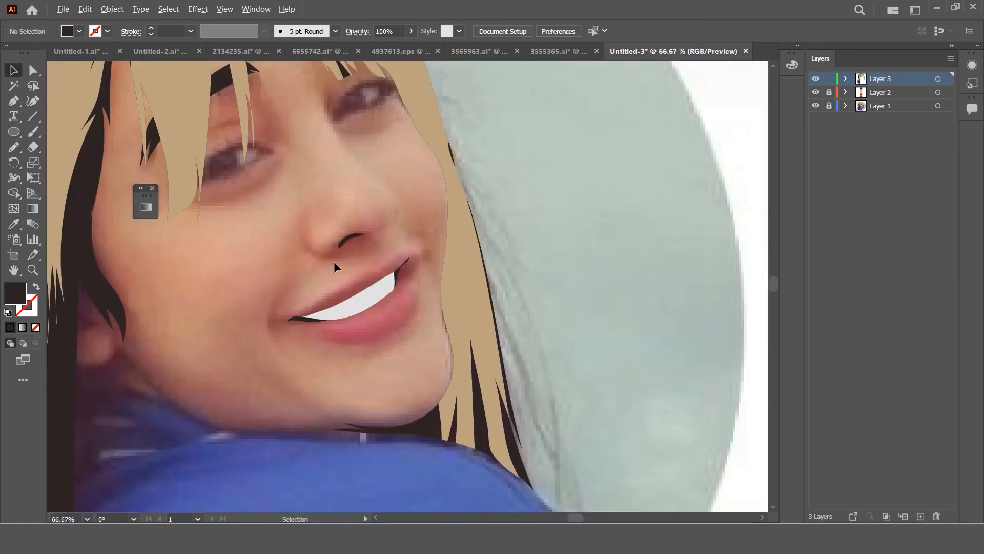
Step: Trace a closed outline around both lips with the Pencil tool and redraw its edge below the far mouth corner
key(n)
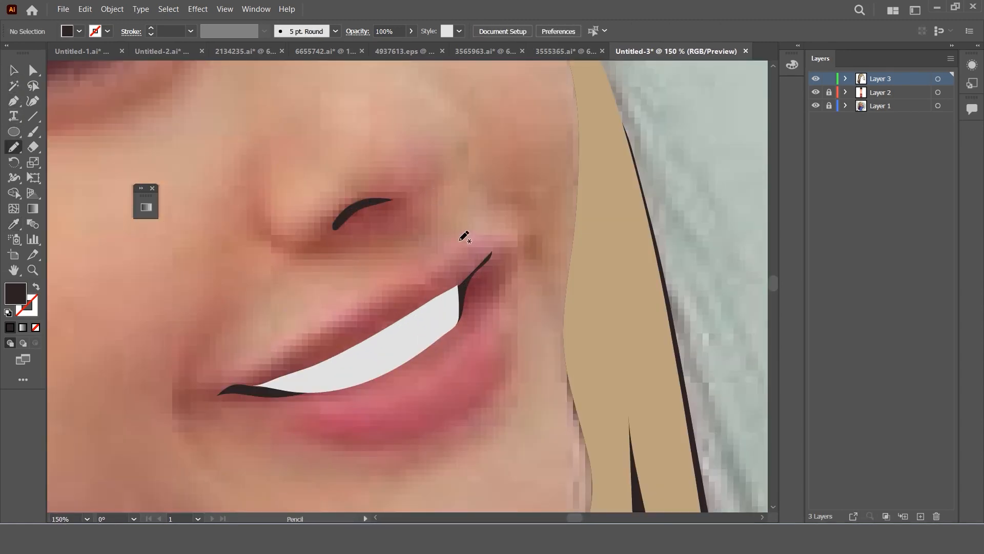
mouse_move(310, 336)
mouse_down()
mouse_move(207, 393)
mouse_move(311, 433)
mouse_move(414, 431)
mouse_move(465, 406)
mouse_move(502, 361)
mouse_move(503, 295)
mouse_up()
drag(478, 230, 465, 250)
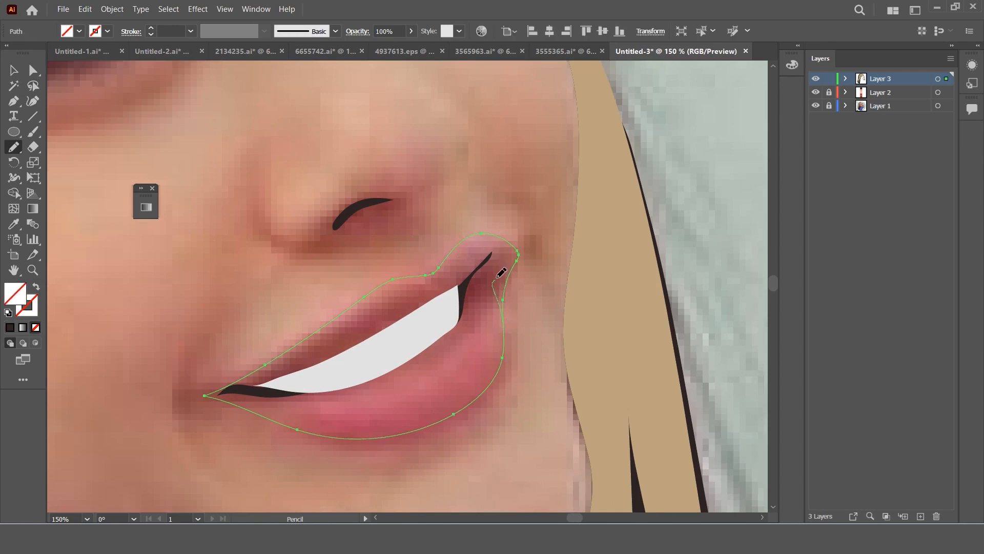
key(ctrl+z)
drag(505, 285, 503, 308)
Step: Fill the lip shape with the bright red sampled from the palette swatches beside the photo
scroll(519, 270, down, 3)
scroll(521, 271, up, 1)
click(14, 225)
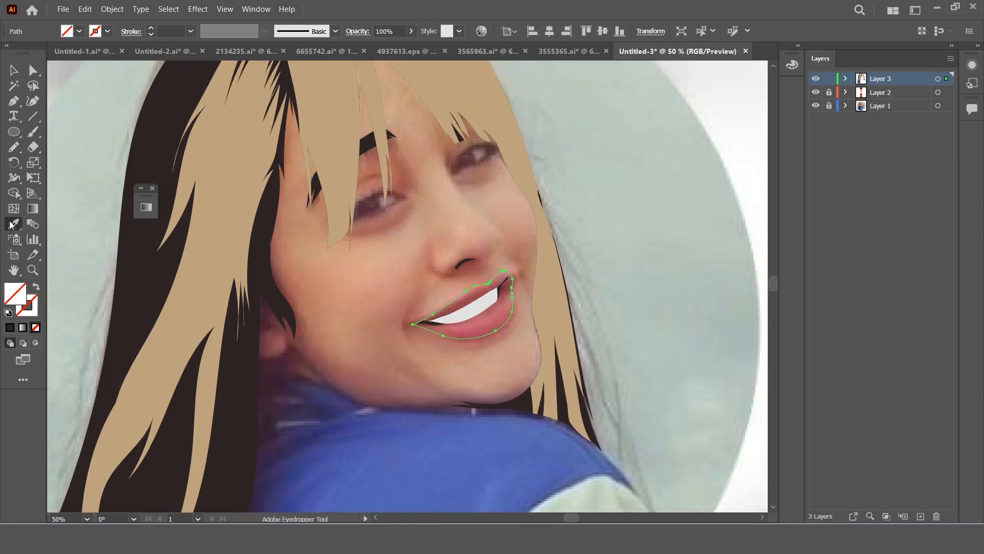
scroll(216, 266, down, 2)
click(67, 259)
scroll(383, 272, up, 3)
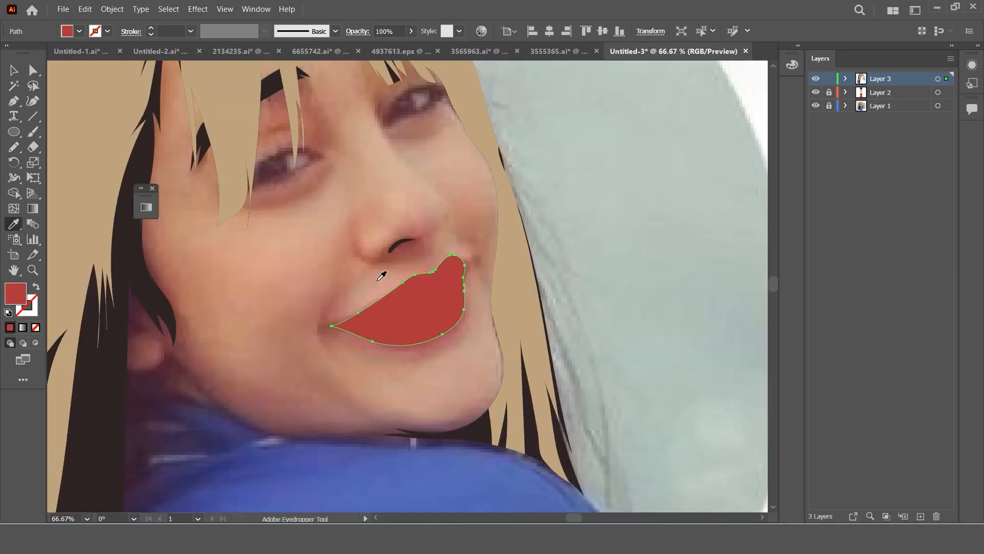
Step: Send the red lip shape to the back, behind the teeth and mouth opening, and deselect it
right_click(380, 272)
mouse_move(452, 464)
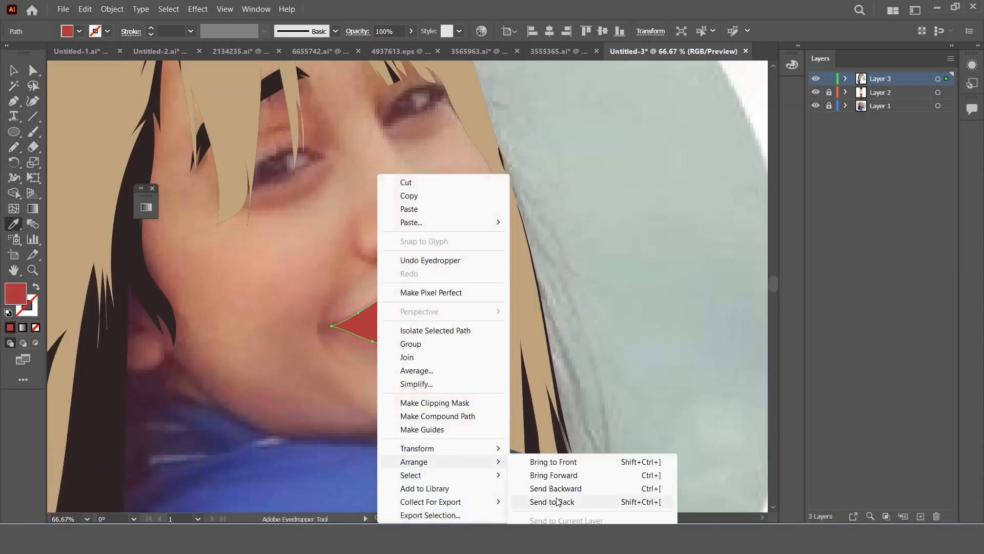
click(563, 501)
click(15, 71)
click(330, 242)
scroll(405, 248, up, 2)
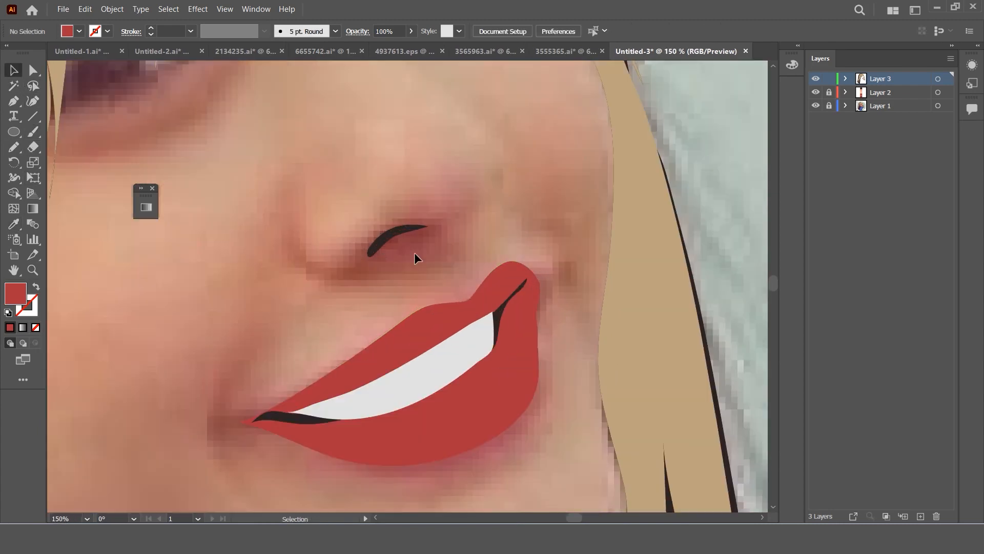
Step: Trace a closed shadow shape over the lips with the Pencil tool, following the teeth and mouth corners and overlapping the outer lip edge
scroll(445, 279, down, 3)
key(n)
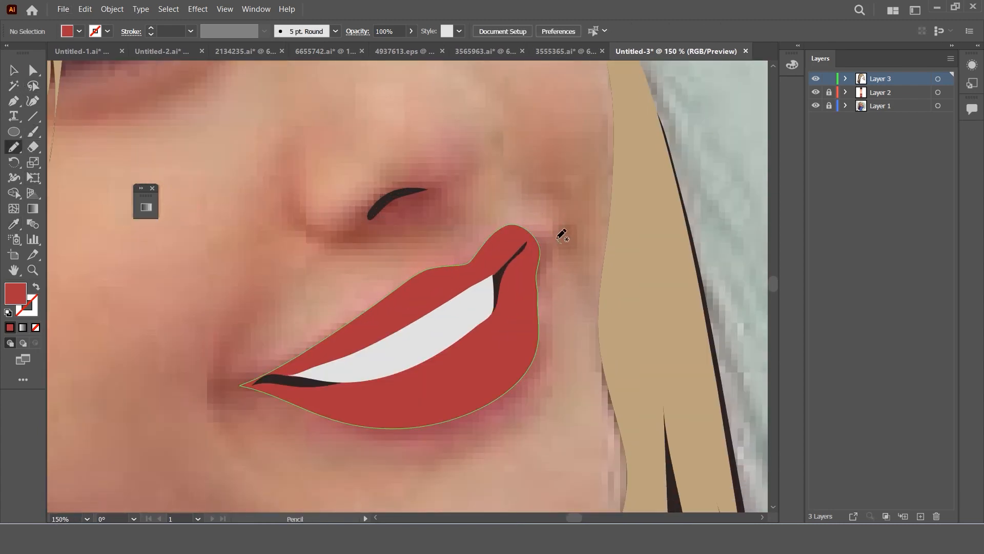
drag(439, 253, 511, 231)
mouse_move(310, 375)
mouse_down()
mouse_move(307, 352)
mouse_move(227, 374)
mouse_up()
mouse_move(359, 380)
mouse_down()
mouse_move(383, 441)
mouse_move(505, 405)
mouse_move(382, 425)
mouse_move(336, 403)
mouse_move(338, 388)
mouse_move(447, 356)
mouse_up()
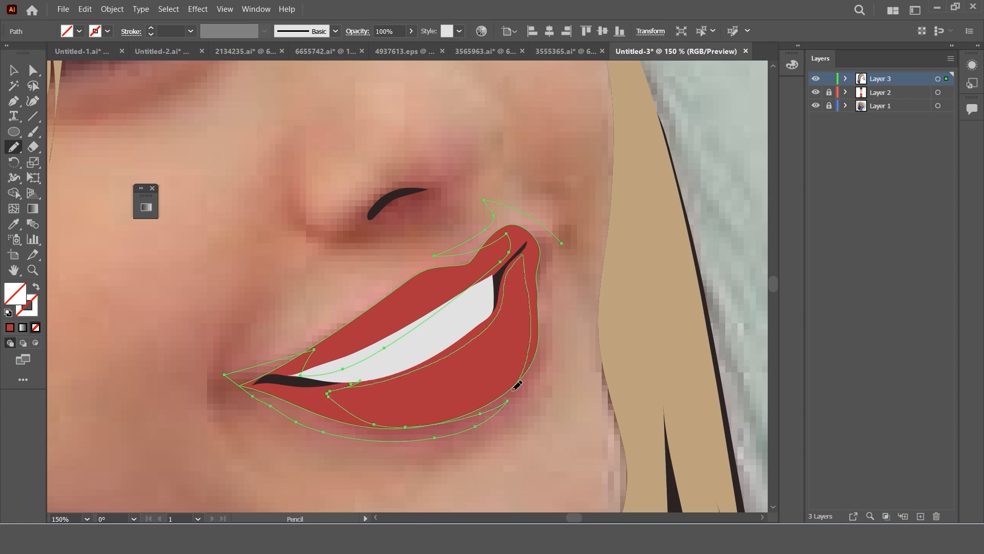
alt+scroll(558, 228, down, 5)
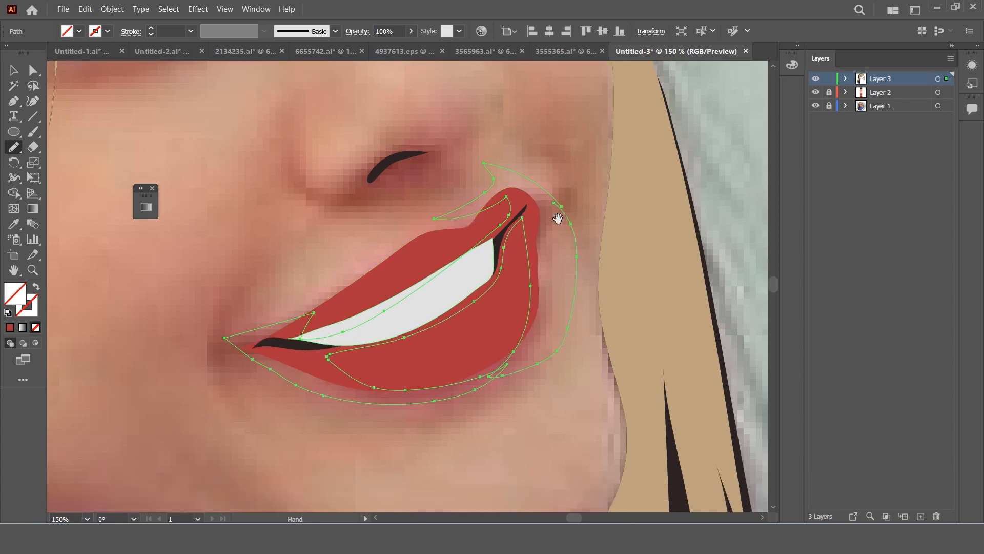
Step: Fill the lip shadow shape with the dark red sampled from the lowest palette swatch
scroll(557, 223, up, 1)
alt+scroll(335, 235, up, 1)
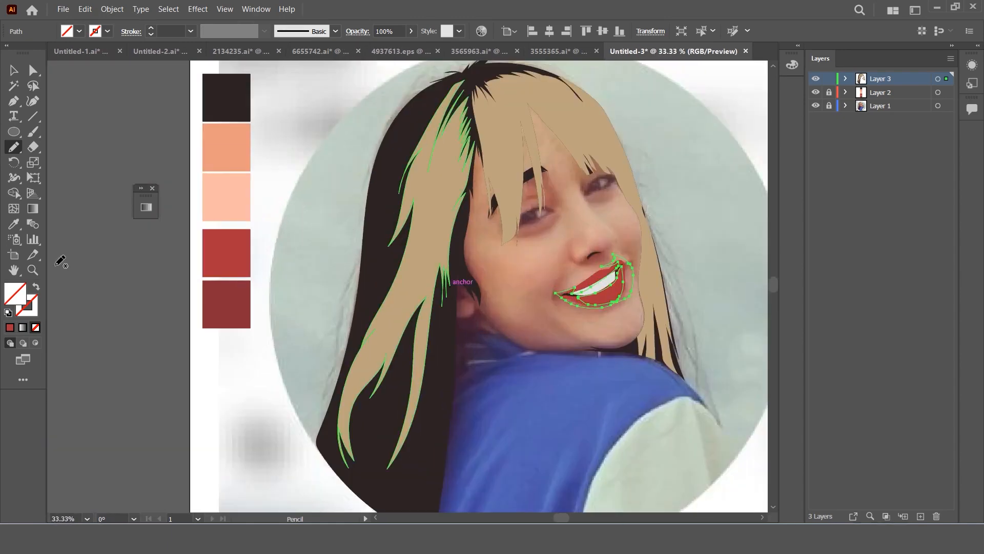
click(14, 224)
click(261, 308)
click(238, 308)
alt+scroll(573, 315, up, 7)
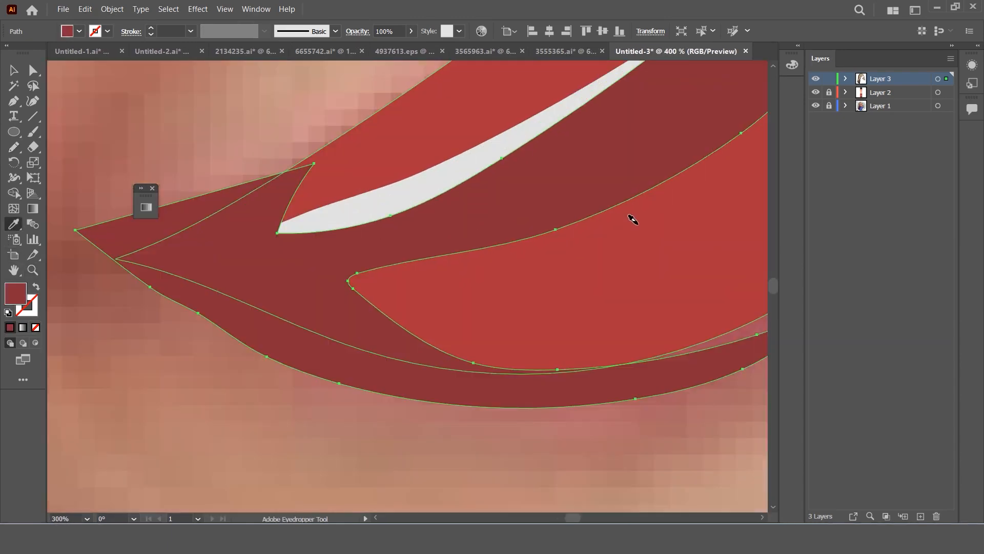
Step: Select the shadow together with the red lip shape and remove the shadow areas outside the lips with Shape Builder
key(v)
shift+click(563, 256)
alt+scroll(485, 278, down, 3)
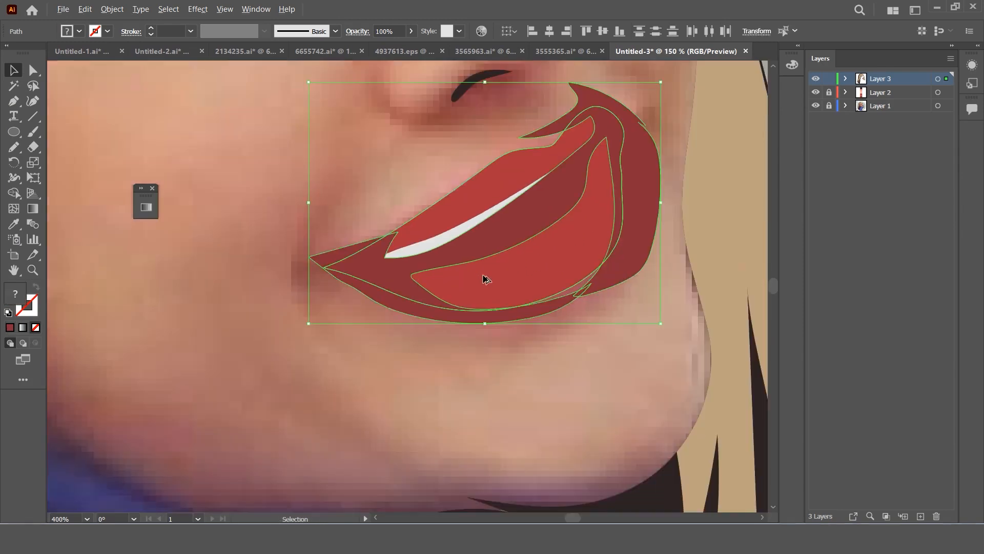
scroll(485, 277, up, 1)
click(14, 193)
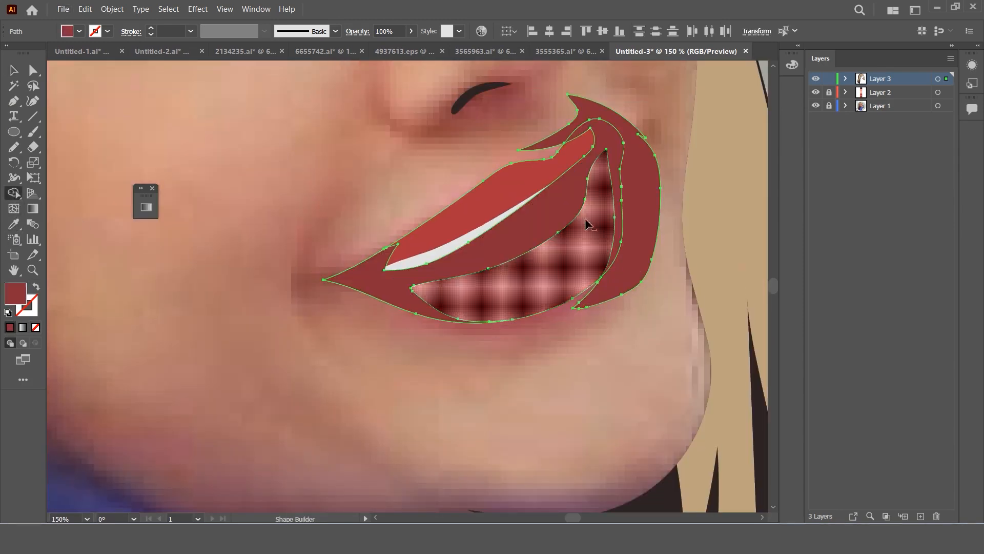
alt+click(652, 200)
Step: Send the trimmed lip shapes to the back, behind the teeth and mouth opening, and deselect them
right_click(582, 208)
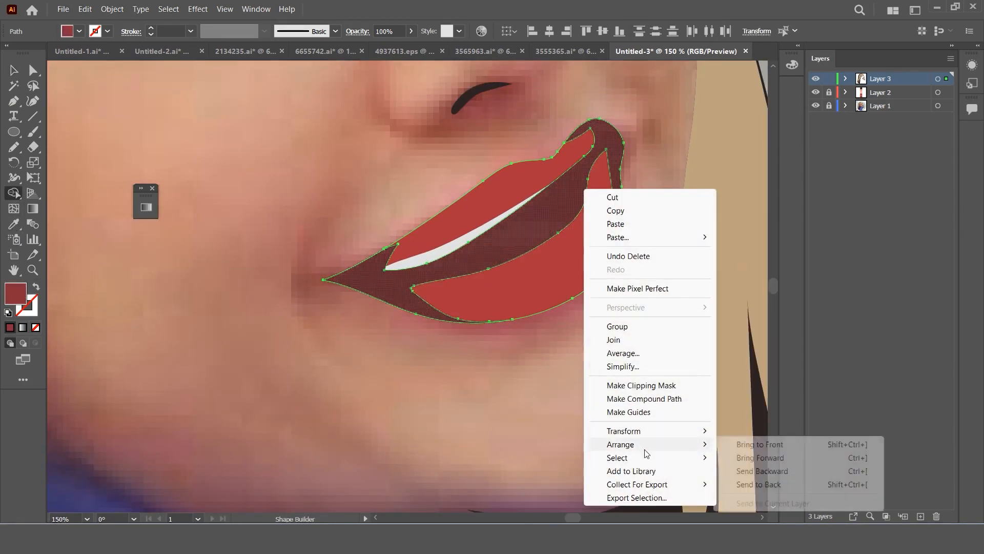
click(769, 485)
click(14, 71)
click(198, 206)
alt+scroll(276, 220, down, 1)
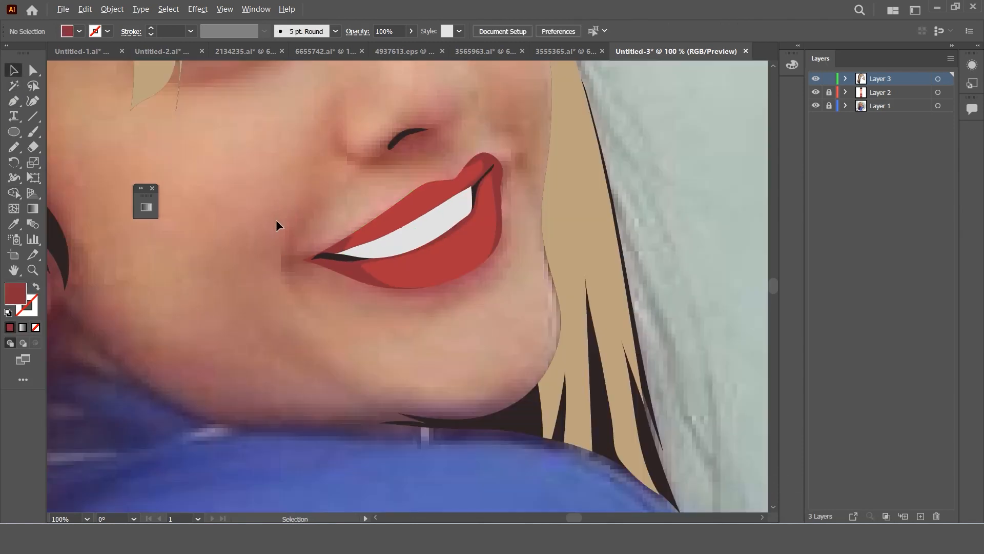
alt+scroll(515, 213, up, 2)
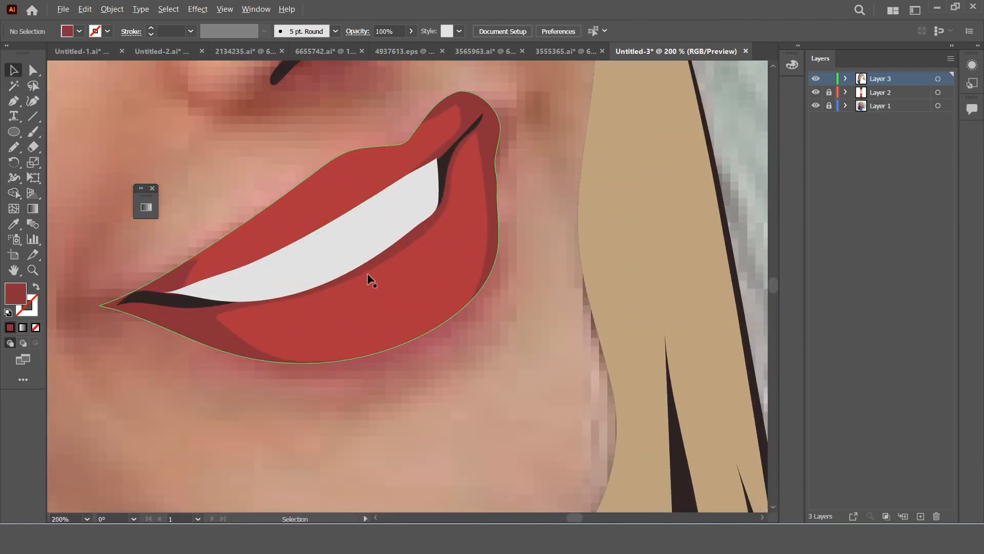
Step: Redraw the dark red shadow with the Pencil tool so it forms a band along the lower lip's bottom edge, and deselect it
click(239, 306)
key(n)
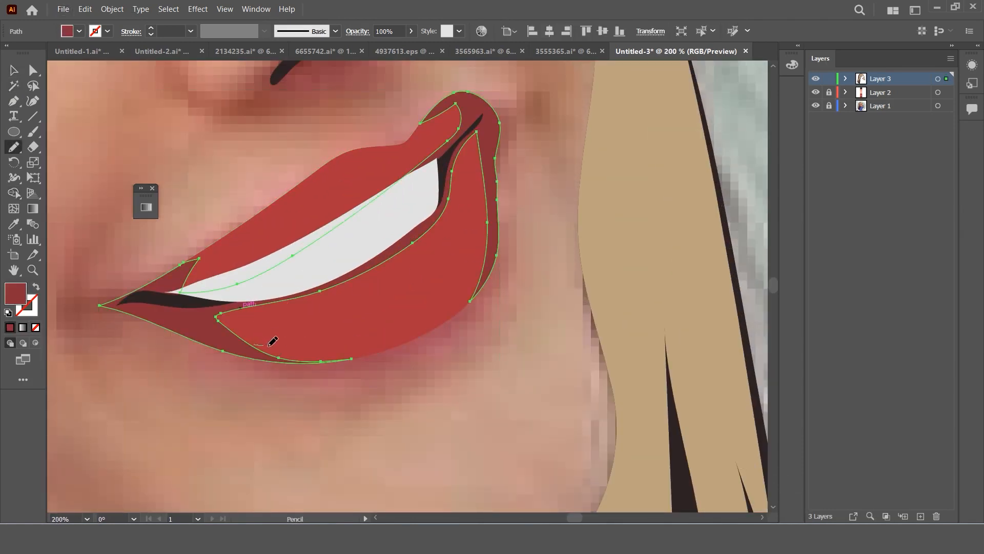
mouse_move(245, 337)
mouse_down()
mouse_move(348, 344)
mouse_move(437, 319)
mouse_up()
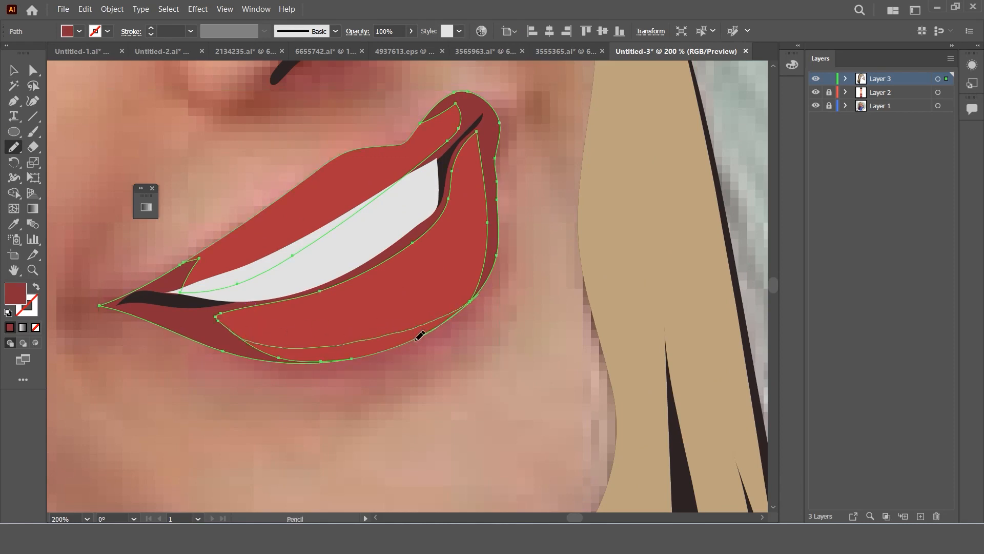
key(ctrl+z)
mouse_move(293, 366)
mouse_down()
mouse_move(261, 362)
mouse_move(329, 360)
mouse_move(413, 333)
mouse_move(475, 295)
mouse_up()
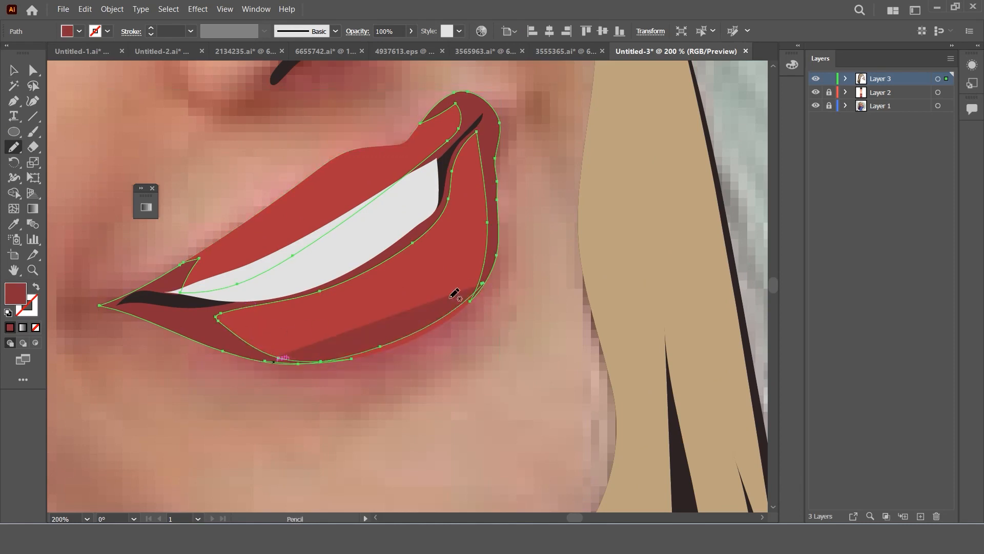
key(ctrl+z)
mouse_move(270, 359)
mouse_down()
mouse_move(425, 334)
mouse_move(480, 285)
mouse_move(324, 353)
mouse_move(269, 330)
mouse_up()
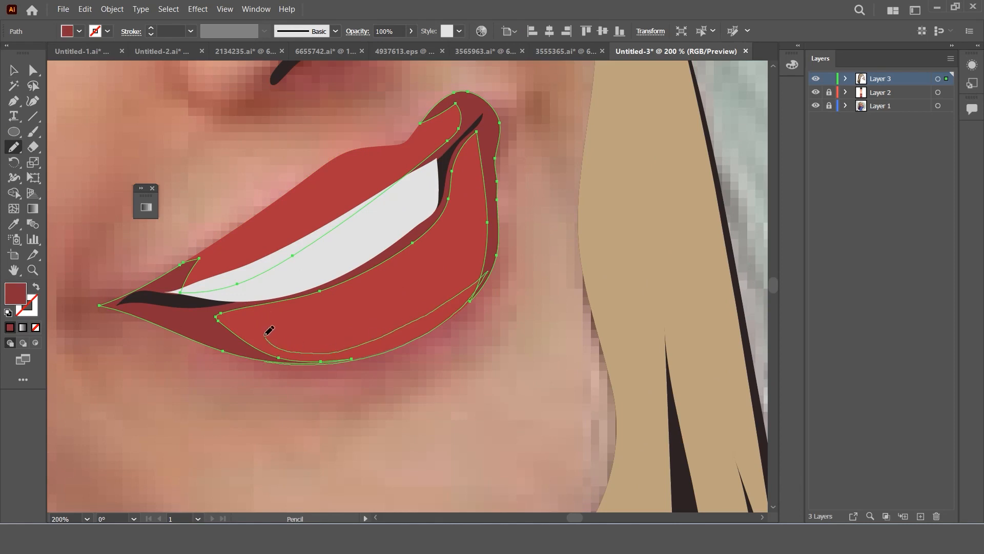
mouse_move(297, 296)
mouse_down()
mouse_move(234, 314)
mouse_move(262, 340)
mouse_move(301, 349)
mouse_move(253, 347)
mouse_move(222, 316)
mouse_move(300, 301)
mouse_move(199, 319)
mouse_move(307, 359)
mouse_up()
key(ctrl+z)
key(ctrl+z)
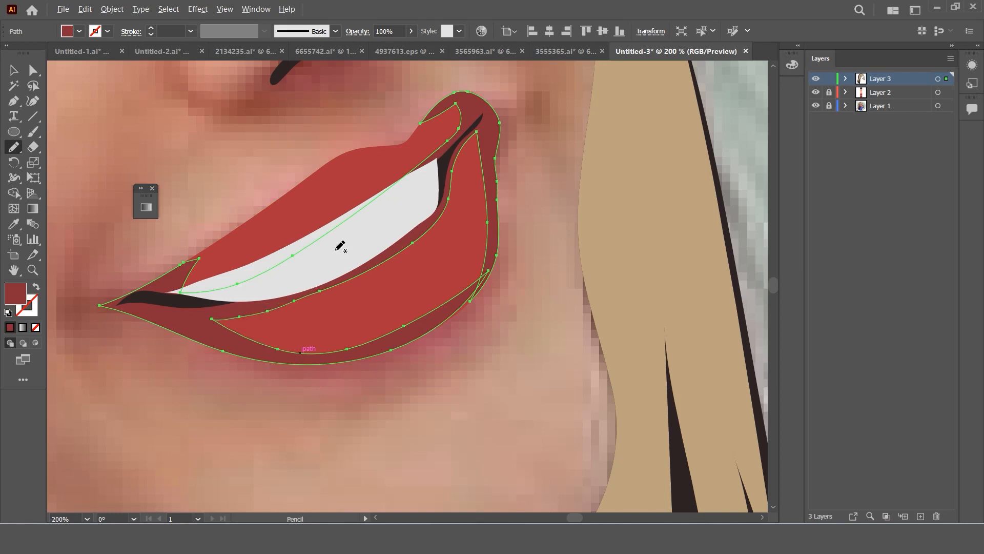
click(16, 71)
click(297, 162)
scroll(400, 214, down, 1)
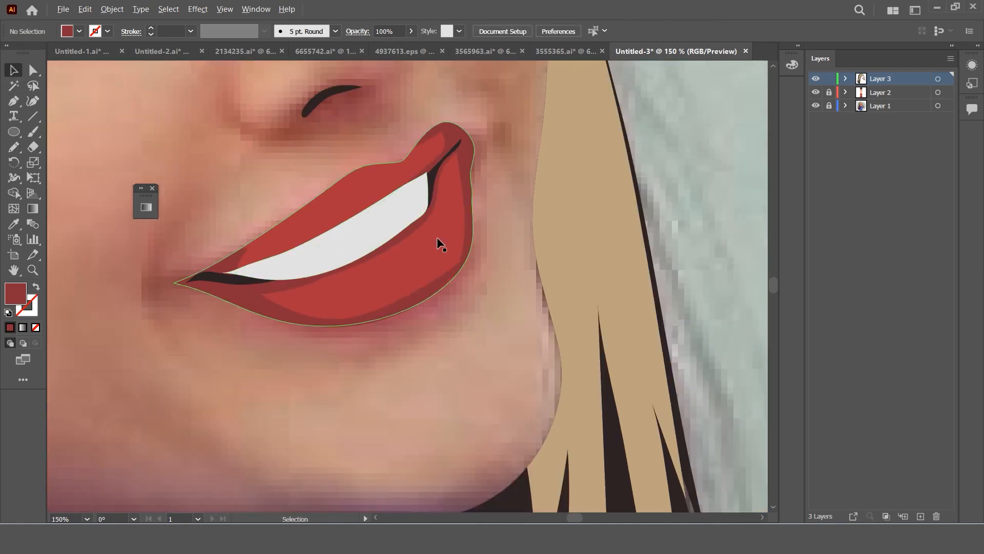
Step: Refine the dark red shadow's outer edge where the lower lip curves up to the far corner with the Pencil tool, and deselect it
scroll(437, 237, up, 2)
click(490, 263)
key(n)
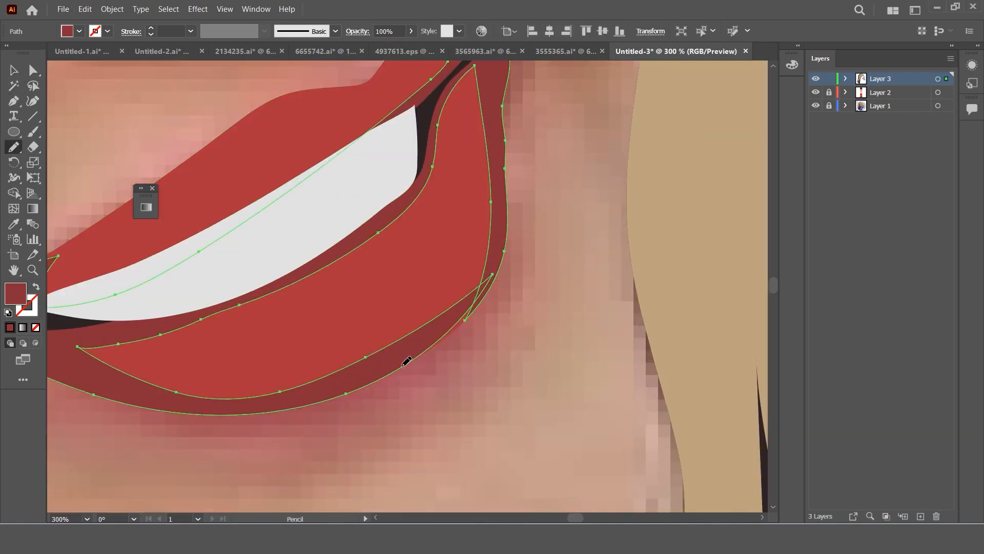
key(ctrl+z)
mouse_move(483, 300)
mouse_down()
mouse_move(492, 281)
mouse_move(445, 334)
mouse_move(486, 259)
mouse_move(417, 357)
mouse_up()
mouse_move(476, 308)
mouse_down()
mouse_move(448, 337)
mouse_move(375, 379)
mouse_up()
scroll(374, 331, down, 2)
scroll(382, 328, up, 1)
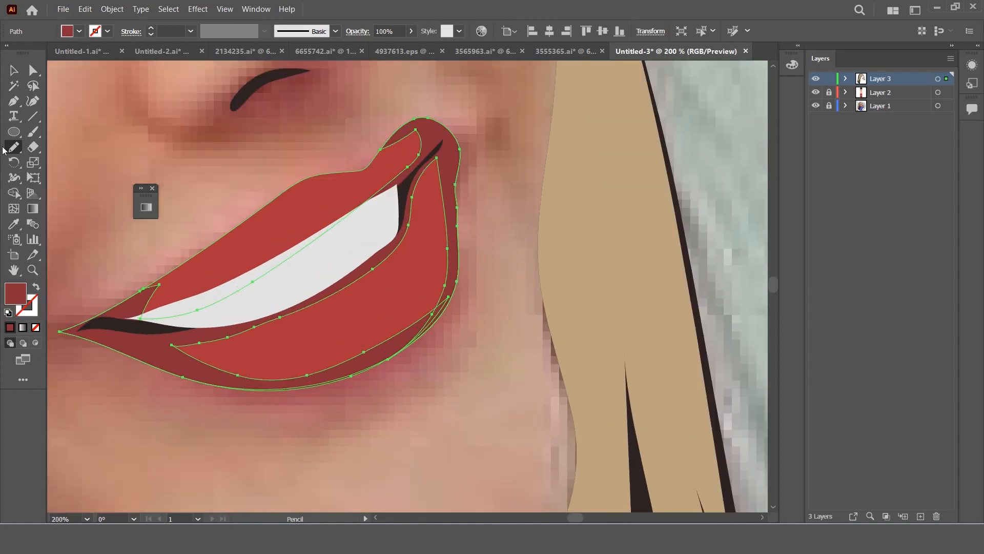
click(16, 76)
click(343, 165)
scroll(357, 194, down, 3)
scroll(307, 196, up, 1)
Step: Reshape the dark red shadow along the upper lip's inner edge and near mouth corner with the Pencil tool, and deselect it
scroll(340, 275, up, 3)
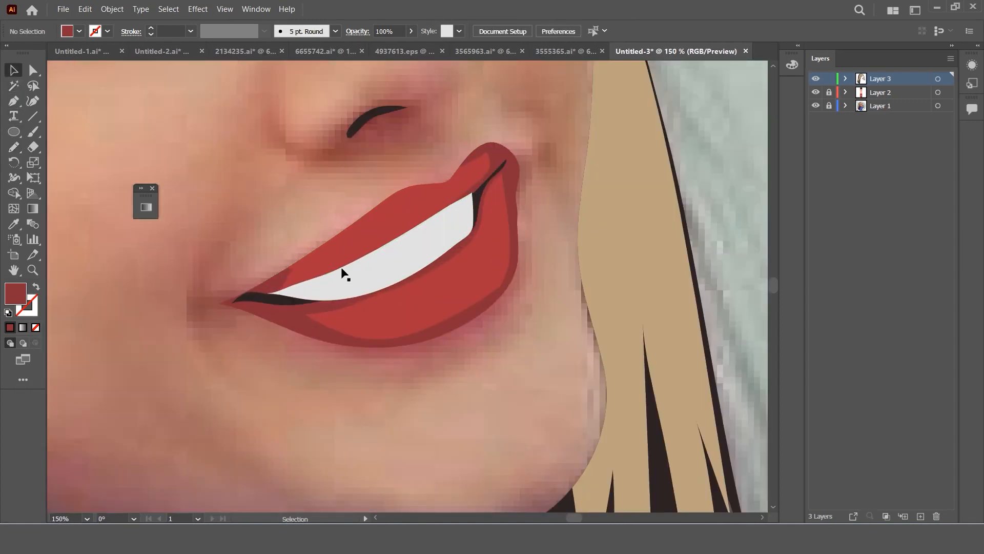
click(253, 281)
key(n)
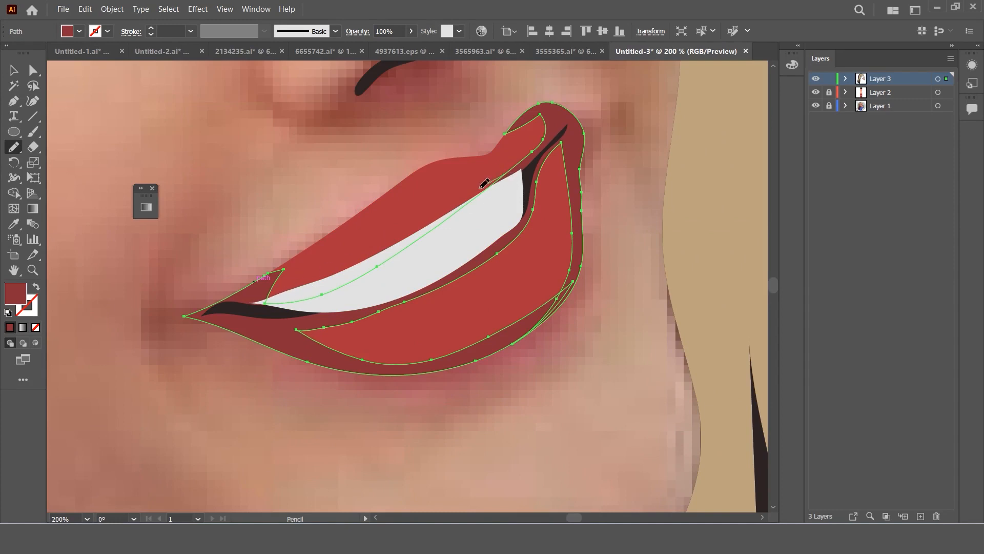
mouse_move(480, 188)
mouse_down()
mouse_move(395, 244)
mouse_move(315, 277)
mouse_up()
drag(340, 223, 241, 288)
drag(483, 187, 252, 303)
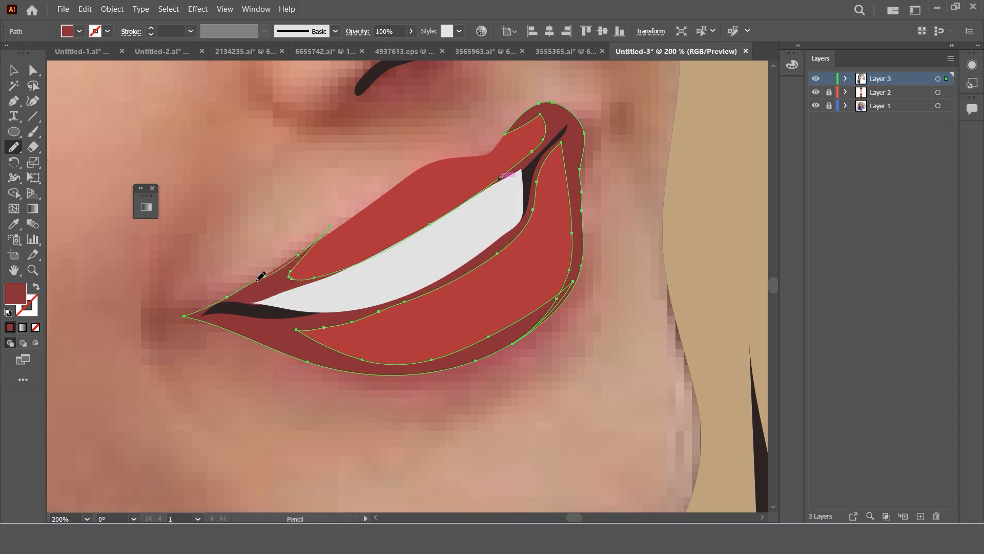
mouse_move(317, 236)
mouse_down()
mouse_move(315, 253)
mouse_move(241, 294)
mouse_up()
key(ctrl+minus)
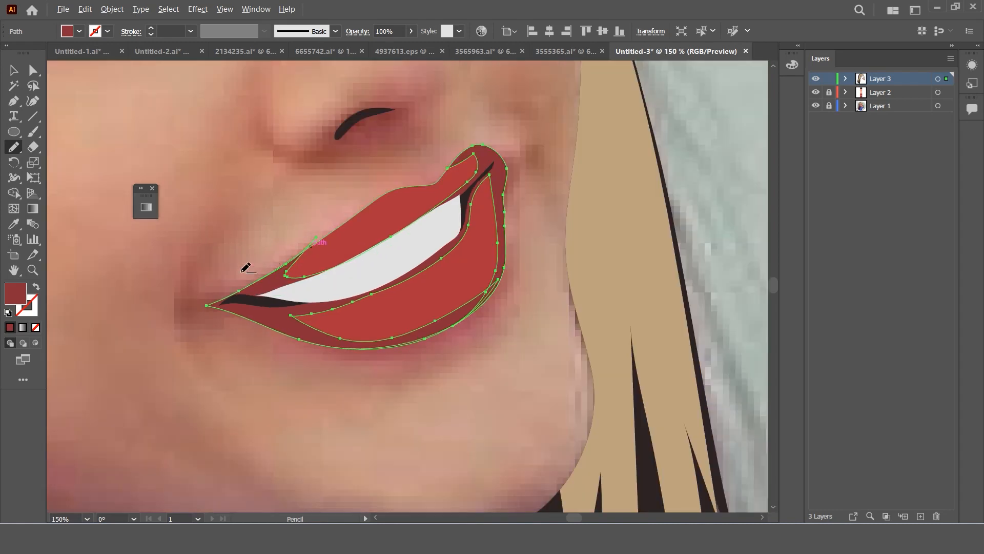
key(v)
key(ctrl+shift+a)
scroll(436, 245, down, 2)
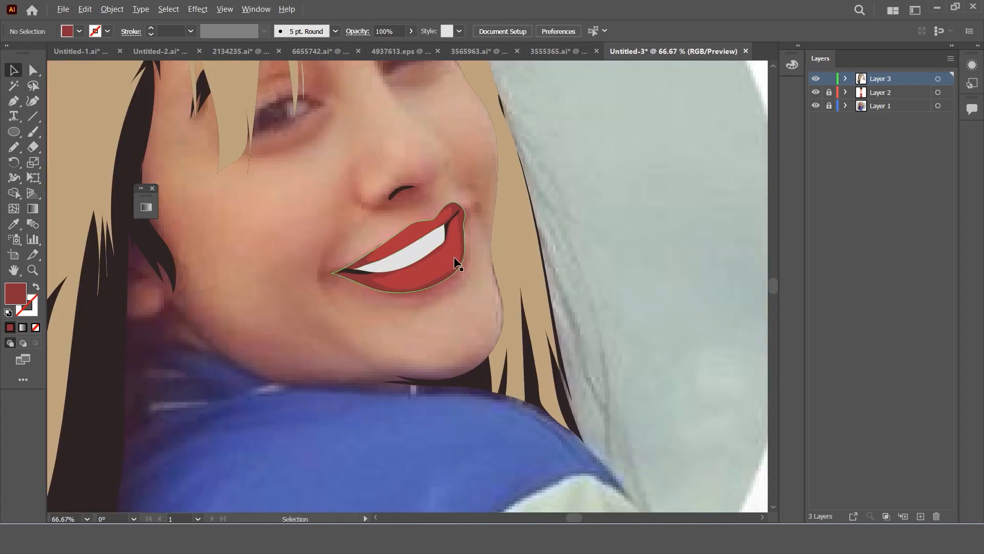
Step: Examine the shaded lips, nostril line and hair shapes against the photo, both close up and across the whole portrait
scroll(420, 259, up, 1)
scroll(462, 287, up, 1)
scroll(460, 266, down, 1)
scroll(460, 267, down, 4)
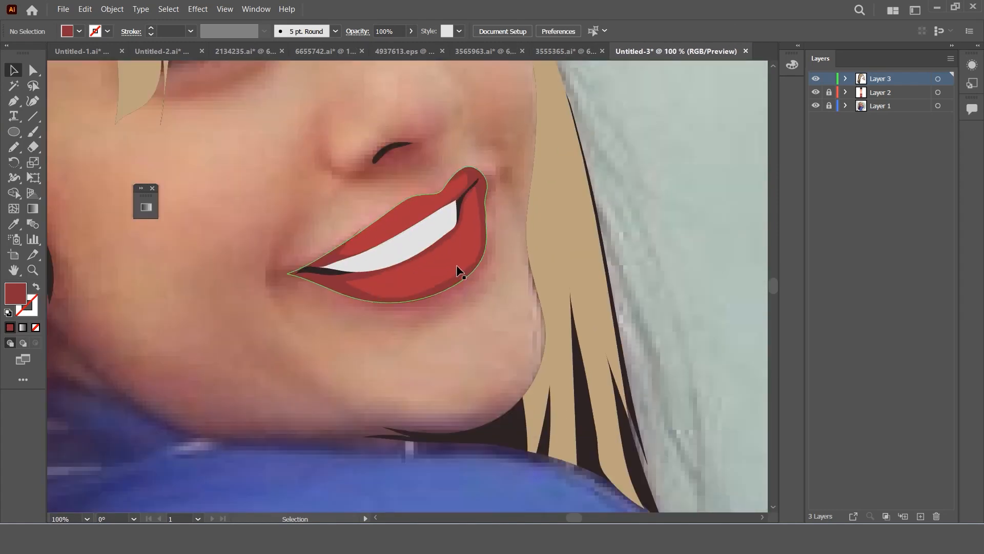
scroll(450, 261, up, 2)
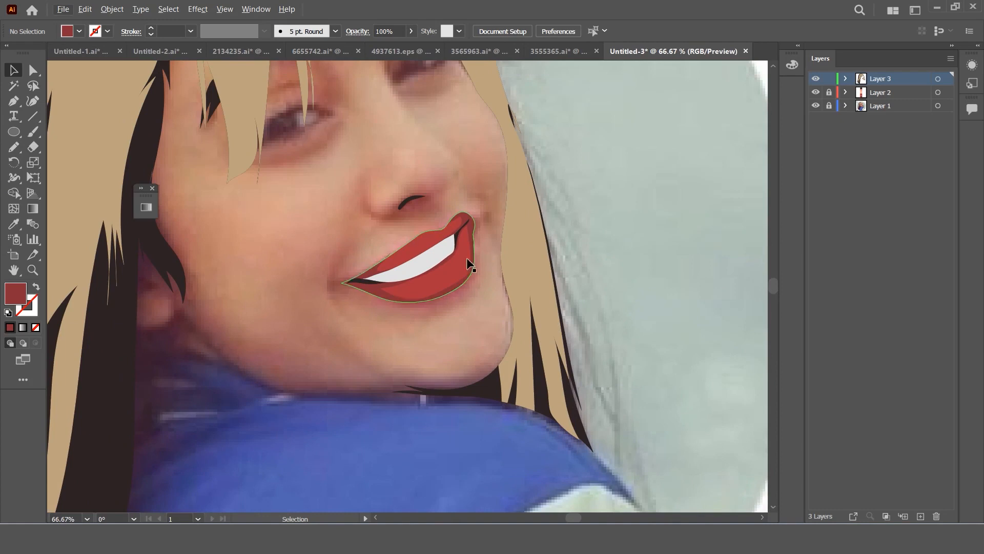
scroll(424, 207, up, 1)
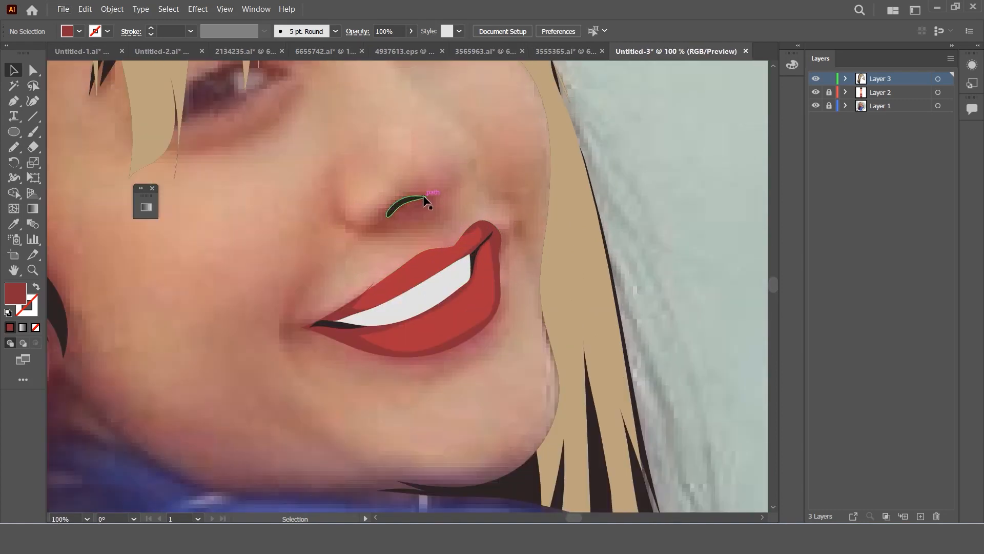
click(424, 197)
click(422, 177)
scroll(425, 177, down, 2)
scroll(414, 169, up, 2)
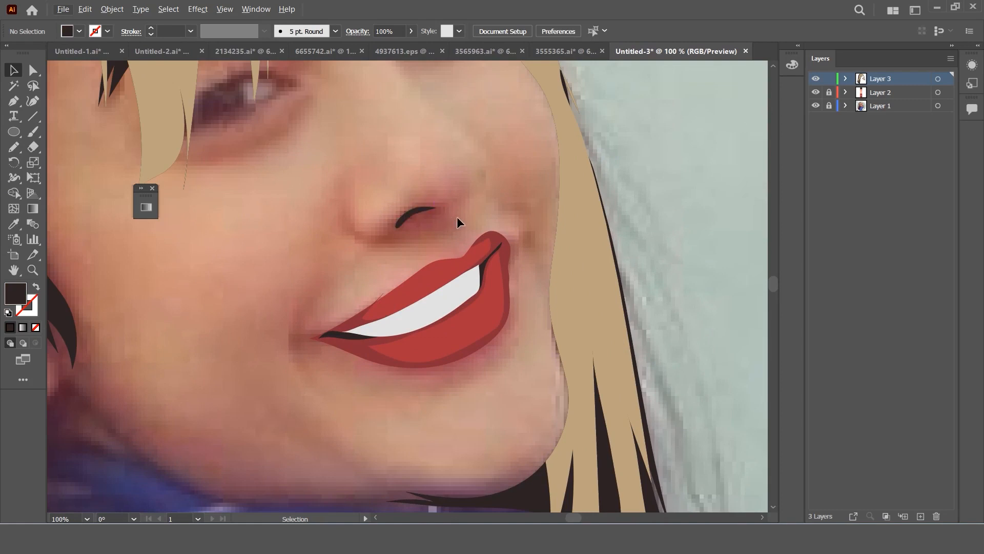
scroll(458, 222, down, 3)
scroll(501, 334, up, 1)
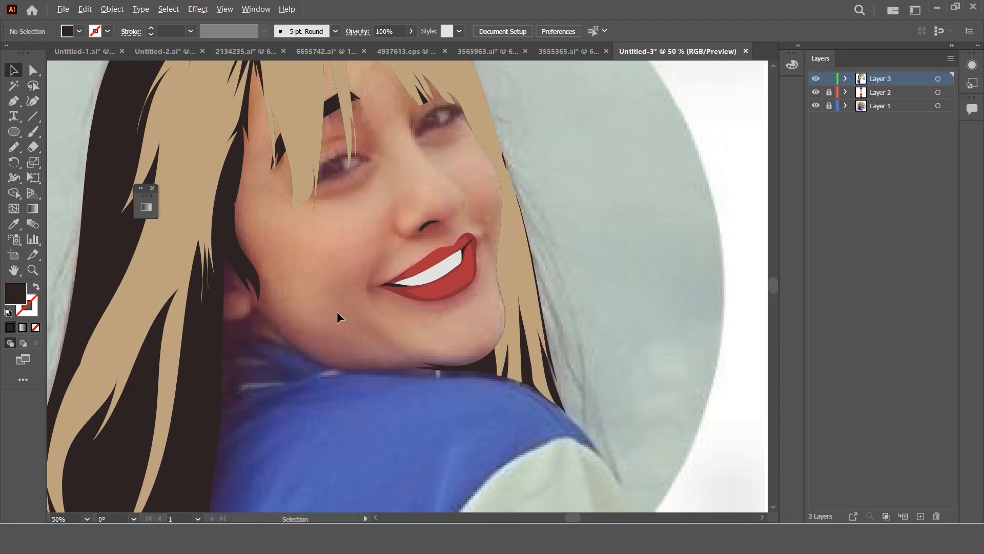
scroll(342, 280, down, 3)
scroll(358, 247, up, 2)
scroll(329, 214, down, 1)
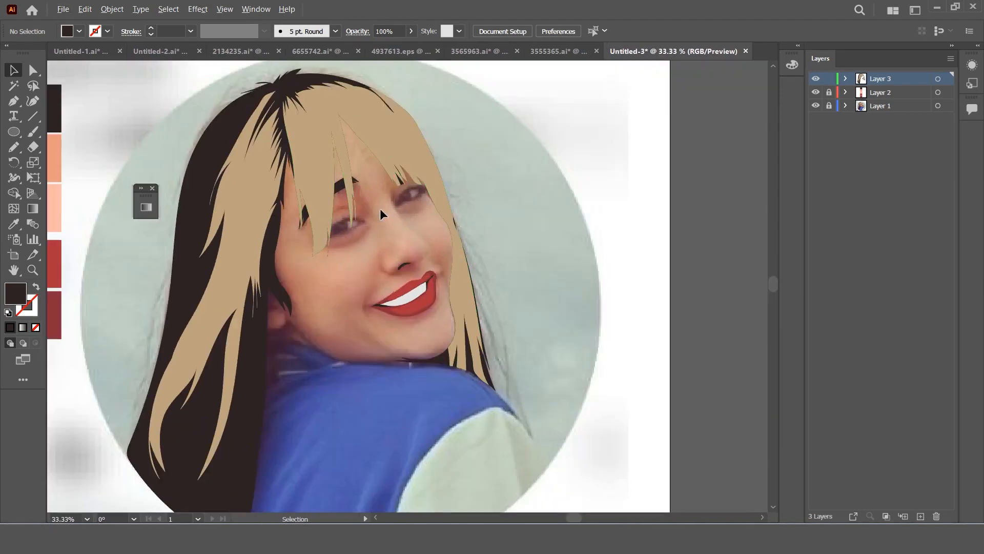
Step: Refine the blond hair's outer edge beside the far cheek with the Pencil tool, and deselect it
scroll(413, 184, up, 1)
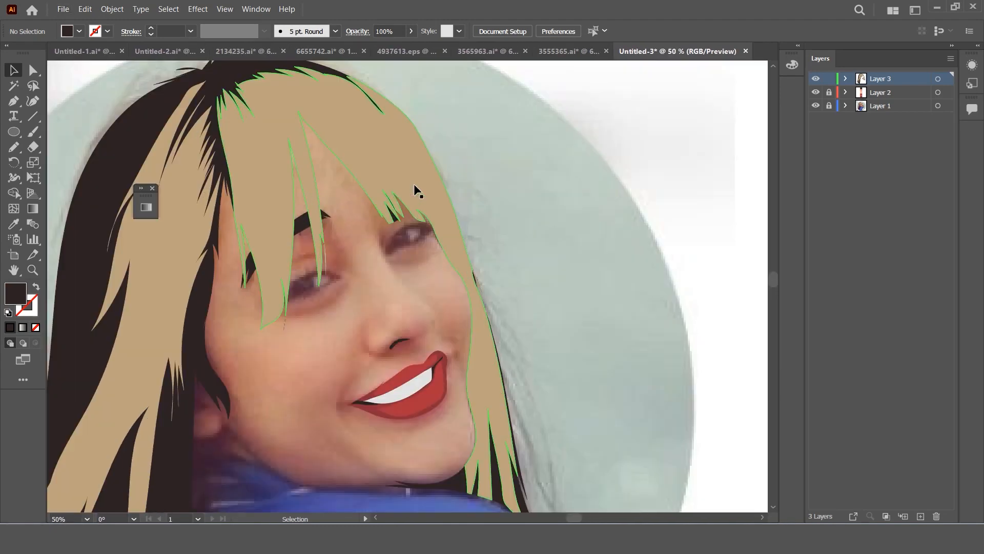
click(446, 238)
scroll(561, 271, up, 2)
key(n)
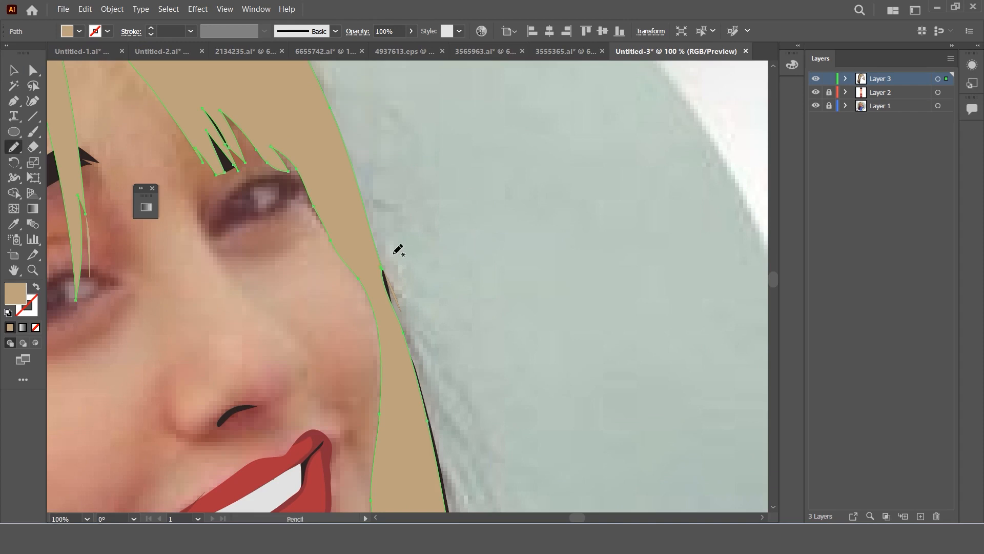
drag(397, 310, 402, 331)
scroll(468, 244, down, 2)
click(15, 72)
click(476, 188)
scroll(475, 187, down, 1)
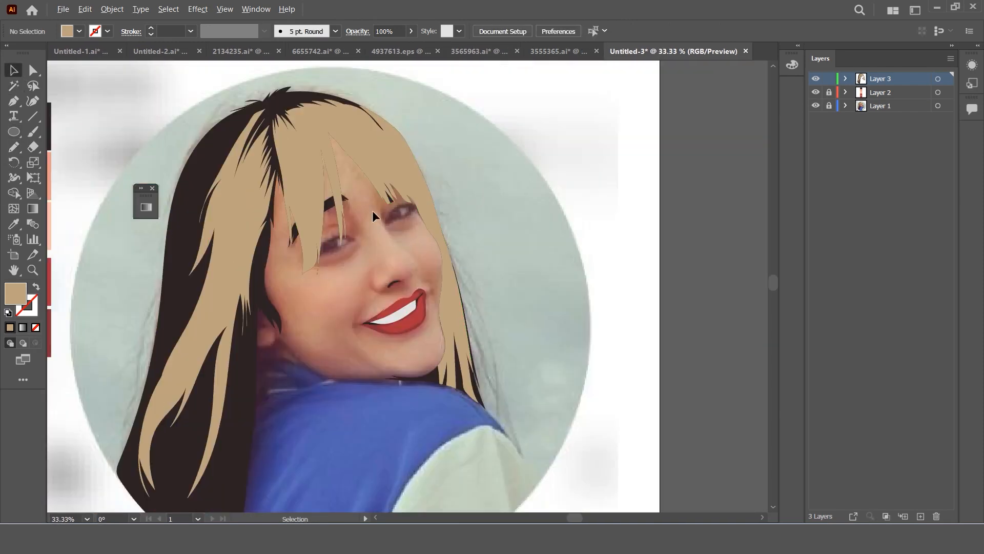
scroll(405, 246, up, 1)
scroll(446, 302, down, 1)
scroll(456, 318, up, 1)
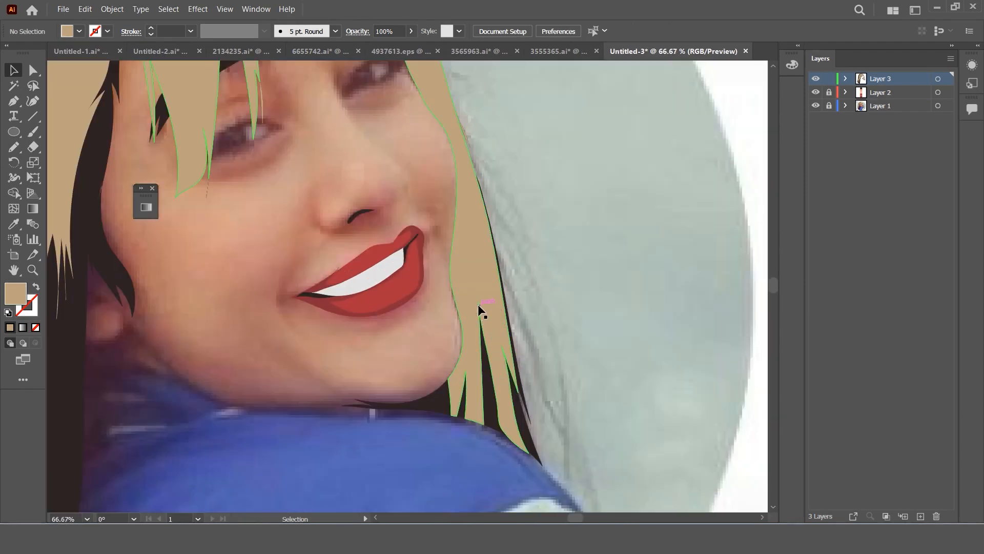
scroll(478, 304, down, 1)
scroll(456, 272, up, 1)
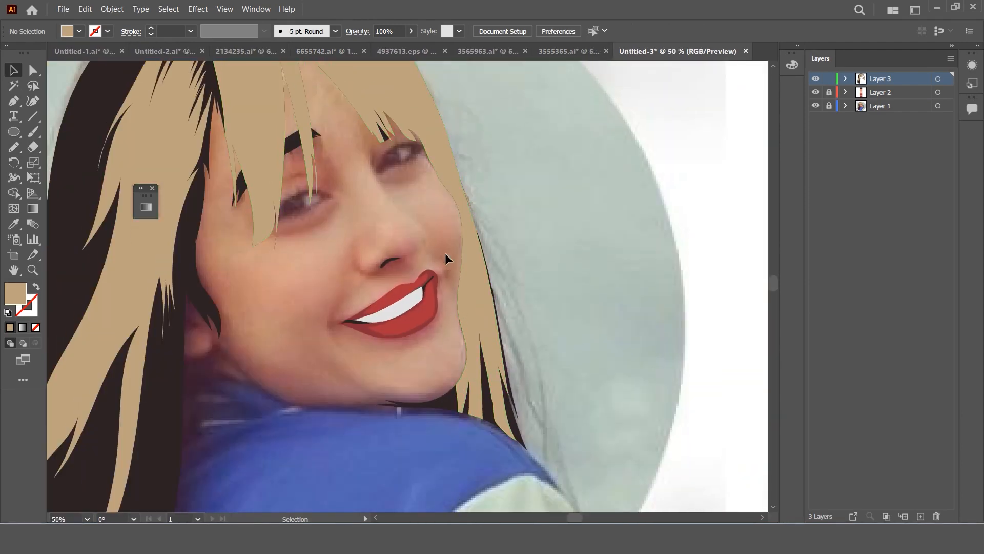
scroll(433, 211, down, 1)
scroll(369, 175, down, 1)
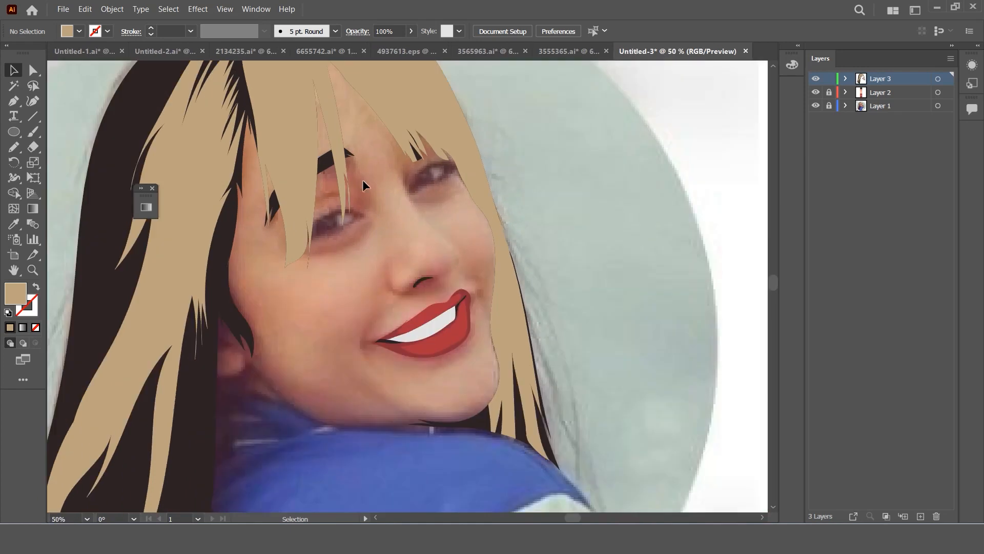
Step: Redraw the blond fringe strand hanging over the near eye with the Pencil tool so a second tip covers the dark sliver
scroll(336, 162, up, 1)
click(354, 199)
scroll(355, 198, up, 1)
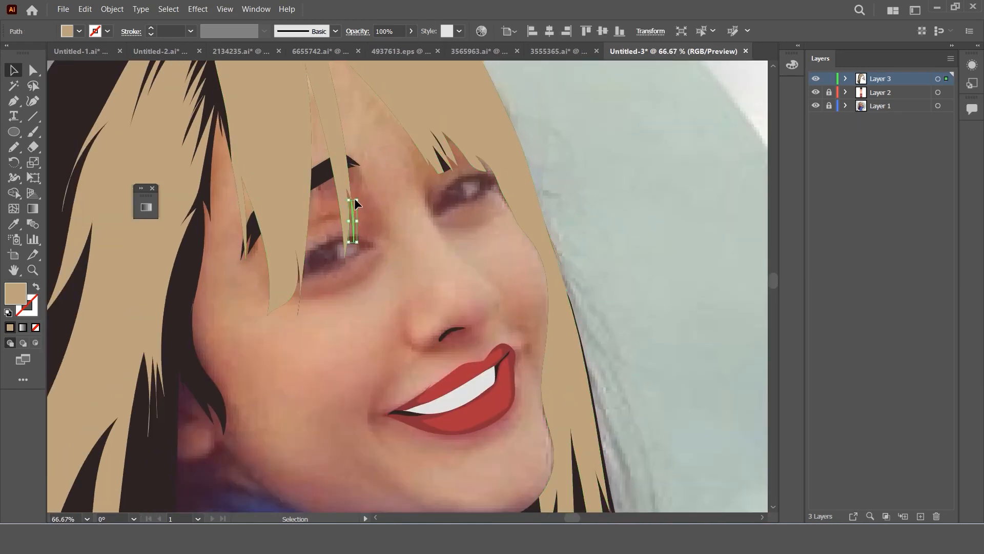
key(ctrl+shift+a)
click(357, 227)
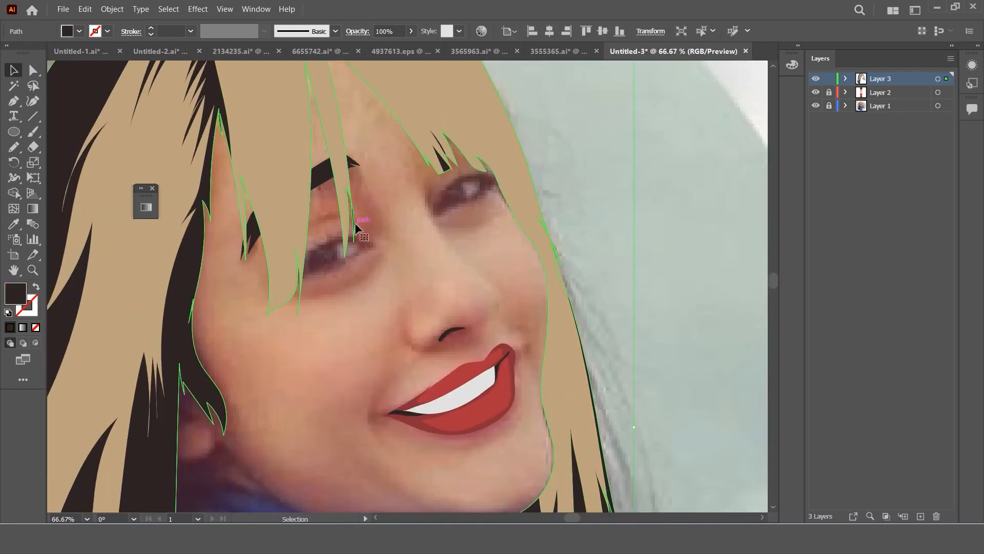
scroll(328, 201, up, 1)
click(358, 183)
scroll(358, 184, up, 1)
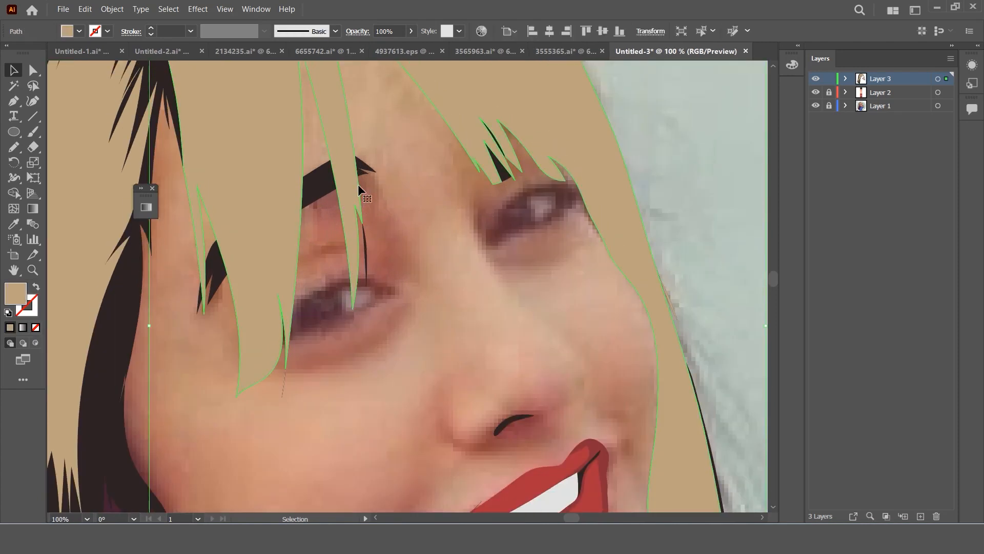
key(n)
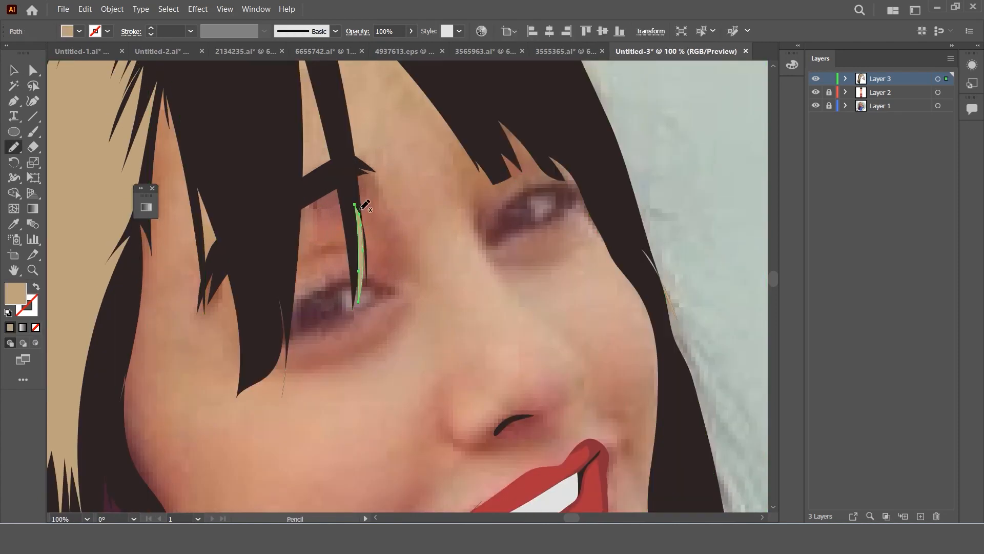
drag(363, 254, 363, 276)
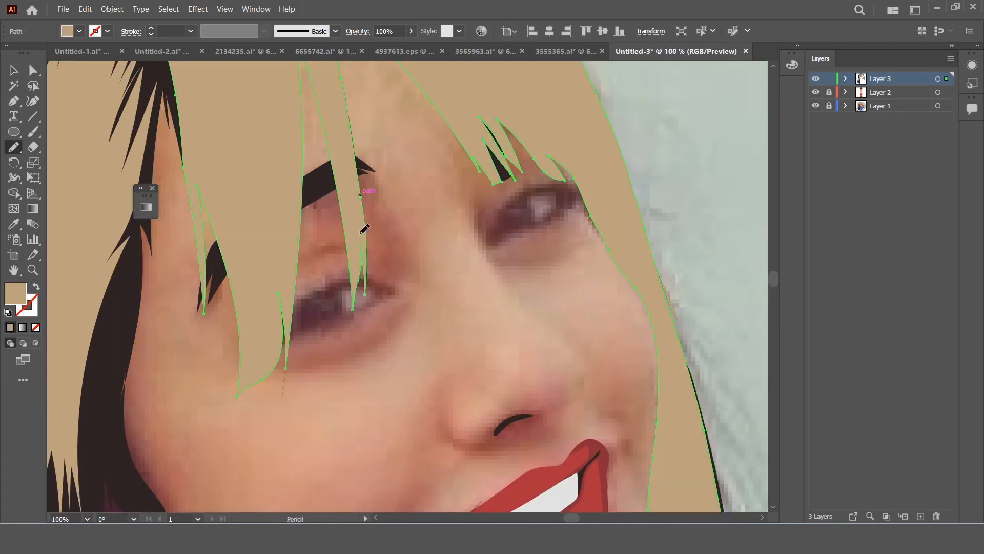
Step: Try two more Pencil refinements on the fringe strand's edge beside the near eye, undo them, and deselect the hair
drag(361, 234, 362, 281)
key(ctrl+z)
drag(358, 240, 360, 280)
key(ctrl+z)
key(ctrl+minus)
key(ctrl+minus)
click(14, 72)
click(504, 160)
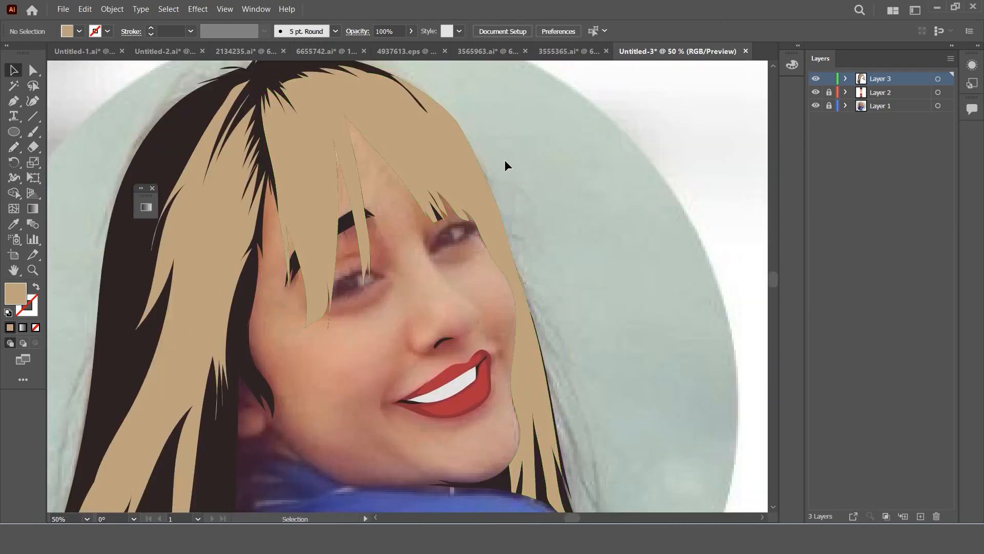
Step: Trace a face outline with the Pencil tool, running under the hair, past the ear, along the jaw and up the far cheek
scroll(508, 167, down, 1)
scroll(526, 193, down, 1)
scroll(527, 206, up, 1)
scroll(502, 229, down, 1)
scroll(501, 229, up, 1)
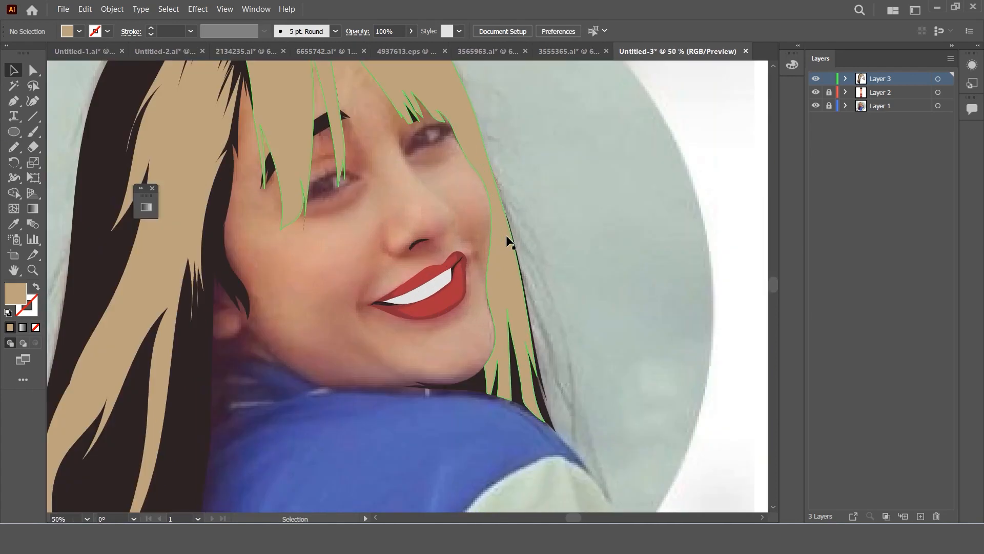
scroll(506, 235, up, 1)
key(n)
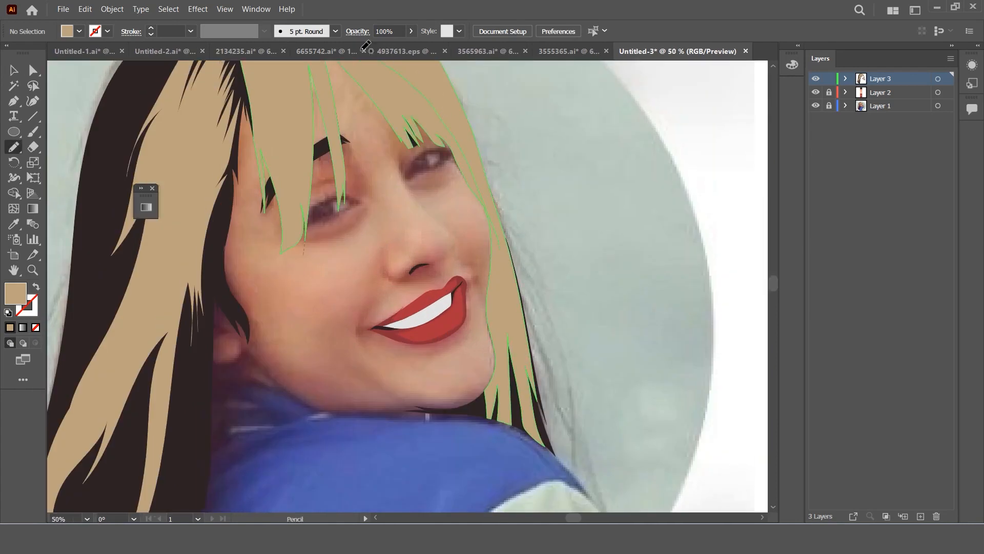
mouse_move(195, 169)
mouse_down()
mouse_move(173, 286)
mouse_move(187, 384)
mouse_move(200, 396)
mouse_move(246, 374)
mouse_move(320, 408)
mouse_move(420, 404)
mouse_up()
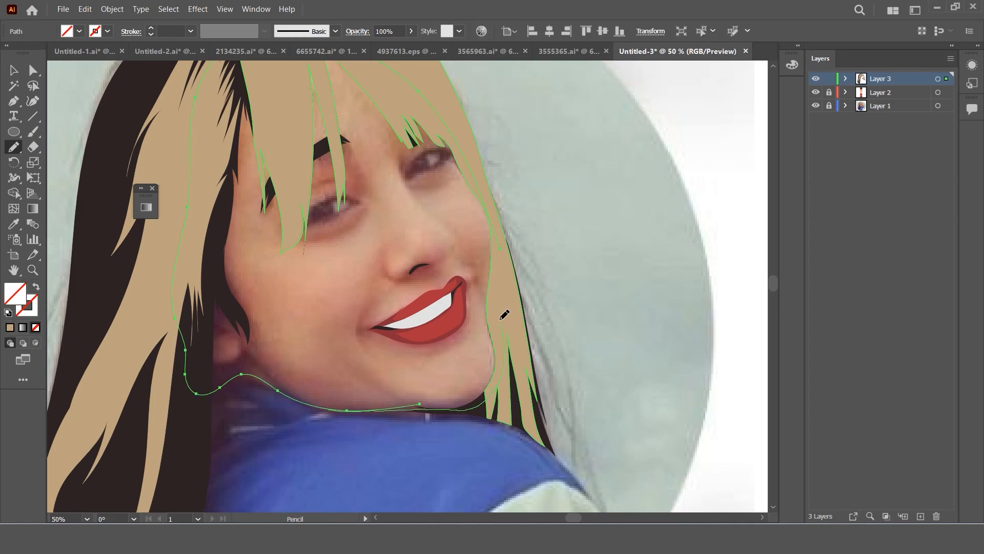
drag(502, 243, 498, 235)
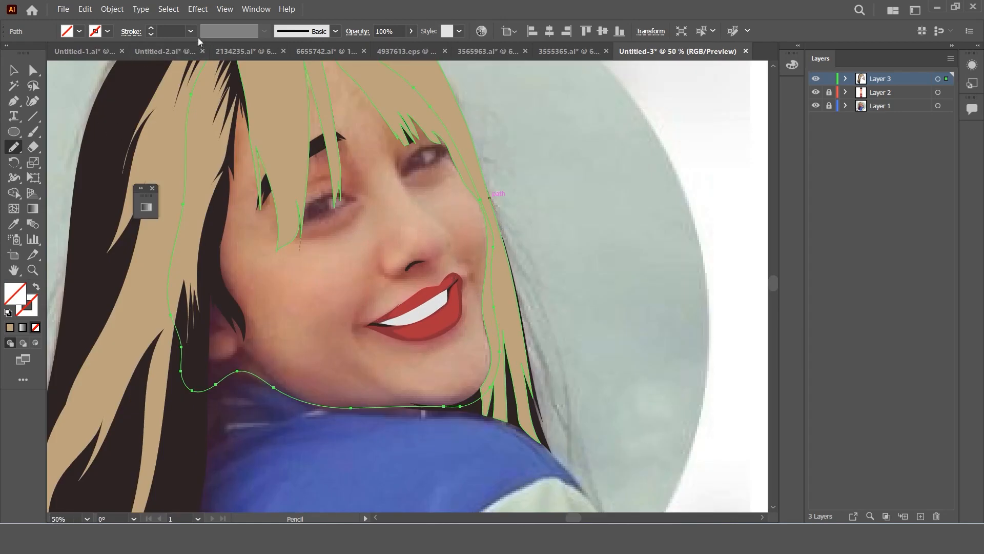
Step: Give the face outline a 1 pt stroke, send it to the back behind the hair and lips, and deselect it
click(190, 32)
click(204, 93)
scroll(315, 304, up, 1)
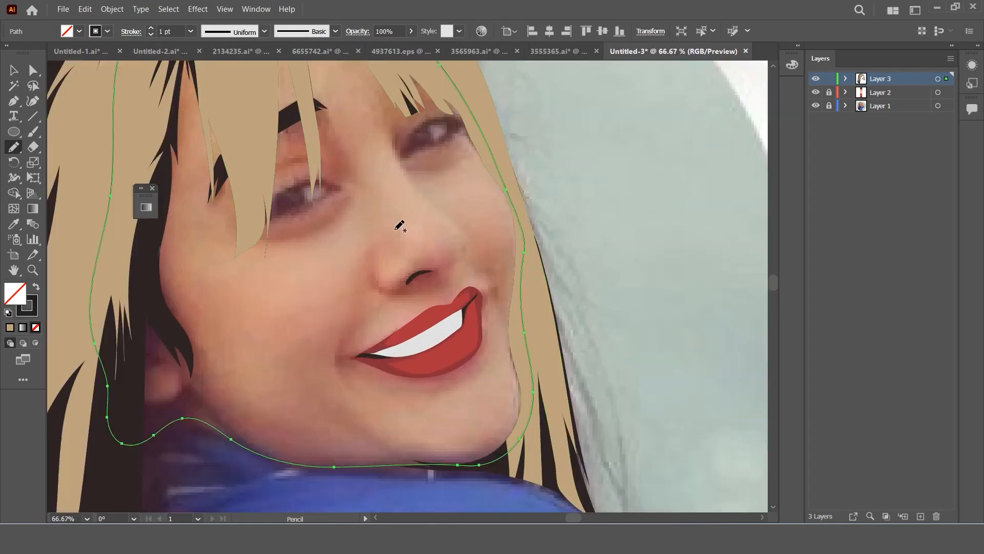
right_click(395, 175)
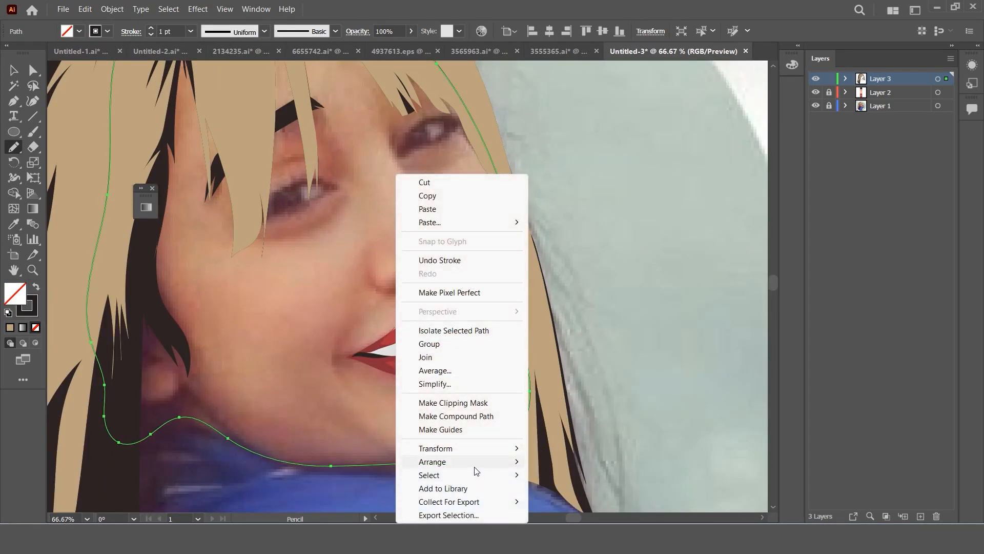
mouse_move(474, 463)
click(572, 507)
key(v)
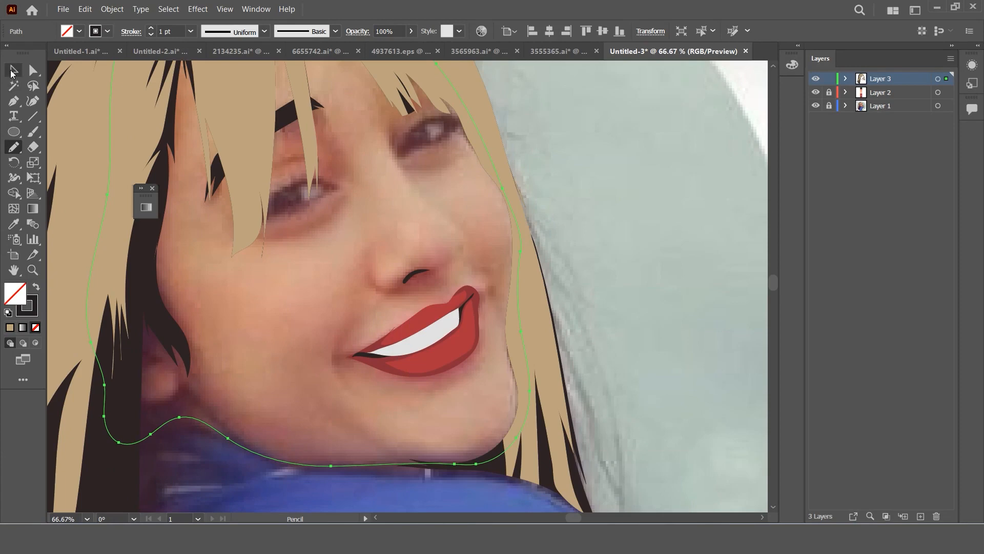
click(384, 319)
Step: Trace the shadow shape around the earlobe and along the underside of the jaw and chin with the Pencil tool
scroll(334, 392, down, 1)
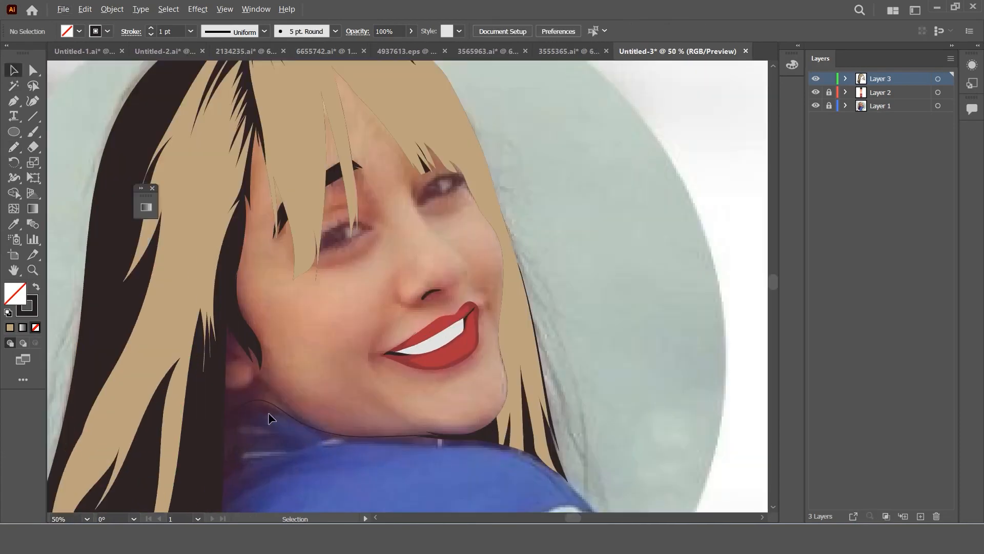
scroll(242, 368, up, 2)
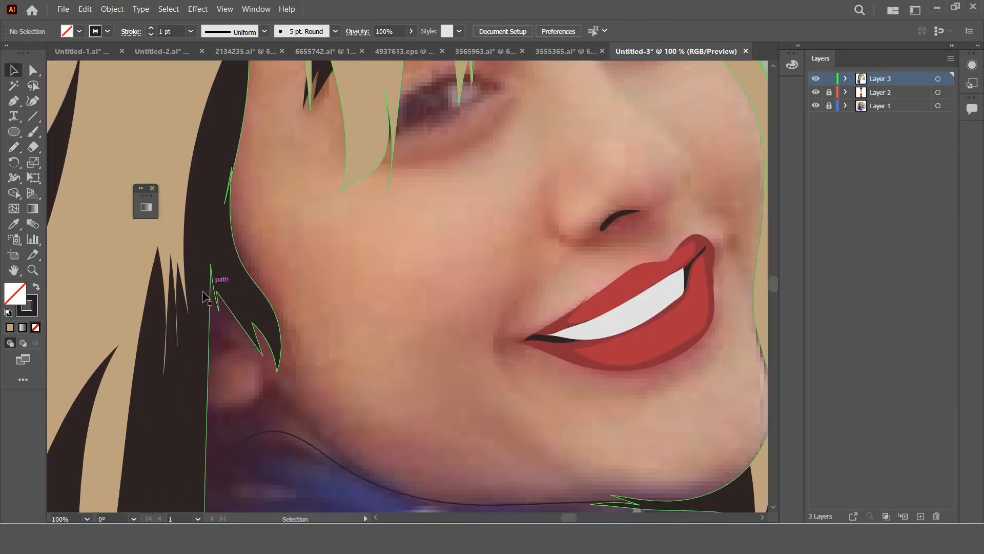
click(168, 357)
click(288, 382)
click(274, 358)
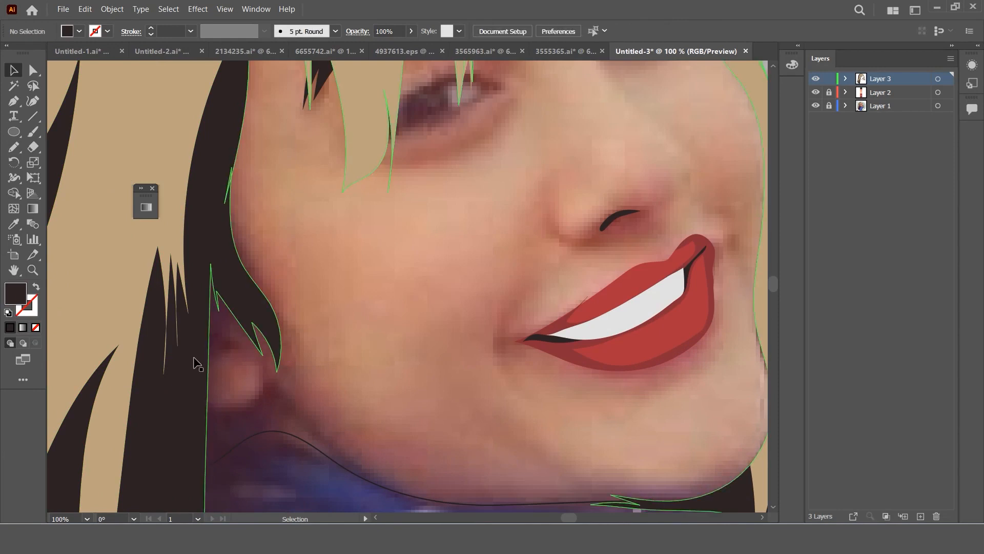
click(219, 331)
key(n)
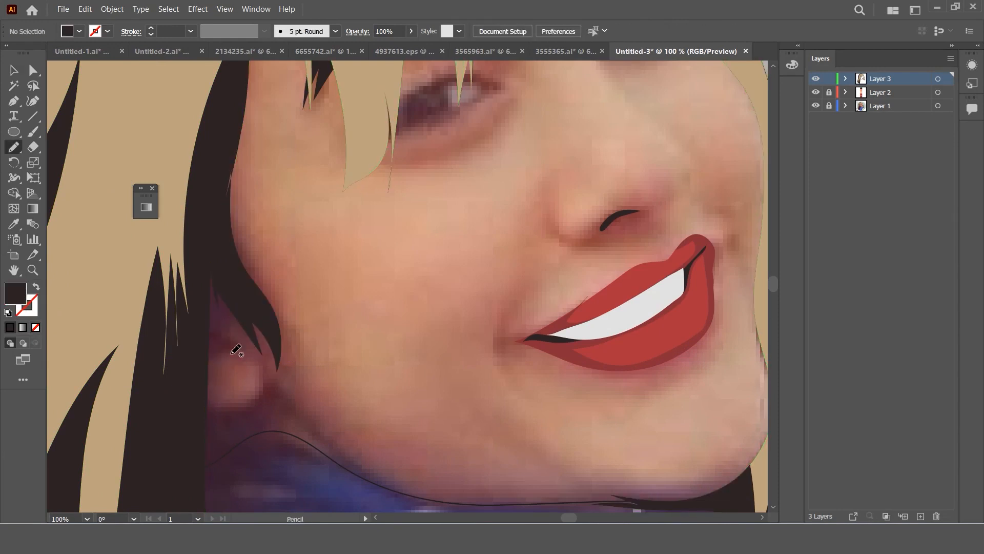
scroll(233, 354, down, 1)
scroll(239, 357, up, 1)
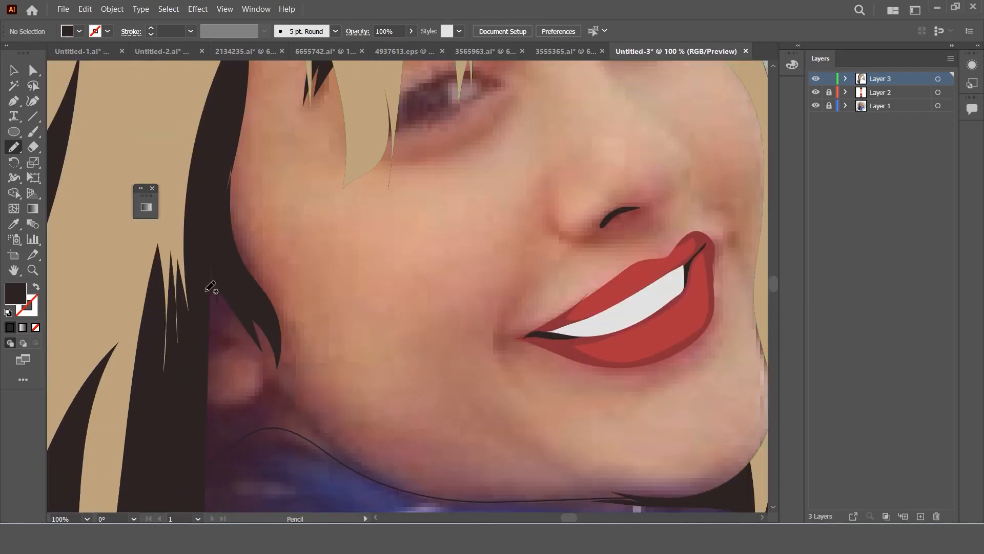
mouse_move(206, 291)
mouse_down()
mouse_move(251, 338)
mouse_move(205, 358)
mouse_move(200, 404)
mouse_move(228, 411)
mouse_move(262, 368)
mouse_move(310, 429)
mouse_move(379, 470)
mouse_move(599, 492)
mouse_move(564, 464)
mouse_move(630, 483)
mouse_move(697, 486)
mouse_move(739, 463)
mouse_move(754, 468)
mouse_move(723, 506)
mouse_up()
mouse_move(763, 439)
mouse_down()
mouse_move(704, 510)
mouse_move(745, 484)
mouse_move(702, 511)
mouse_move(537, 522)
mouse_move(398, 506)
mouse_move(260, 515)
mouse_move(169, 500)
mouse_move(167, 427)
mouse_move(196, 346)
mouse_move(195, 286)
mouse_move(200, 275)
mouse_move(179, 342)
mouse_move(182, 463)
mouse_move(261, 499)
mouse_move(714, 512)
mouse_move(750, 482)
mouse_up()
key(ctrl+z)
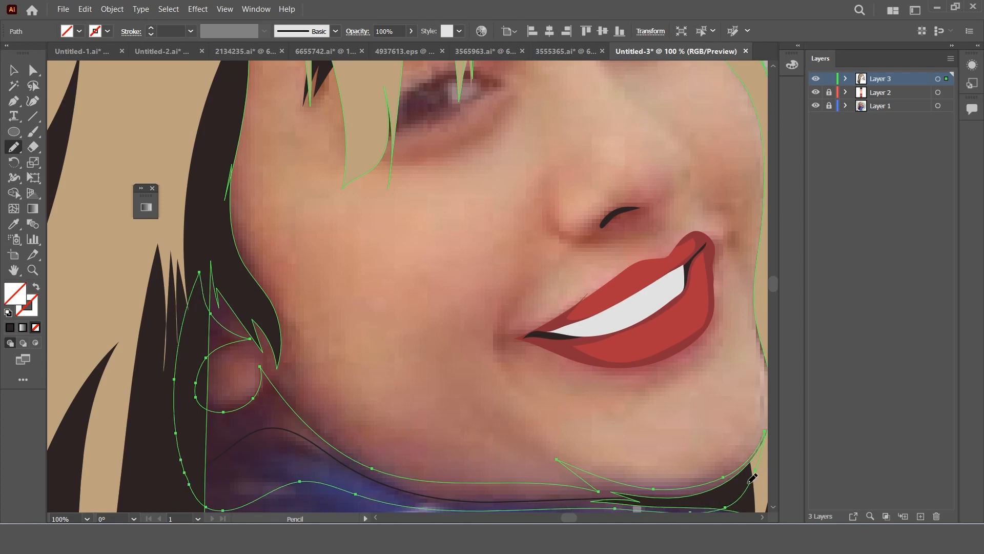
Step: Fill the jaw and earlobe shadow shape with the darker peach skin swatch using the Eyedropper
scroll(590, 441, down, 3)
scroll(585, 390, up, 1)
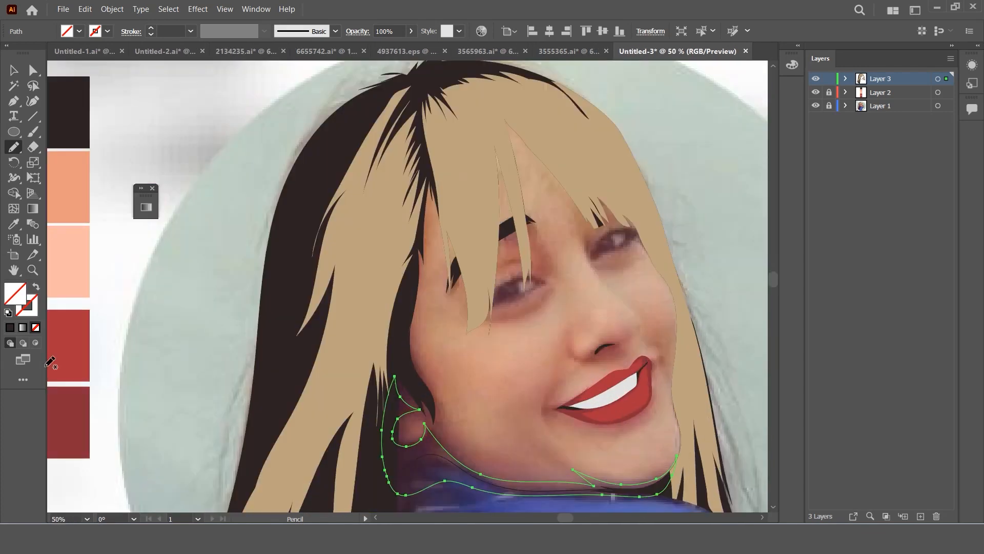
click(14, 226)
click(73, 199)
scroll(405, 328, down, 2)
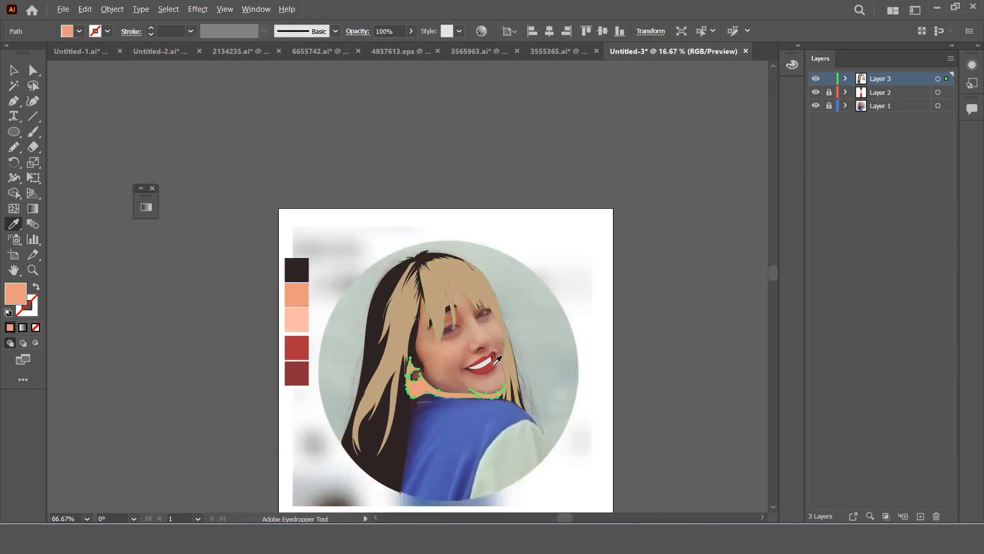
Step: Send the peach jaw shadow shape to the back, behind the hair and the face outline
scroll(397, 346, up, 3)
right_click(394, 353)
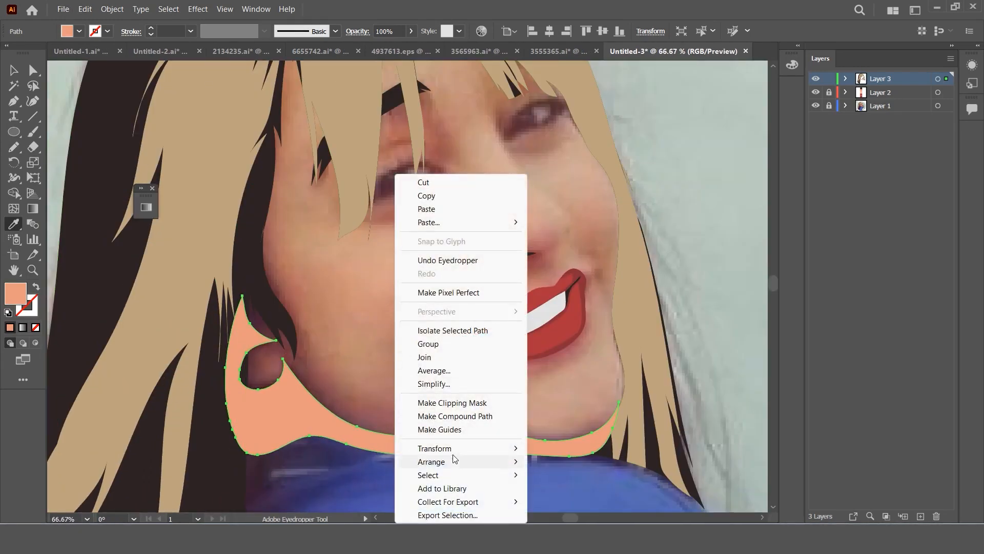
mouse_move(456, 462)
click(578, 502)
key(v)
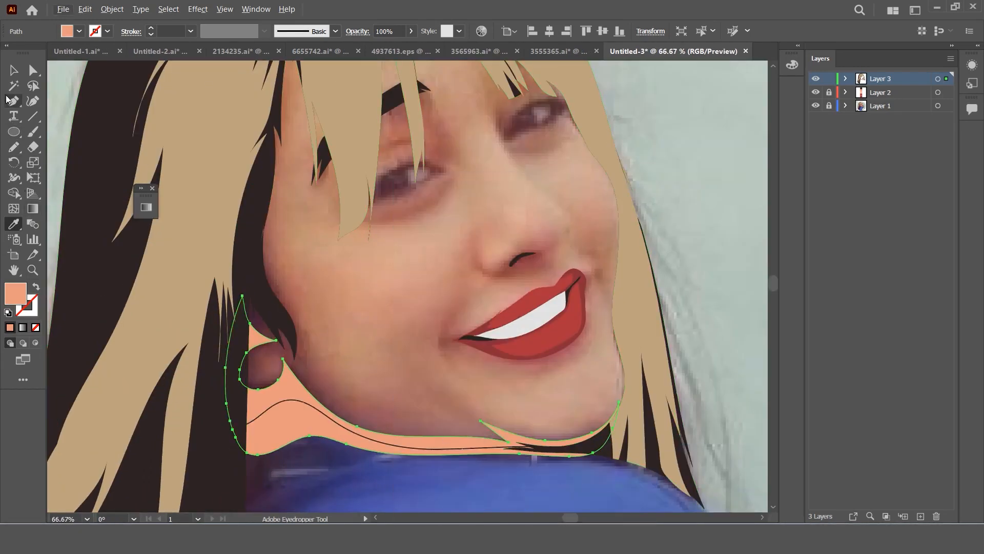
Step: Trim the part of the peach jaw shadow that extends beyond the face outline with the Shape Builder tool, and deselect
shift+click(208, 425)
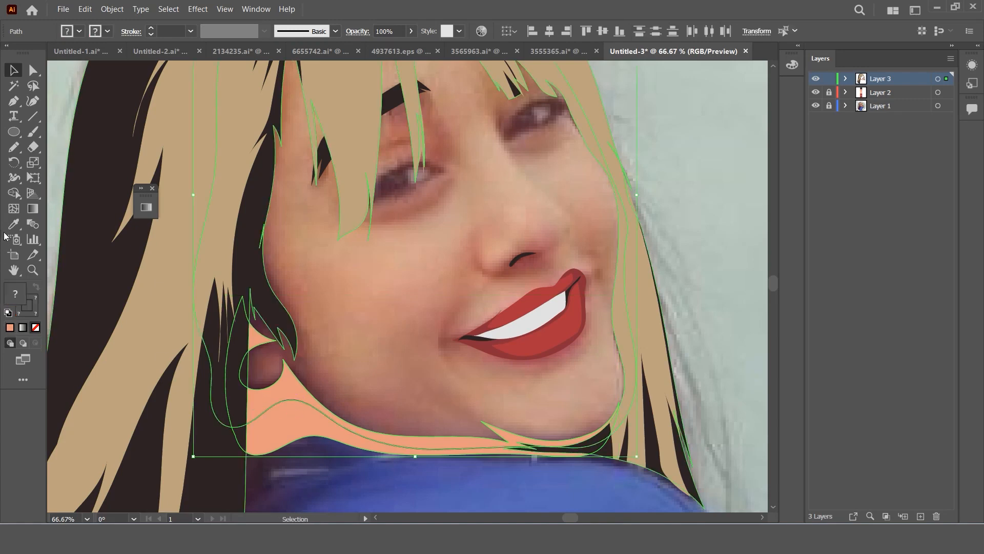
key(shift+m)
alt+click(298, 421)
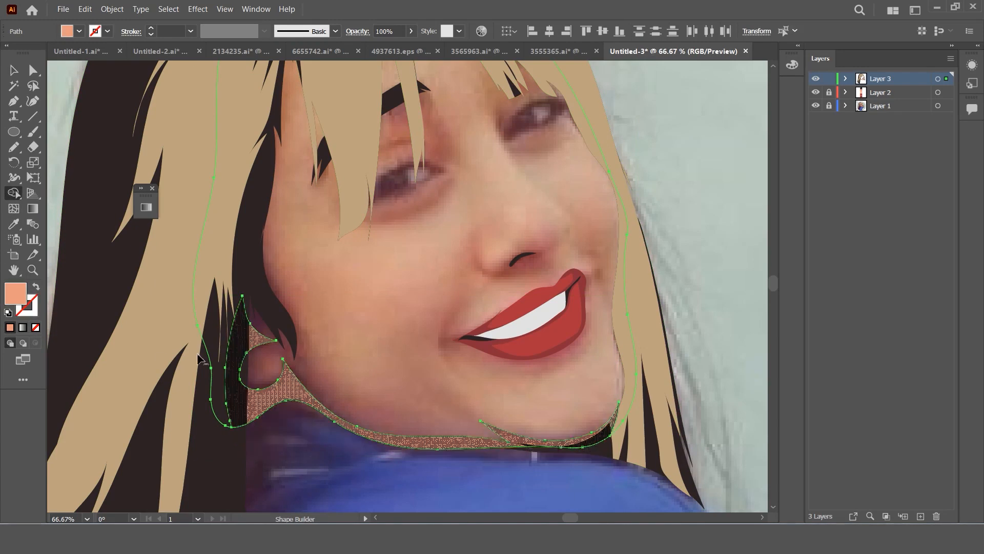
click(14, 70)
click(349, 277)
Step: Trace a closed shadow shape under the nose with a thin fold running down to the mouth corner, using the Pencil tool
drag(491, 286, 457, 285)
scroll(485, 251, up, 2)
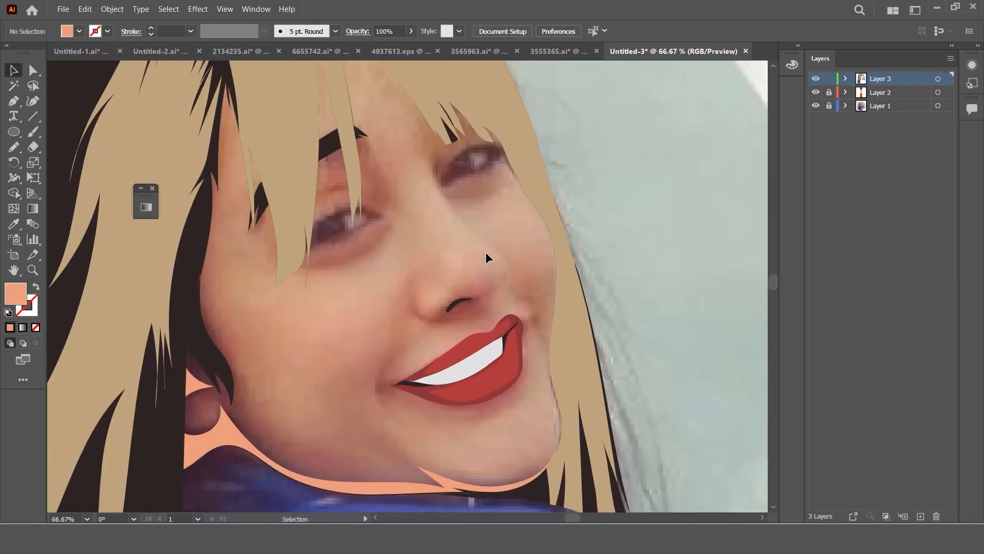
scroll(440, 305, down, 2)
key(n)
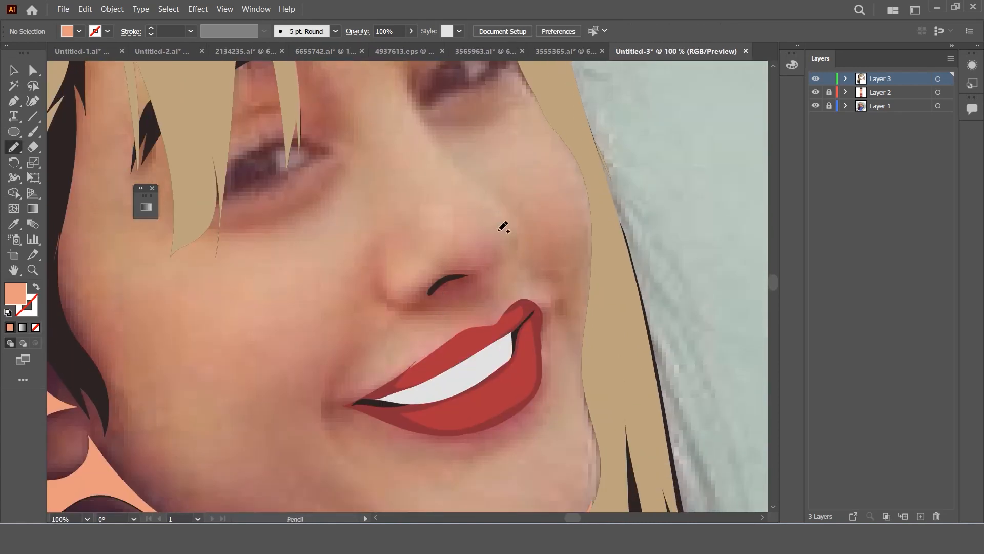
drag(517, 224, 481, 196)
scroll(485, 169, up, 5)
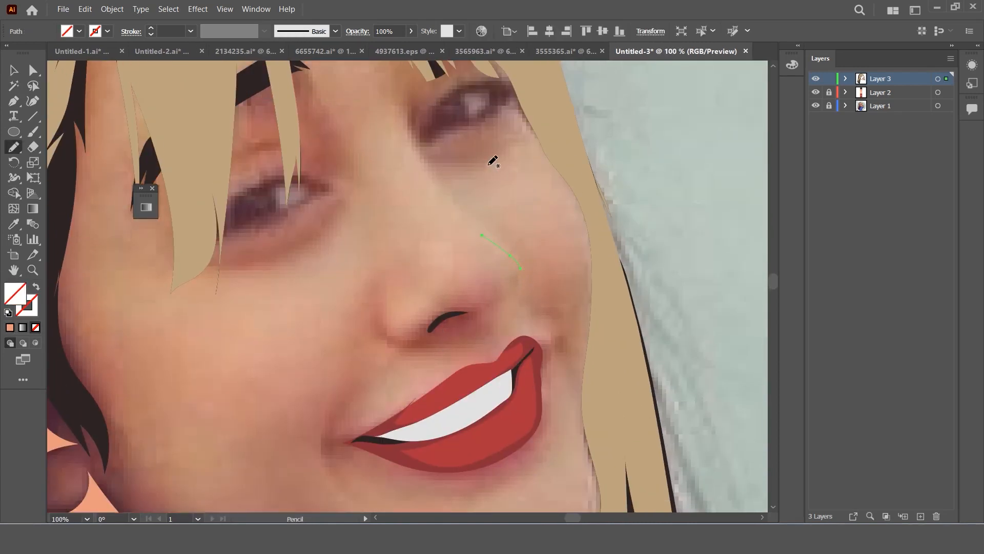
key(ctrl+z)
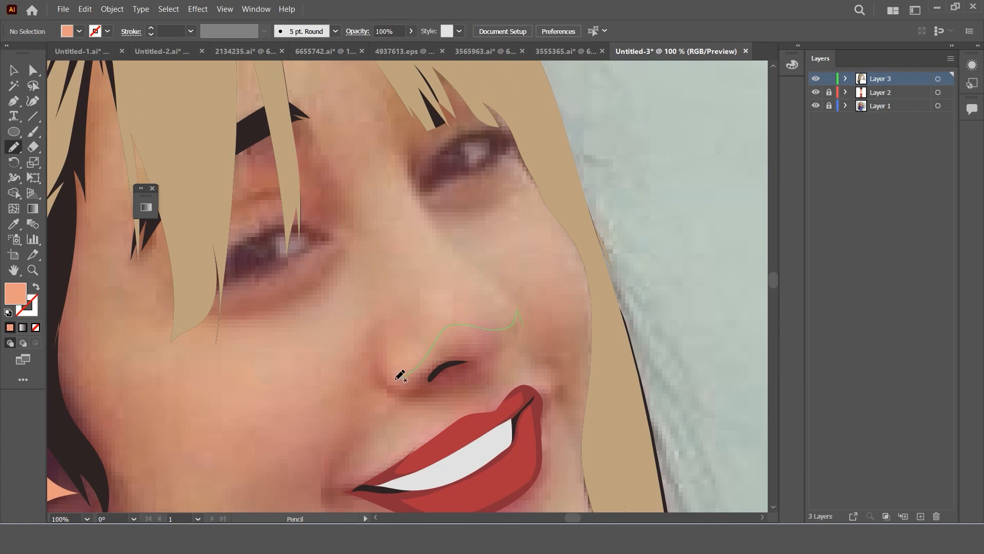
drag(373, 384, 353, 425)
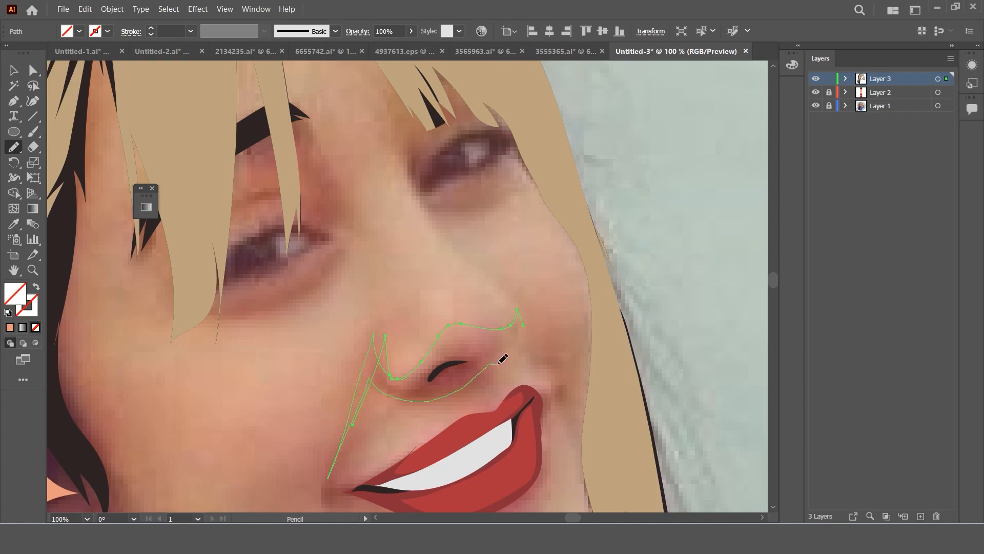
mouse_move(522, 337)
mouse_down()
mouse_move(450, 394)
mouse_move(523, 328)
mouse_up()
Step: Set the nose shadow outline's stroke weight to 0.25 pt
click(190, 32)
click(195, 45)
click(190, 32)
click(206, 128)
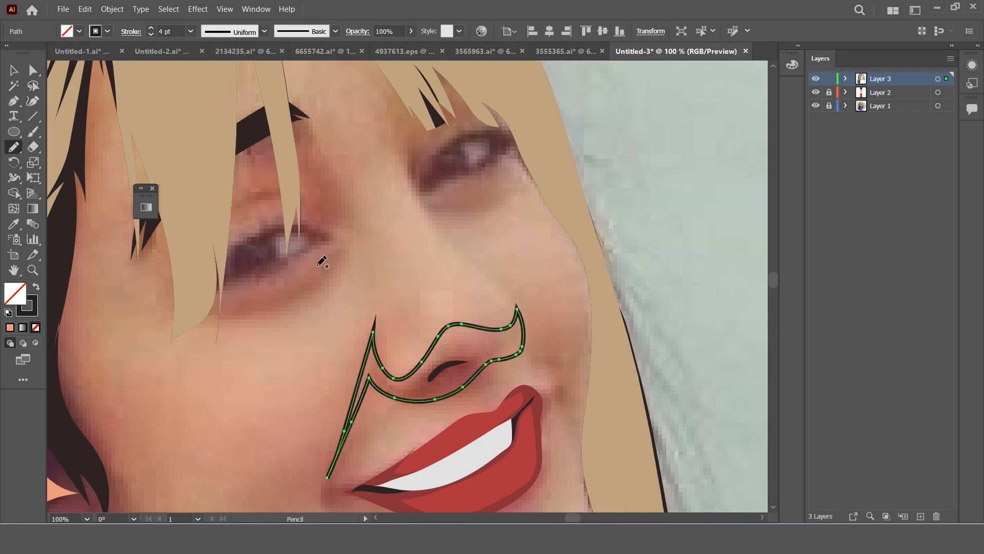
key(ctrl+z)
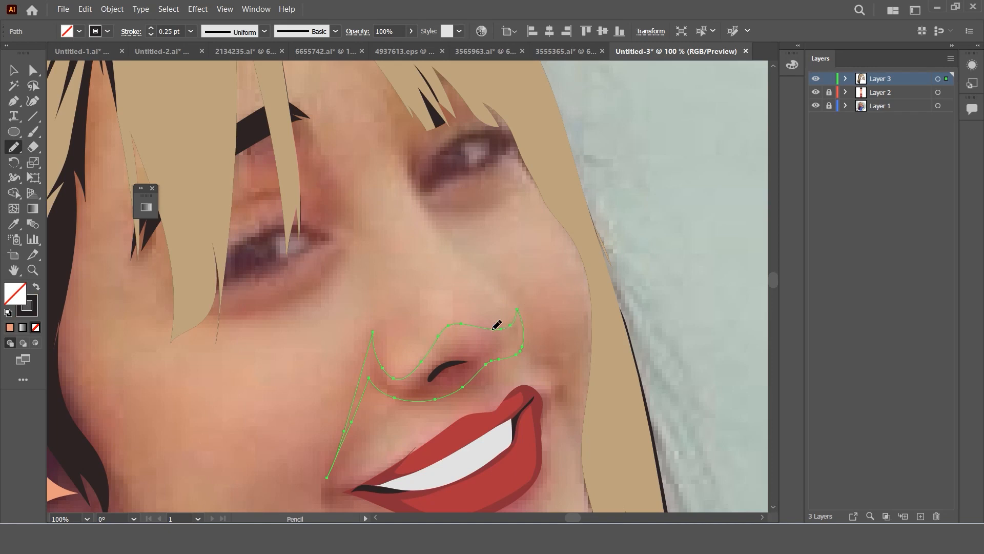
Step: Redraw the nose shadow's edges around the nostrils and extend it with a narrow fold on the far cheek, using the Pencil tool
drag(504, 359, 506, 356)
drag(401, 378, 398, 375)
drag(439, 346, 410, 376)
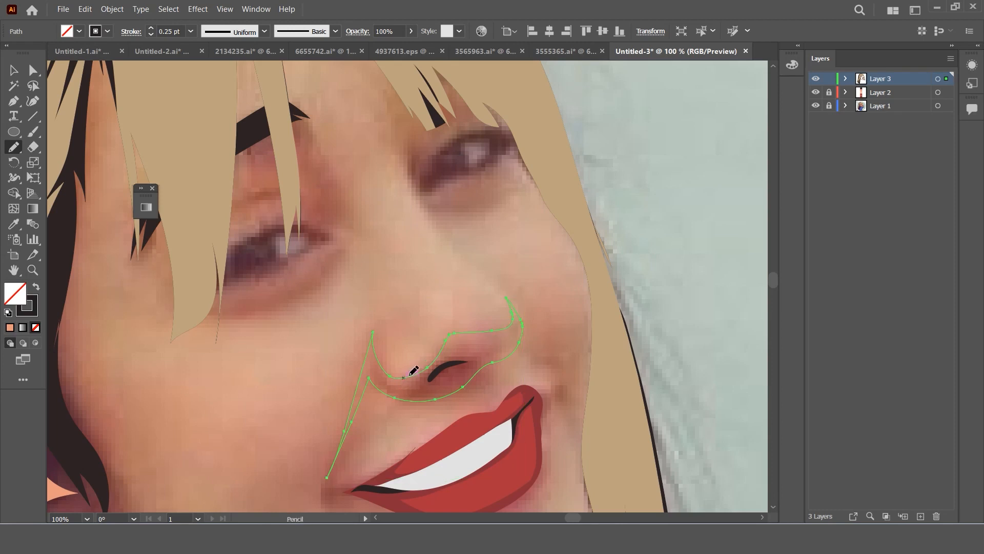
drag(379, 344, 376, 334)
drag(550, 347, 532, 331)
scroll(502, 307, down, 3)
scroll(521, 297, up, 1)
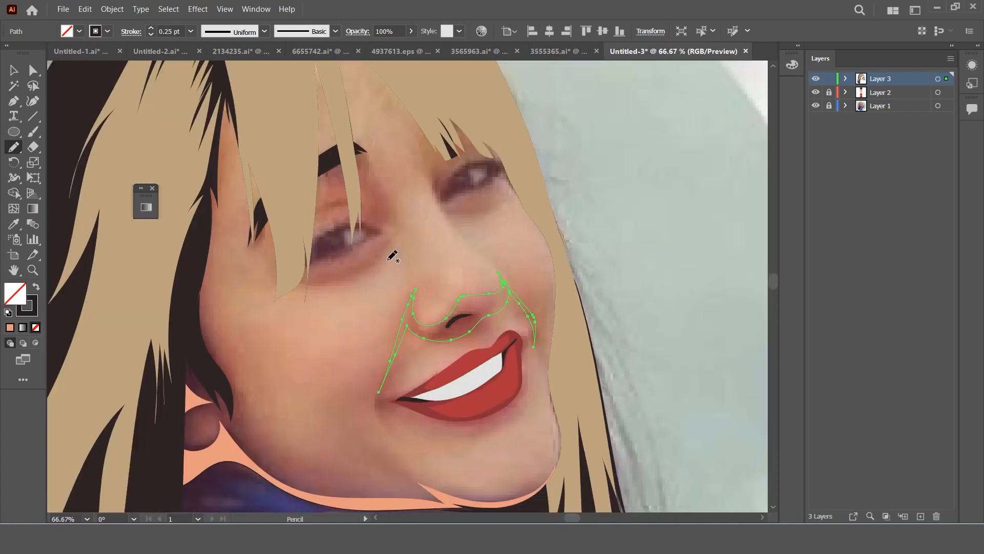
Step: Fill the nose shadow with the jaw shadow's peach using the Eyedropper, send it to the back, and deselect it
click(18, 225)
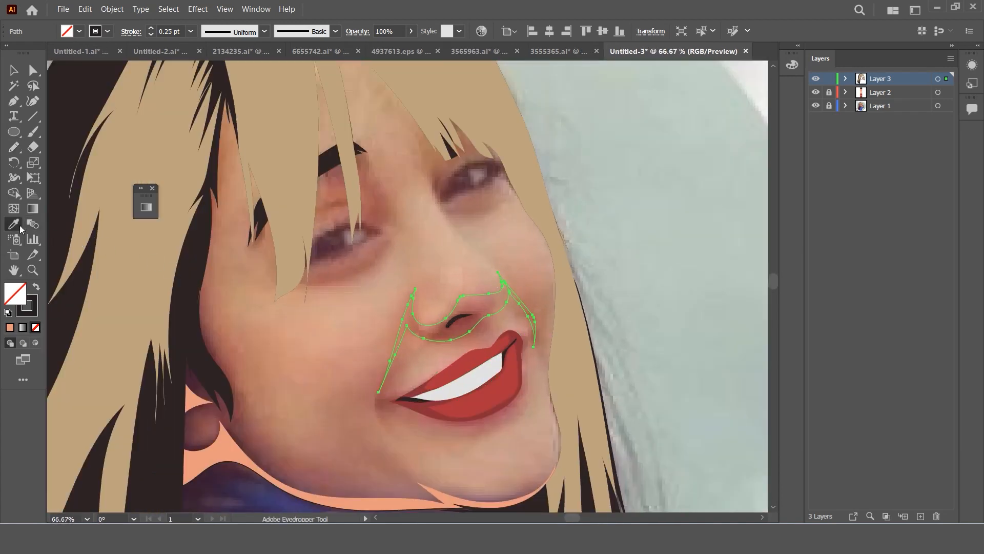
click(250, 454)
right_click(514, 174)
mouse_move(592, 463)
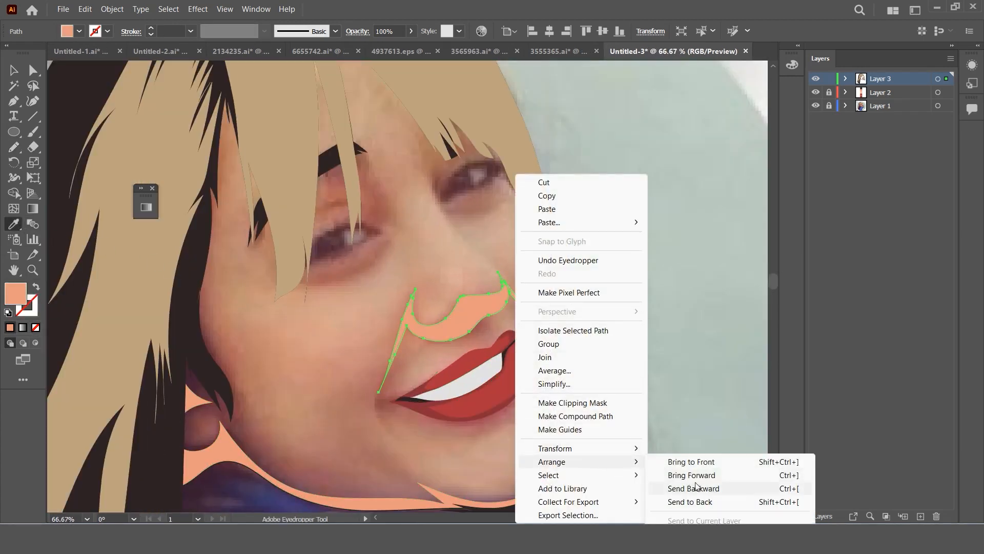
click(667, 502)
click(13, 71)
click(358, 303)
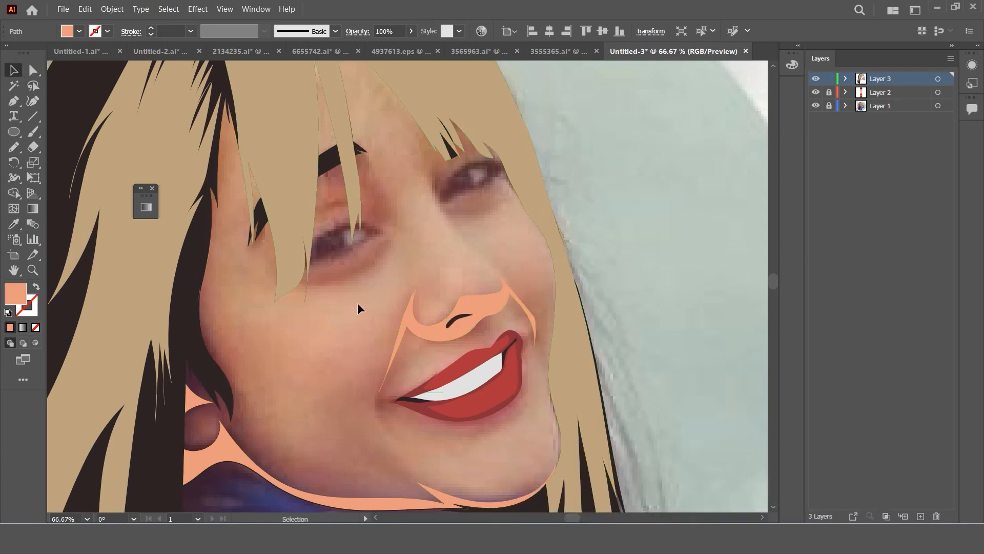
Step: Refine the edge of the peach nose shadow beside the nostril with the Pencil tool
scroll(577, 306, down, 2)
scroll(506, 318, up, 5)
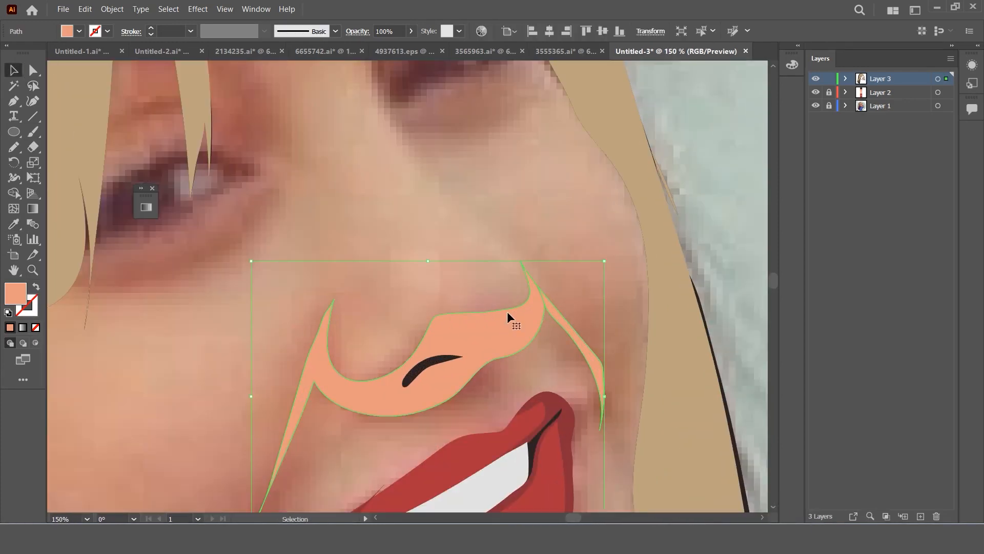
scroll(454, 277, down, 2)
scroll(461, 286, up, 2)
click(475, 348)
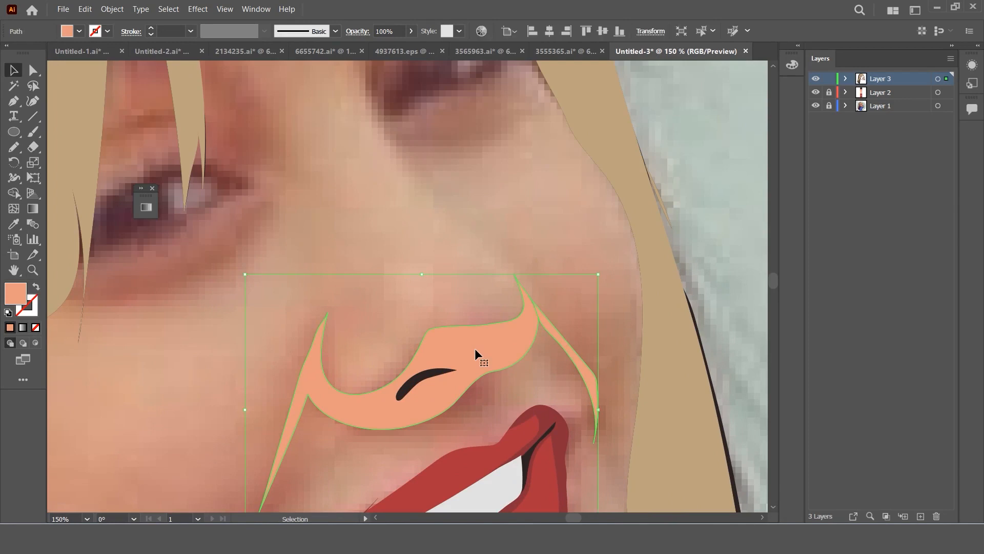
key(n)
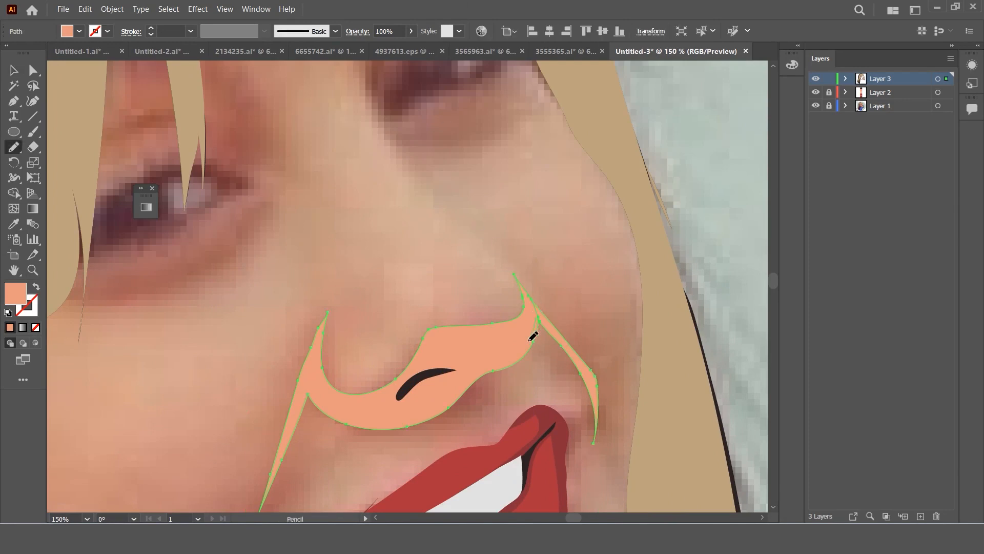
mouse_move(482, 373)
mouse_down()
mouse_move(453, 406)
mouse_move(425, 342)
mouse_up()
scroll(540, 278, down, 1)
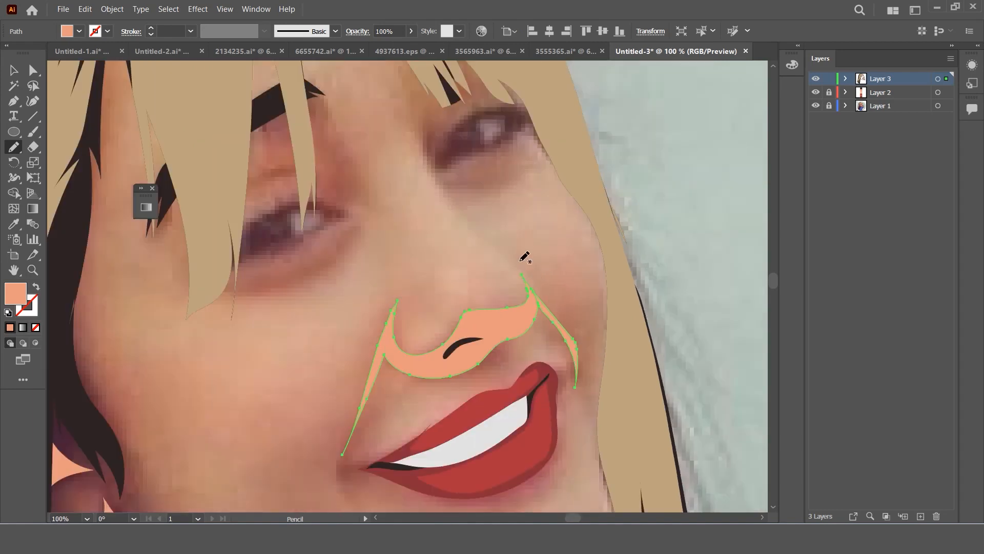
Step: Trace an arched shadow shape between the near eyebrow and the upper eyelid with the Pencil tool
scroll(524, 257, up, 6)
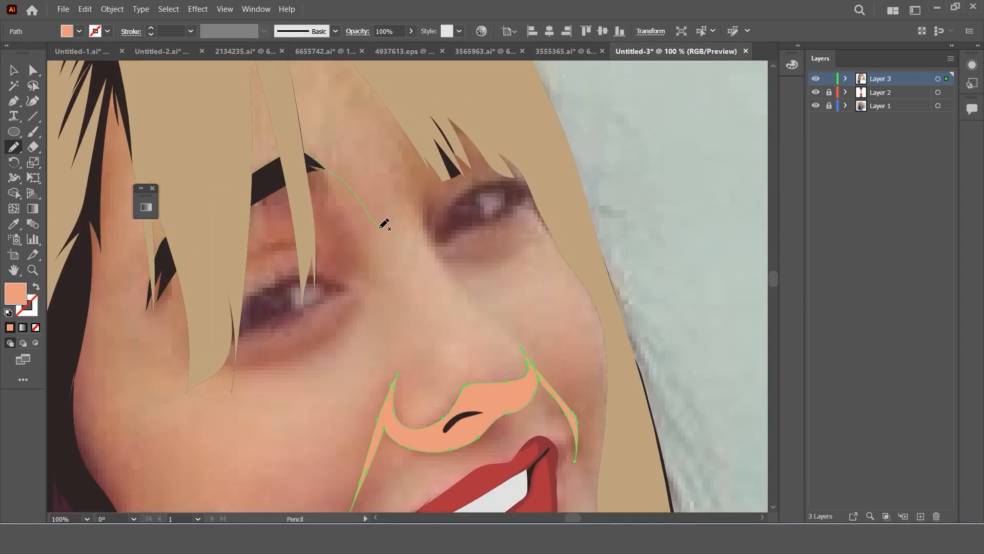
drag(380, 227, 382, 231)
key(ctrl+z)
mouse_move(311, 164)
mouse_down()
mouse_move(374, 240)
mouse_move(321, 218)
mouse_move(282, 216)
mouse_up()
drag(283, 168, 310, 164)
key(ctrl+minus)
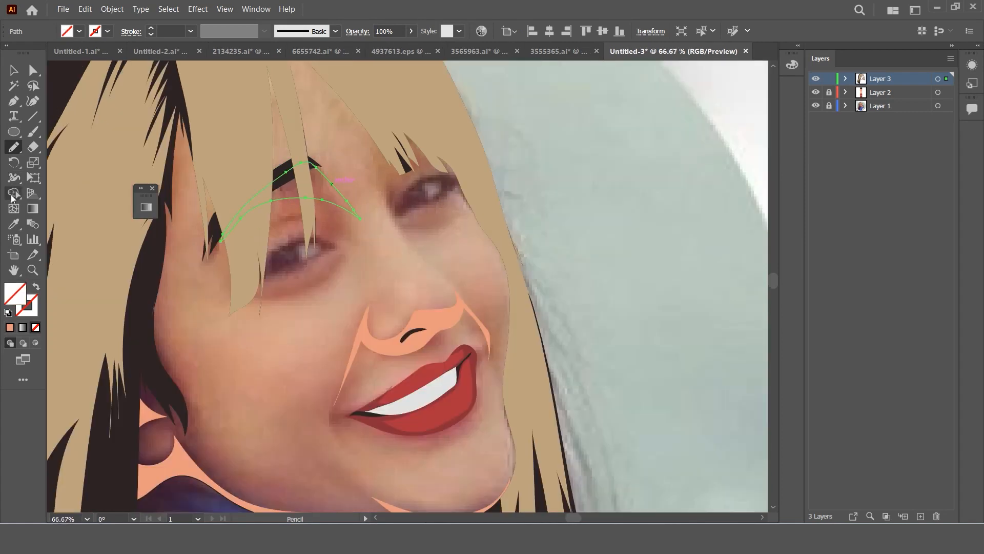
Step: Fill the eyebrow shadow with the nose shadow's peach using the Eyedropper, send it to the back, and deselect it
key(i)
click(398, 336)
right_click(353, 234)
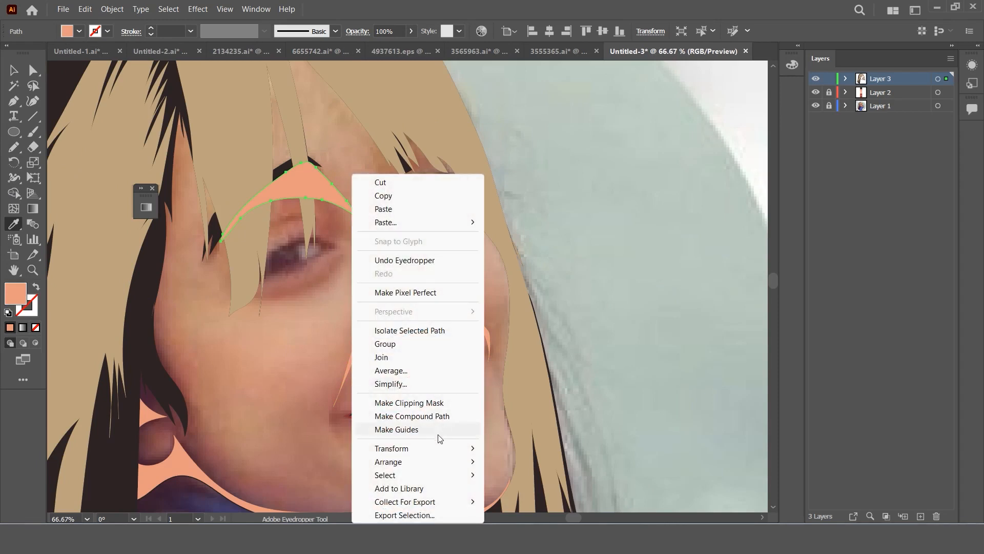
mouse_move(439, 464)
click(569, 507)
click(15, 68)
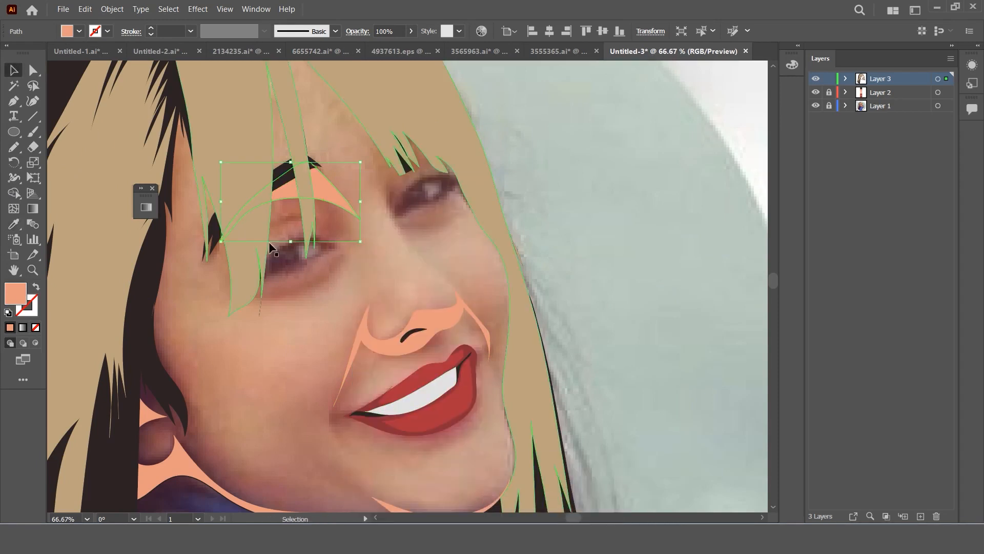
click(408, 189)
Step: Trace a shadow shape around the inner corner and top of the far eye, extending under the bangs, with the Pencil tool
scroll(417, 164, up, 1)
key(n)
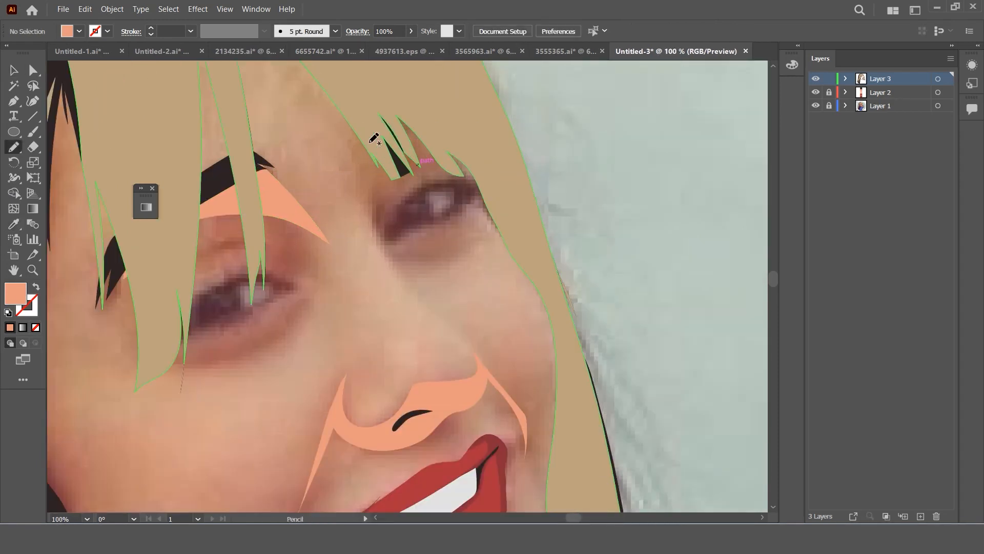
mouse_move(364, 127)
mouse_down()
mouse_move(367, 185)
mouse_move(387, 252)
mouse_move(365, 215)
mouse_move(382, 266)
mouse_move(362, 197)
mouse_move(387, 257)
mouse_move(398, 171)
mouse_up()
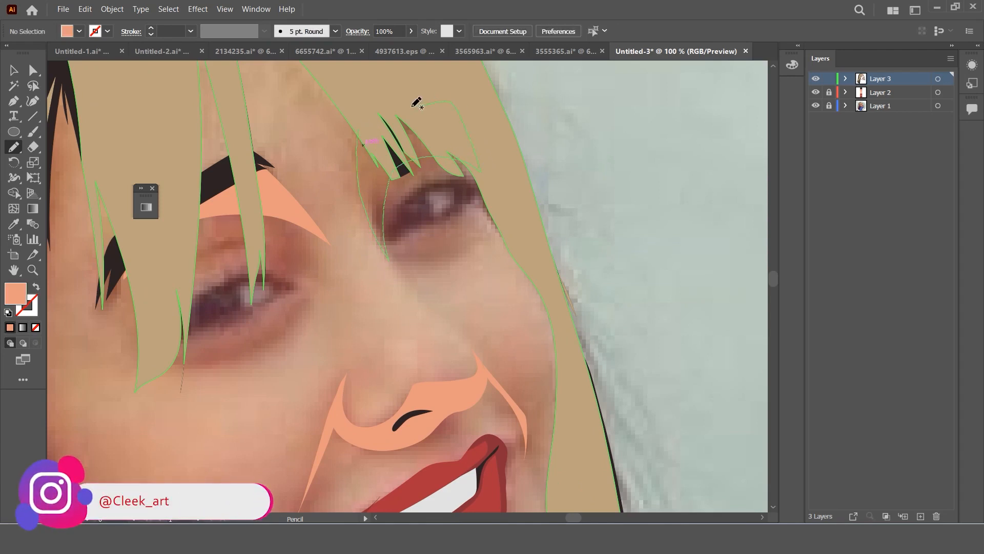
drag(417, 103, 367, 116)
scroll(359, 126, down, 1)
Step: Fill the far eye's shadow with the eyebrow shadow's peach using the Eyedropper, send it to the back, and deselect it
key(i)
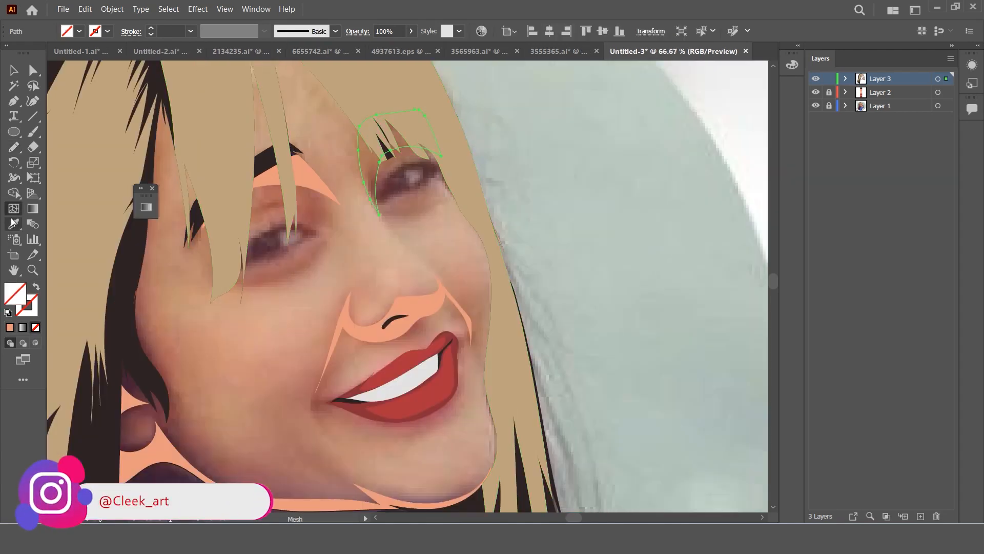
click(316, 180)
right_click(363, 152)
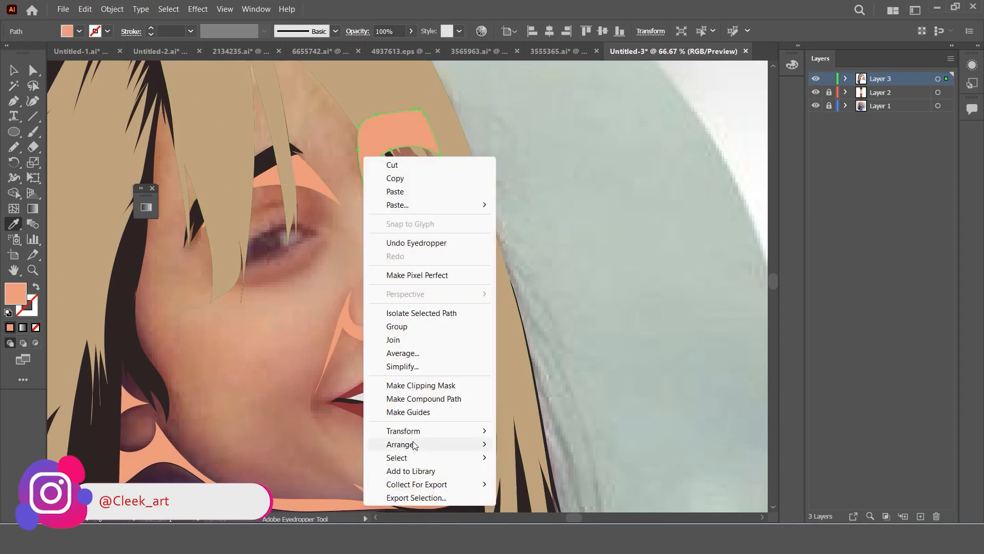
mouse_move(405, 442)
click(539, 484)
click(14, 70)
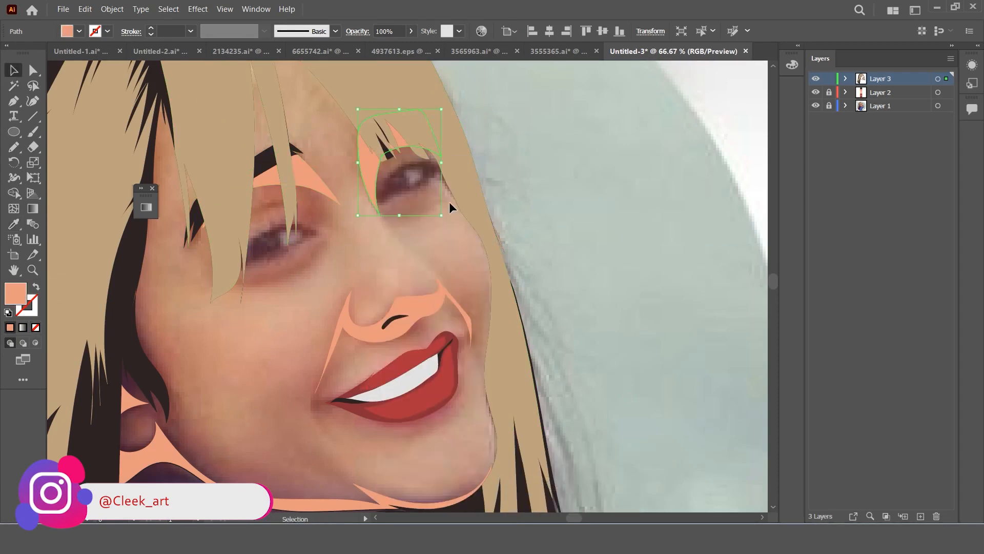
click(479, 163)
Step: Extend the far eye's shadow down along the cheek beside the blonde hair with the Pencil tool
scroll(572, 180, down, 2)
scroll(572, 179, up, 2)
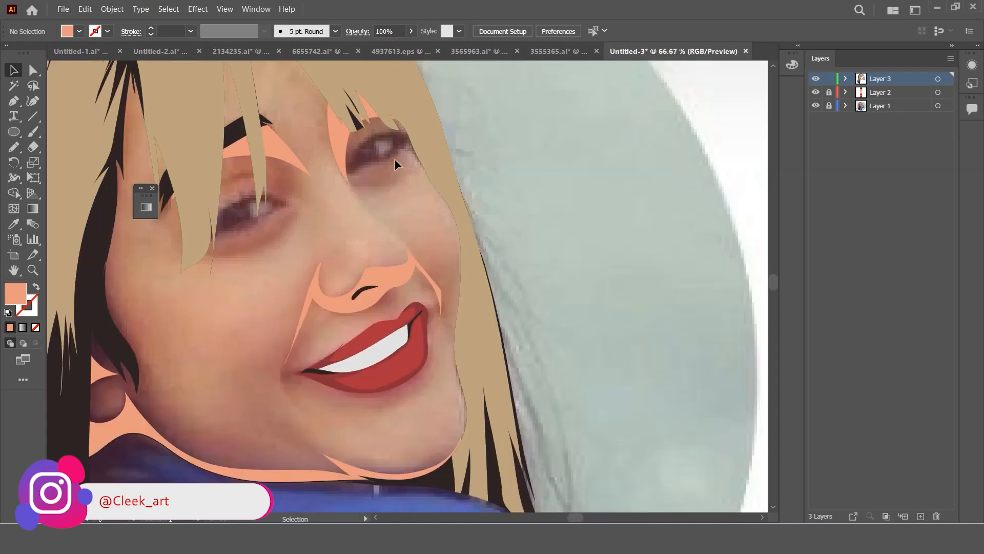
click(370, 112)
key(n)
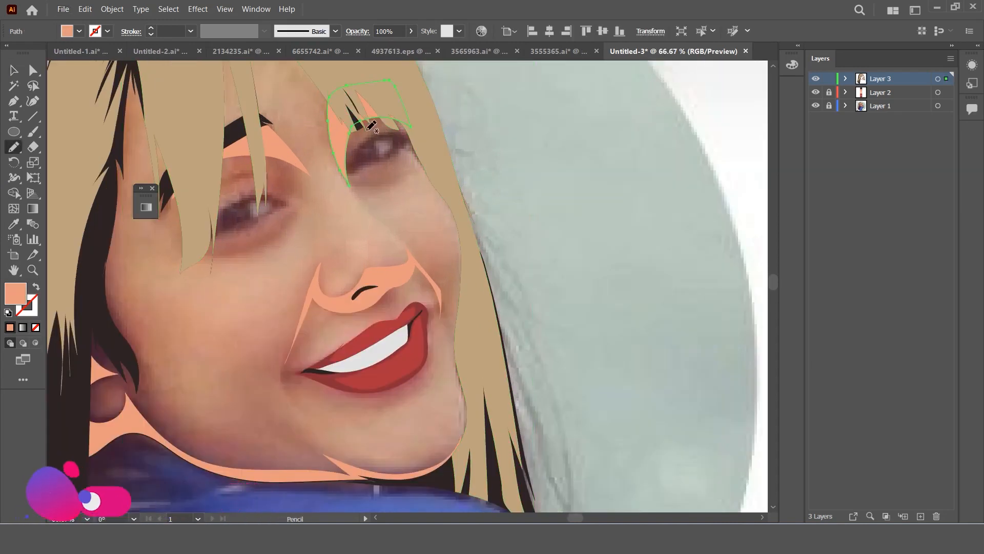
drag(402, 125, 417, 153)
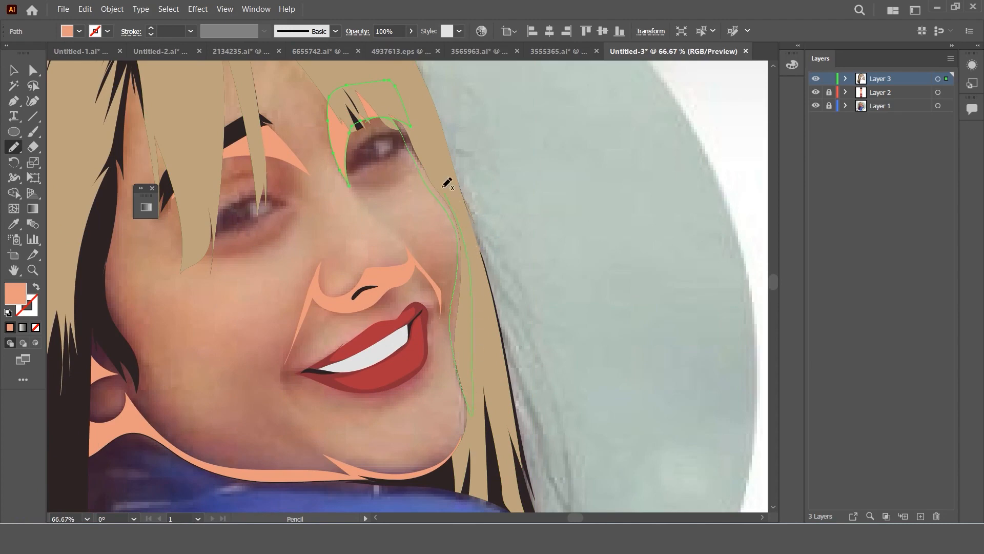
drag(447, 183, 406, 84)
scroll(392, 78, down, 2)
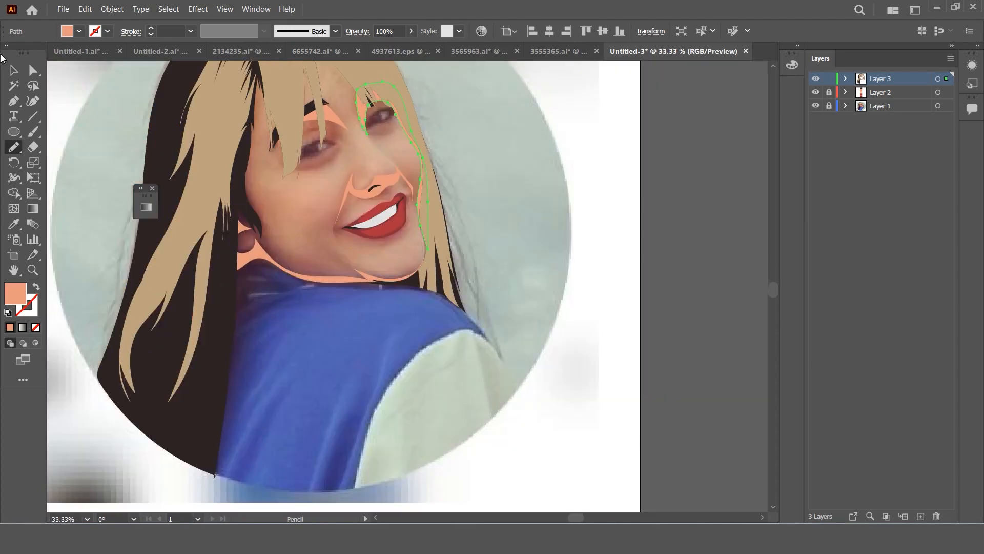
Step: Extend the jaw shadow upward from the ear along the hair edge of the cheek and temple with the Pencil tool
click(14, 70)
scroll(237, 216, up, 1)
scroll(236, 273, up, 1)
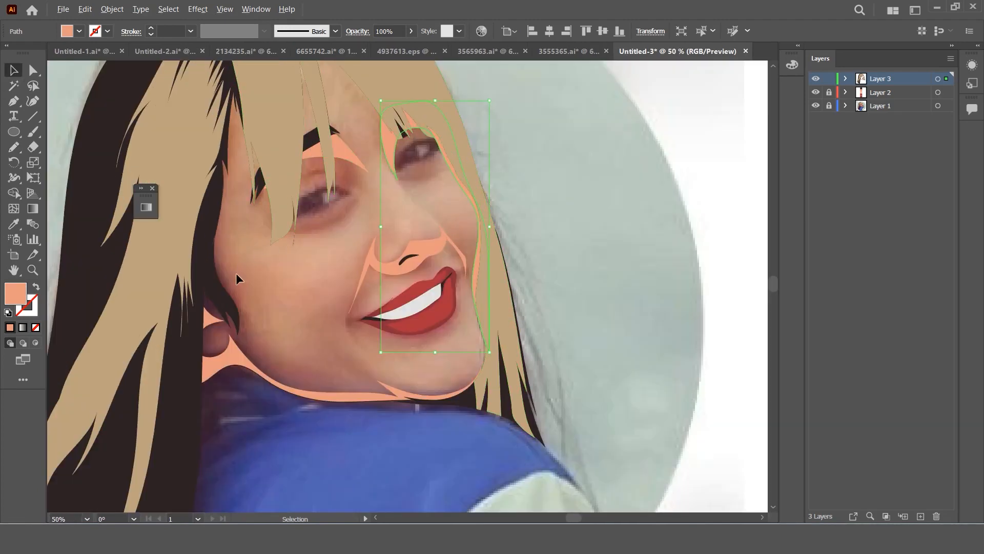
click(217, 312)
scroll(236, 298, up, 1)
key(n)
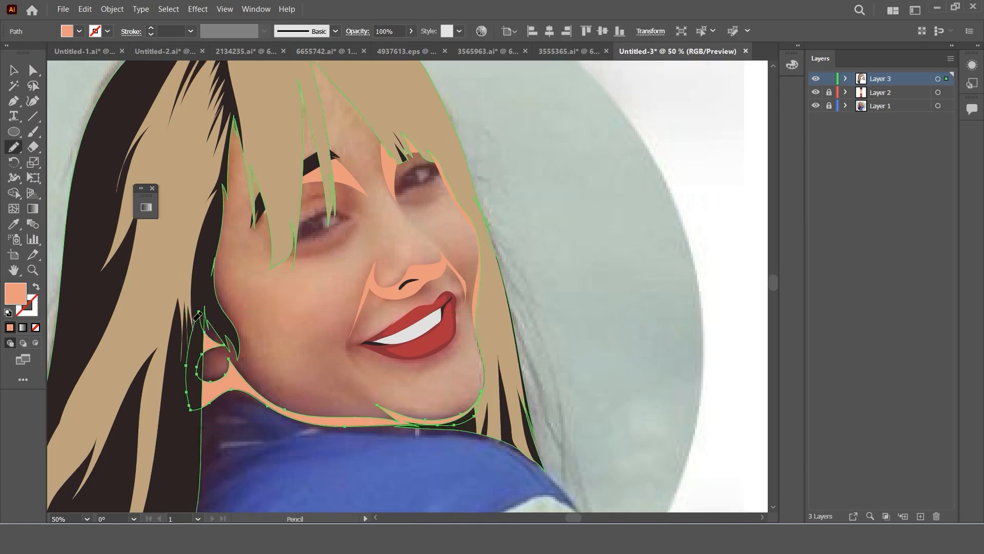
drag(196, 319, 210, 105)
drag(227, 342, 229, 342)
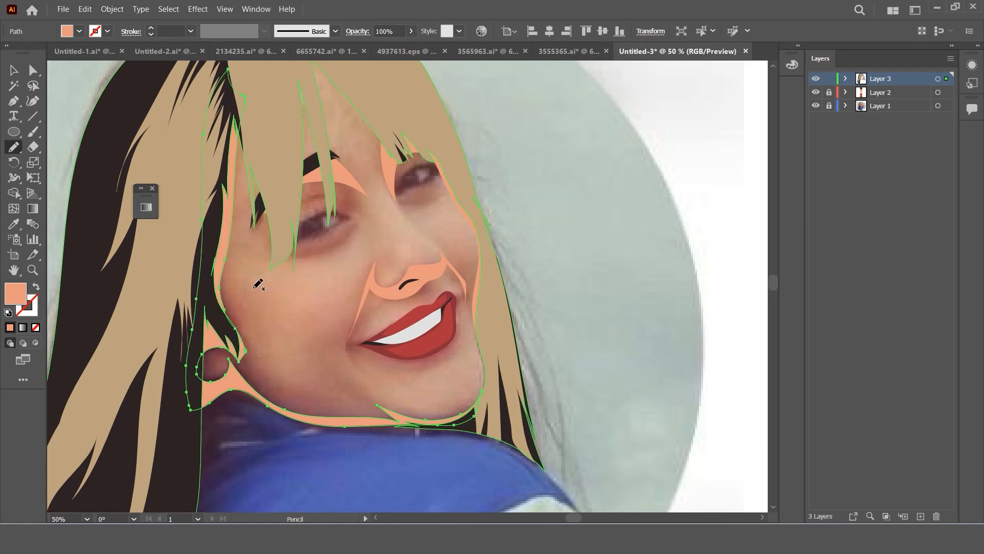
scroll(258, 285, down, 1)
key(v)
click(343, 202)
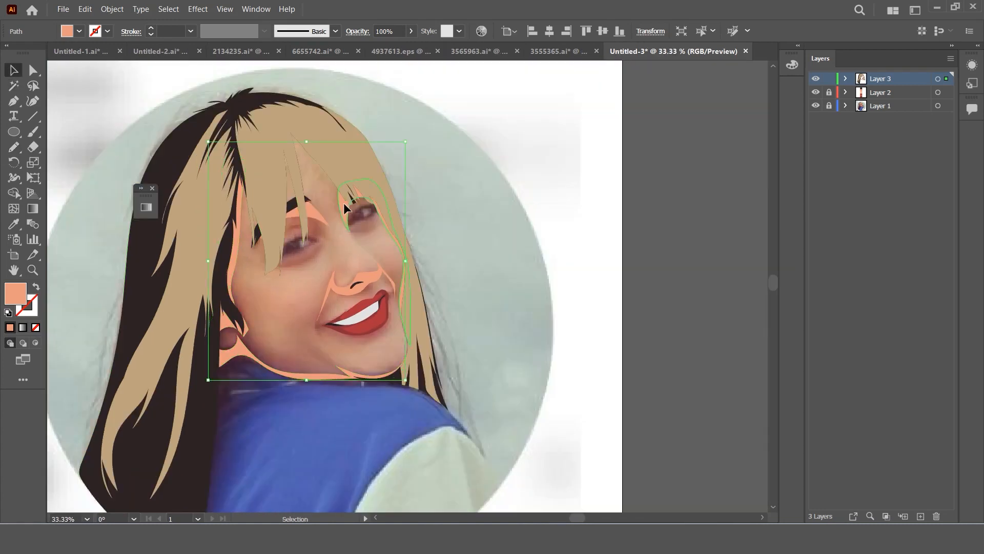
Step: Select the unfilled face outline in Layer 3 and fill it with the light peach palette swatch using the Eyedropper
click(316, 297)
scroll(359, 341, up, 1)
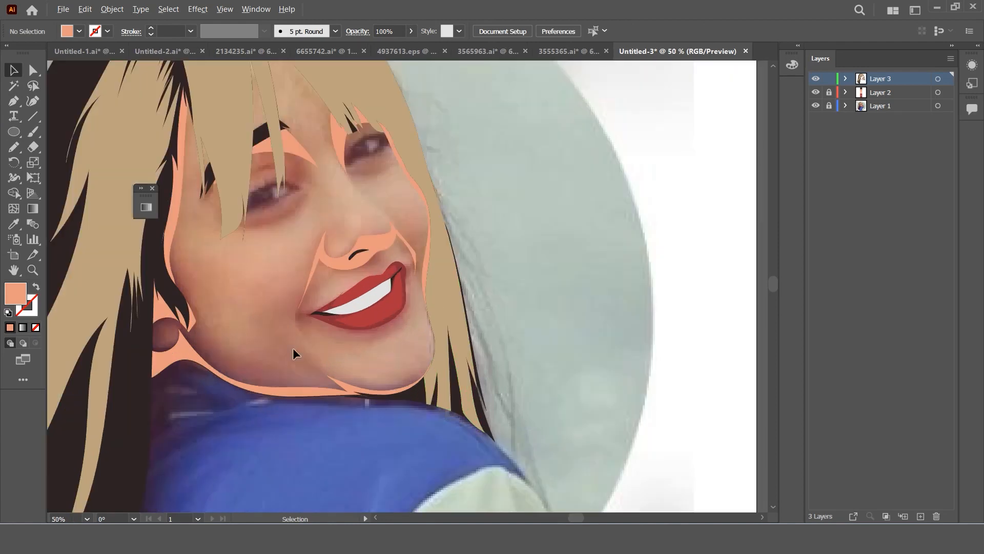
scroll(274, 271, down, 1)
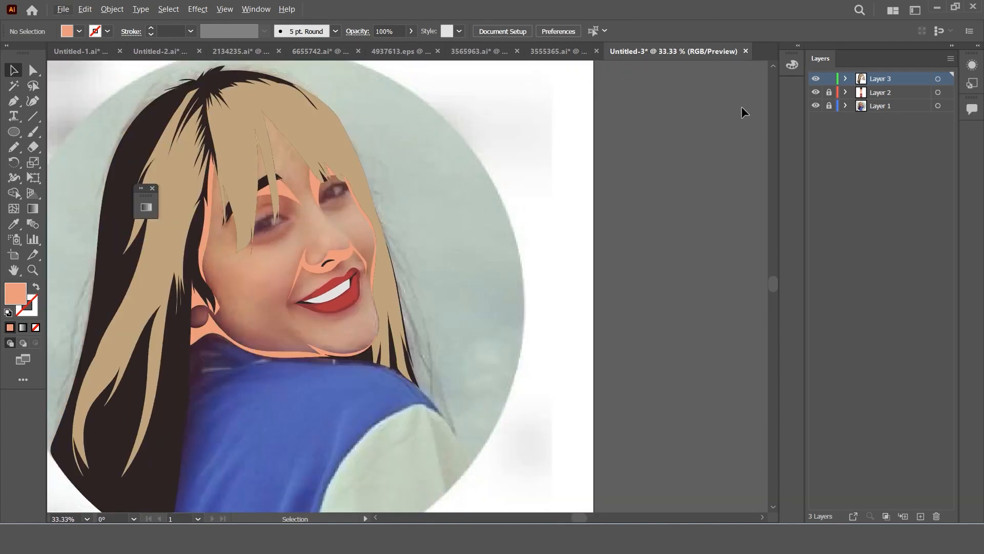
click(846, 79)
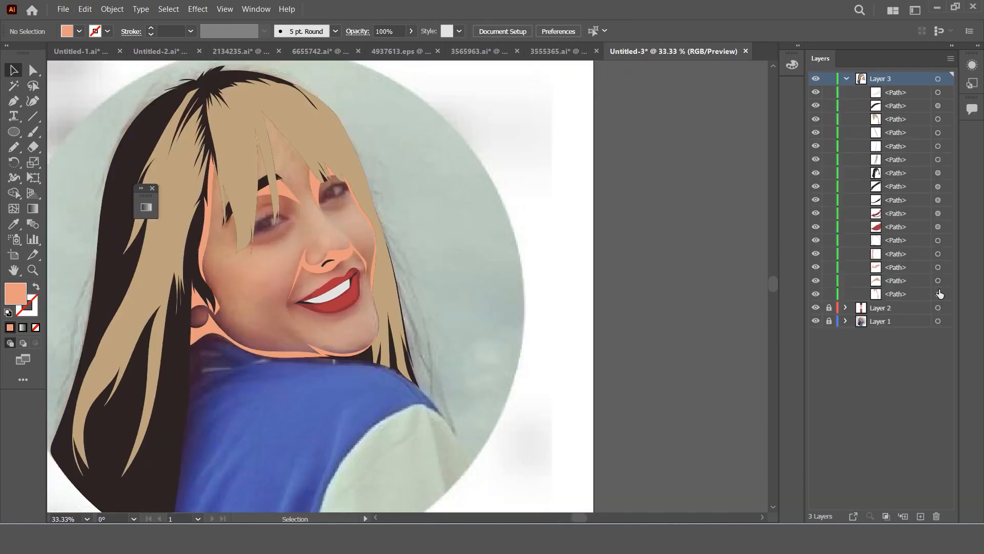
click(939, 294)
click(938, 240)
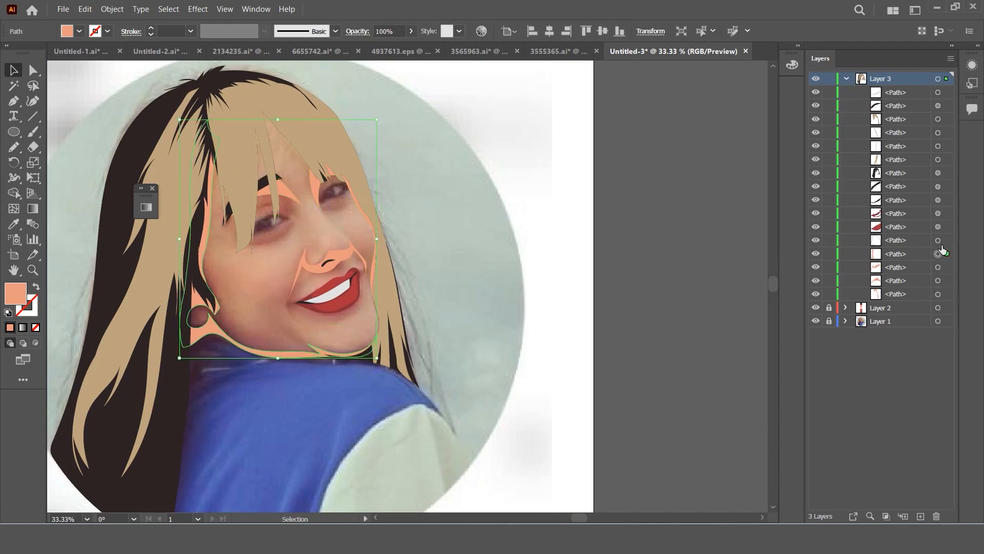
click(14, 225)
key(ctrl+minus)
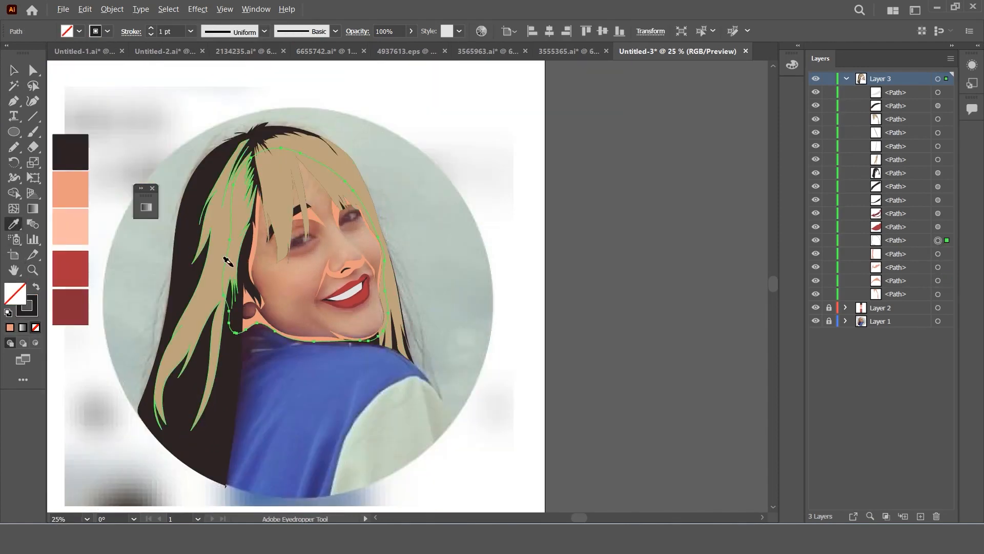
click(80, 231)
Step: Send the light peach face shape to the back of the layer and deselect it
key(ctrl+equal)
key(ctrl+equal)
right_click(338, 214)
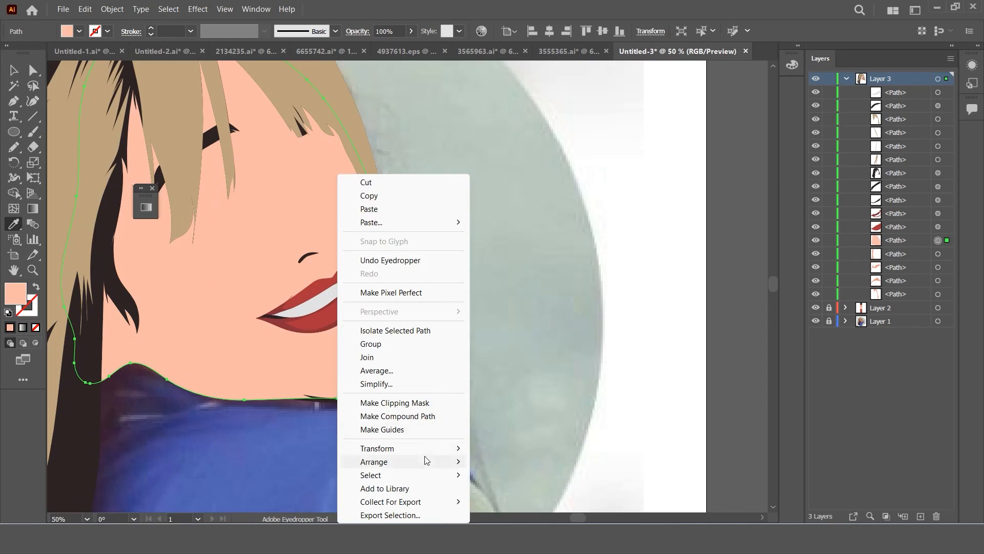
mouse_move(362, 457)
click(513, 501)
key(v)
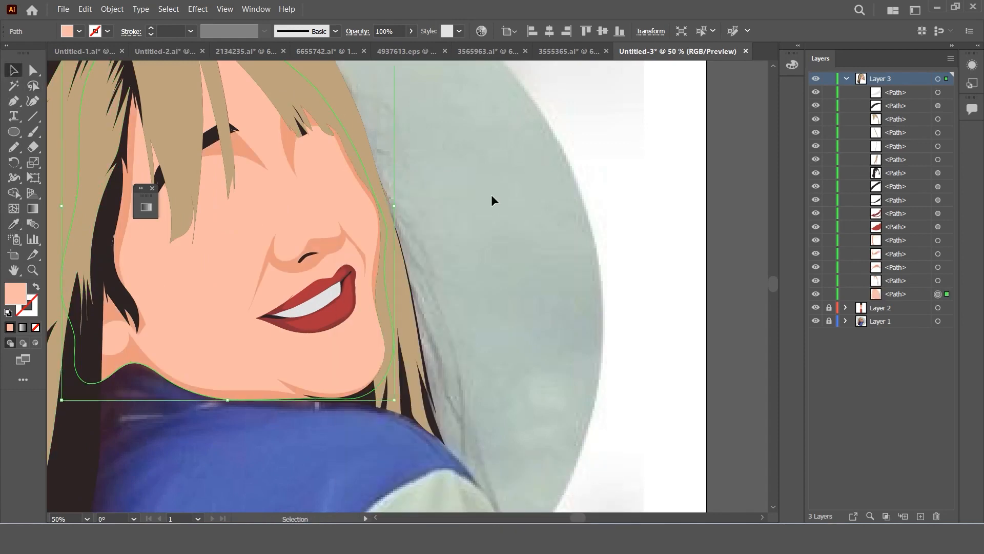
click(563, 189)
Step: Swap the face shape's fill and stroke to expose the reference photo for tracing
key(ctrl+minus)
scroll(444, 192, up, 3)
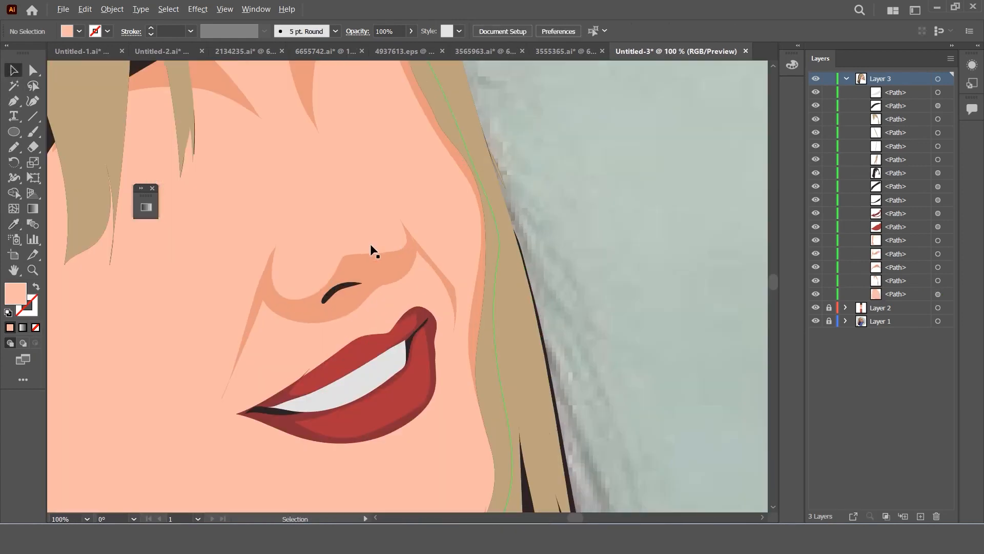
click(373, 252)
key(n)
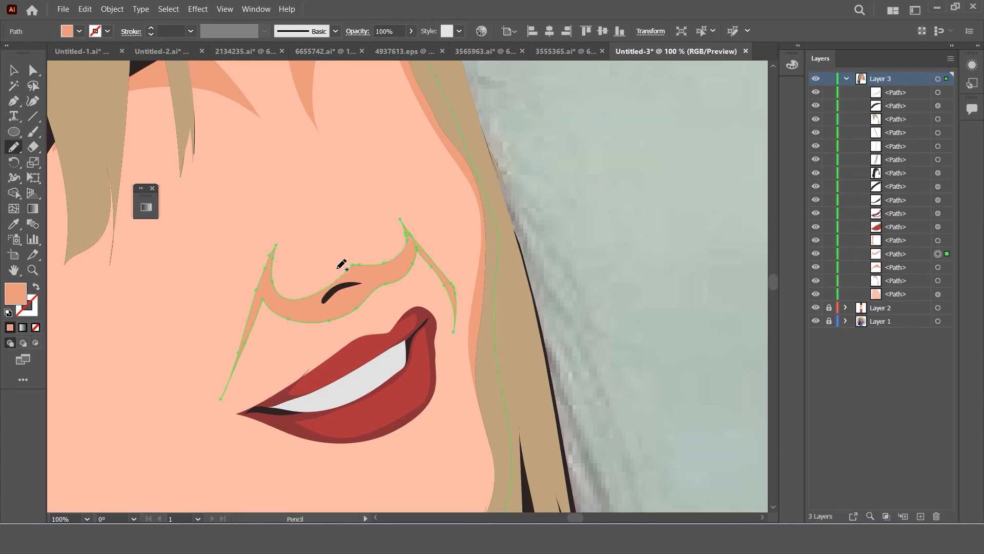
click(14, 70)
click(143, 319)
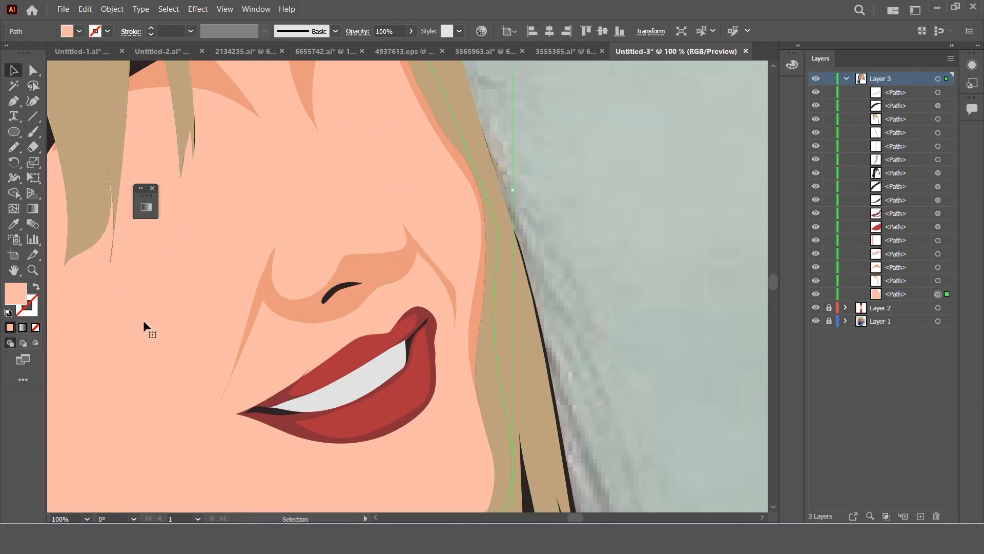
click(37, 287)
Step: Swap the nose shadow's fill and stroke, then cut off its far smile line and extend its lower edge toward the upper lip with the Pencil tool
click(370, 270)
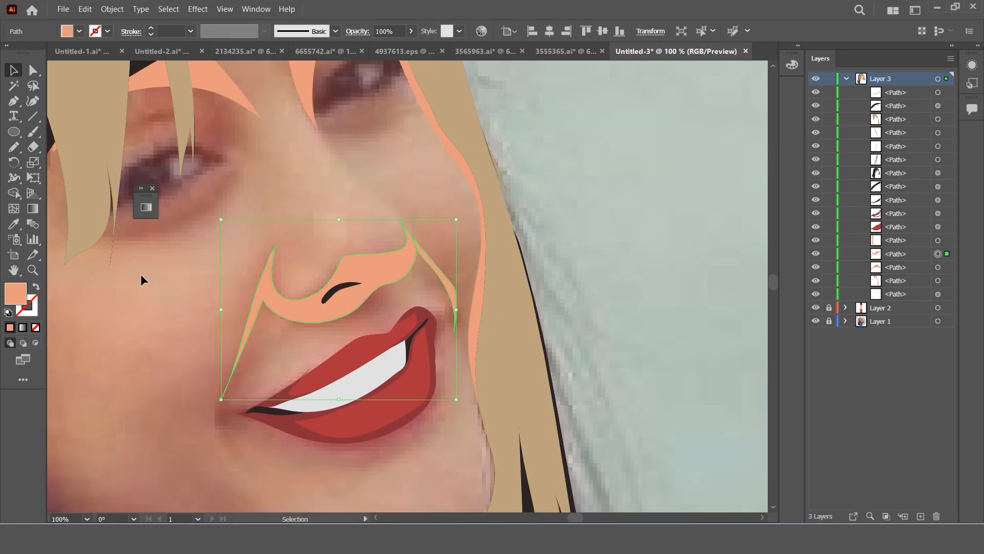
click(36, 289)
key(n)
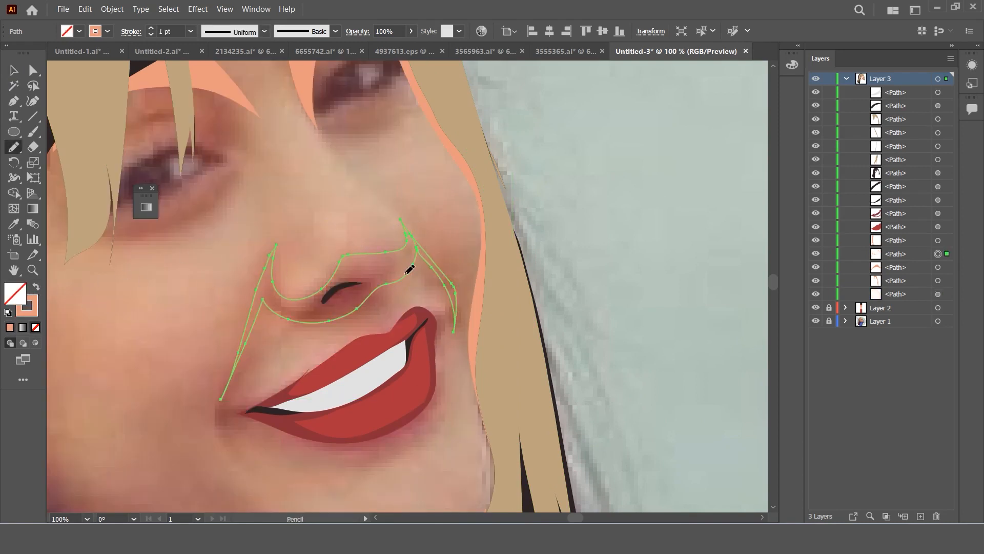
drag(406, 274, 409, 233)
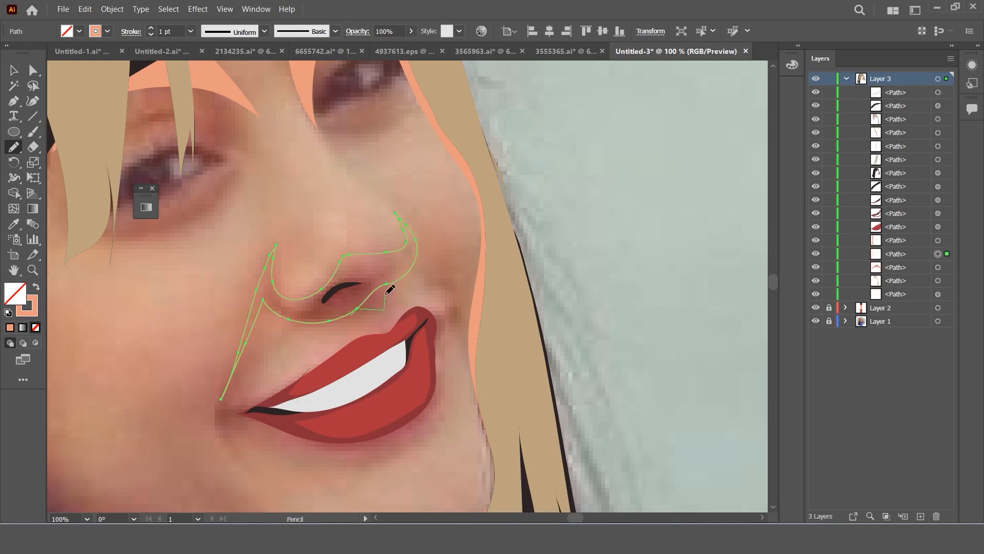
drag(389, 290, 391, 286)
mouse_move(380, 315)
mouse_down()
mouse_move(343, 317)
mouse_move(383, 310)
mouse_move(397, 283)
mouse_up()
key(ctrl+z)
mouse_move(377, 317)
mouse_down()
mouse_move(344, 318)
mouse_move(390, 314)
mouse_up()
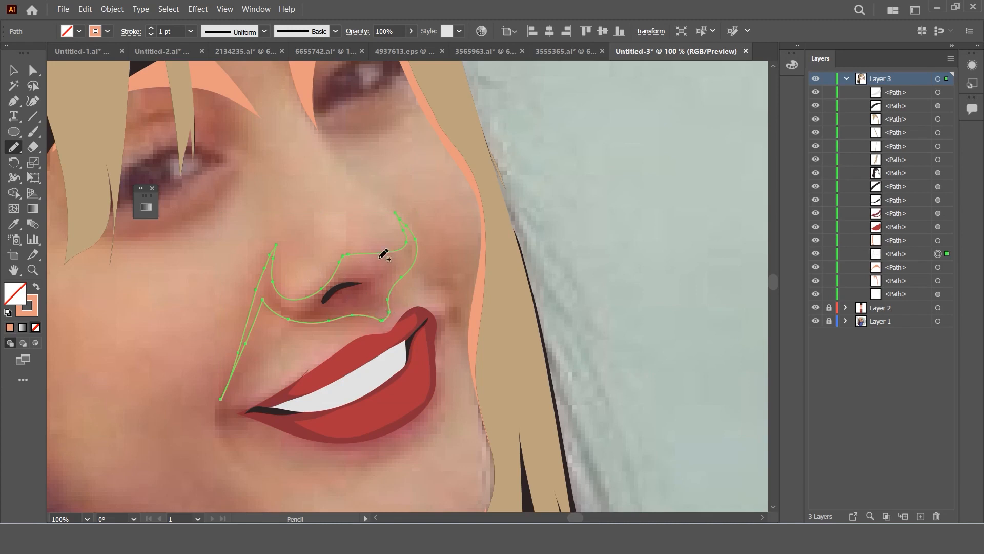
Step: Redraw the nose shadow's underside and far edge around the nose tip with the Pencil tool, tapering it up along the bridge
drag(427, 240, 413, 222)
drag(321, 290, 319, 293)
drag(399, 207, 416, 259)
key(ctrl+z)
drag(402, 220, 405, 279)
key(ctrl+z)
drag(398, 215, 409, 247)
key(ctrl+z)
drag(394, 211, 404, 227)
key(ctrl+z)
mouse_move(381, 191)
mouse_down()
mouse_move(405, 227)
mouse_move(392, 218)
mouse_move(400, 217)
mouse_move(395, 281)
mouse_up()
key(ctrl+z)
key(ctrl+z)
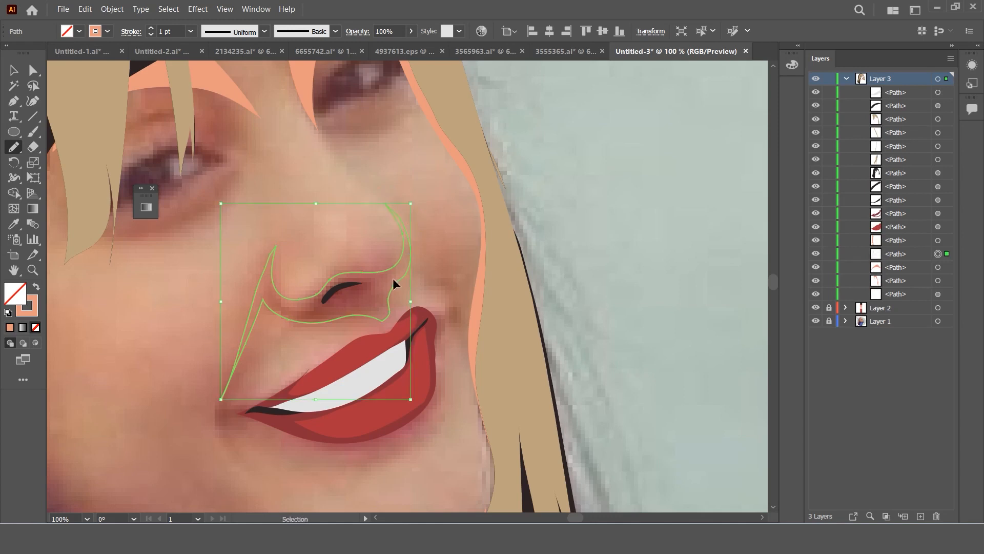
drag(401, 234, 379, 270)
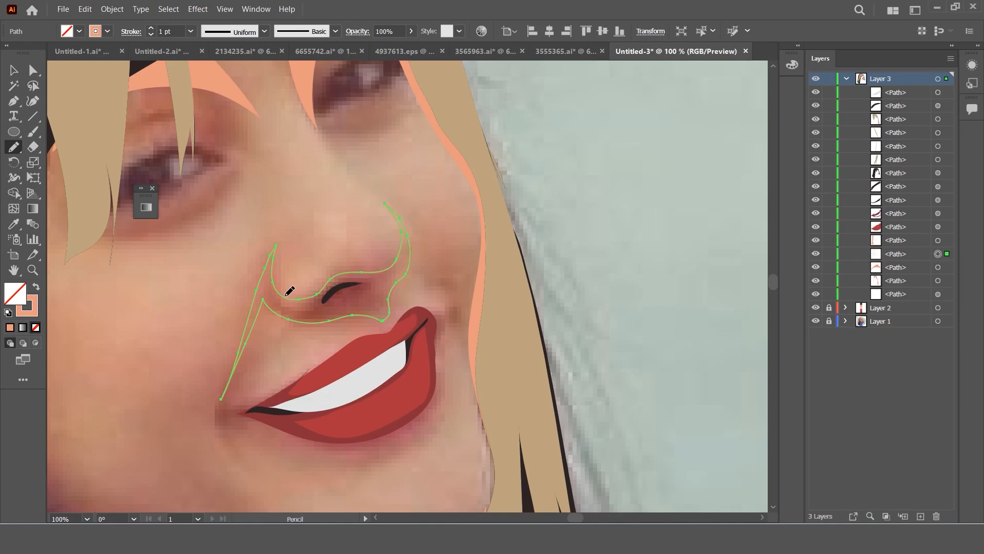
Step: Extend the nose shadow's near smile line down around the mouth corner and narrow its join below the nostril with the Pencil tool
mouse_move(289, 291)
mouse_down()
mouse_move(275, 246)
mouse_move(215, 405)
mouse_move(230, 445)
mouse_move(246, 351)
mouse_move(231, 380)
mouse_move(232, 434)
mouse_move(229, 360)
mouse_up()
key(ctrl+z)
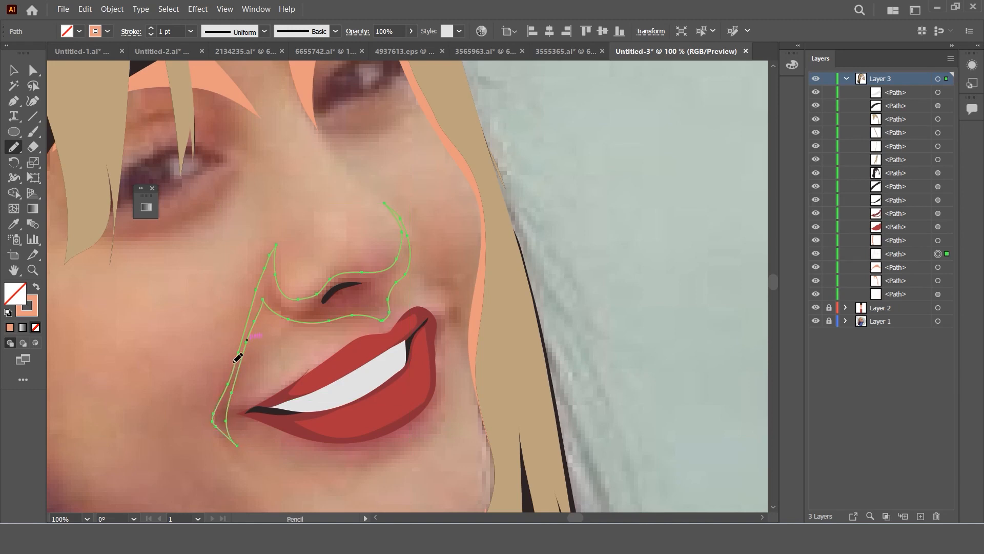
drag(232, 394, 252, 337)
key(ctrl)
mouse_move(294, 321)
mouse_down()
mouse_move(269, 280)
mouse_move(262, 313)
mouse_move(270, 284)
mouse_move(286, 315)
mouse_move(249, 348)
mouse_move(240, 398)
mouse_up()
key(ctrl+z)
key(ctrl+z)
mouse_move(259, 311)
mouse_down()
mouse_move(229, 388)
mouse_move(226, 425)
mouse_move(240, 445)
mouse_move(220, 427)
mouse_move(217, 401)
mouse_move(245, 327)
mouse_move(222, 393)
mouse_up()
key(ctrl+z)
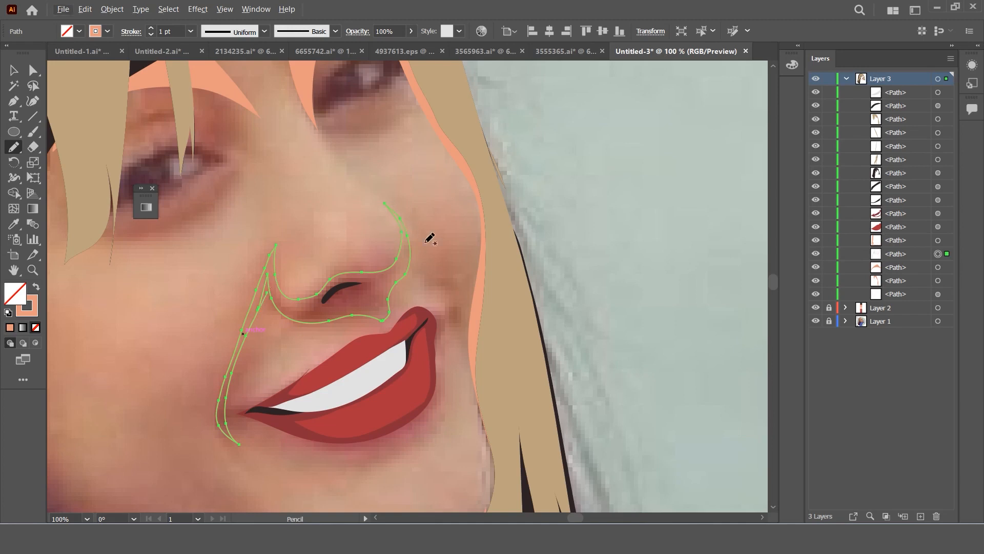
Step: Swap the nose shadow's stroke colour back to a solid peach fill and deselect the shape
scroll(456, 244, up, 1)
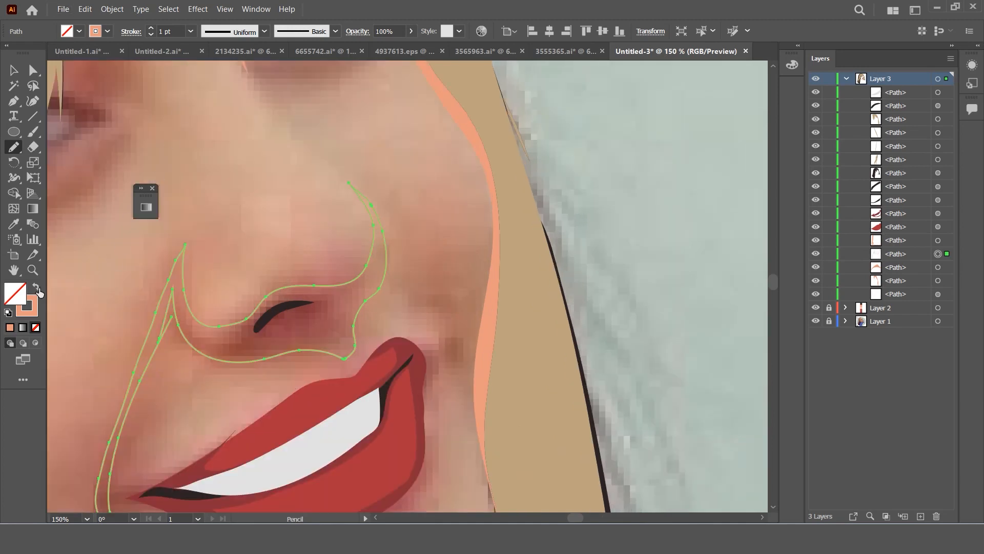
click(38, 289)
mouse_move(379, 218)
mouse_down()
mouse_move(446, 291)
mouse_move(459, 358)
mouse_move(449, 317)
mouse_move(408, 278)
mouse_move(449, 334)
mouse_move(385, 233)
mouse_up()
key(ctrl+z)
key(ctrl+z)
click(14, 71)
click(398, 174)
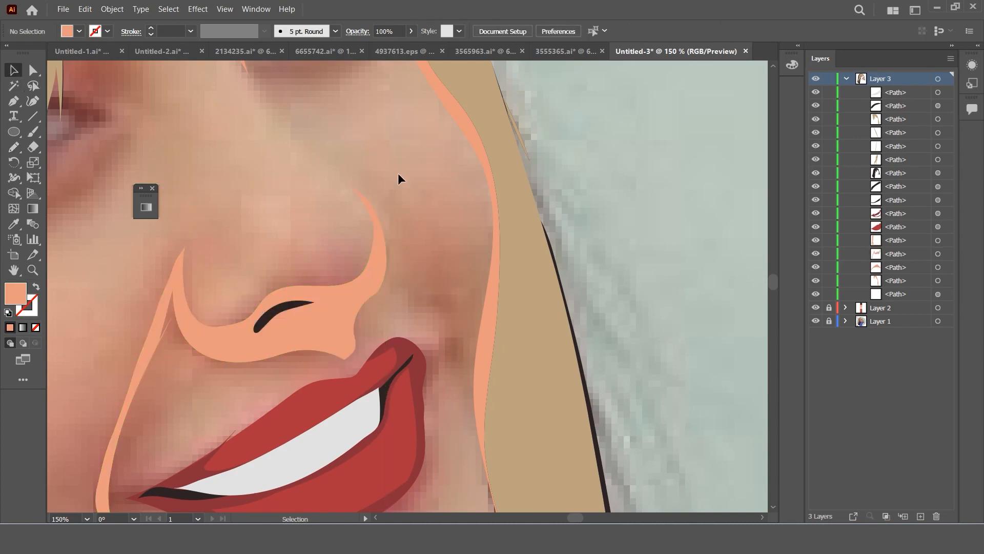
Step: Trace a separate curved smile line on the far cheek with the Pencil tool and fill it with the nose shadow's peach
key(n)
mouse_move(377, 221)
mouse_down()
mouse_move(457, 297)
mouse_move(447, 314)
mouse_move(394, 265)
mouse_move(384, 220)
mouse_up()
key(i)
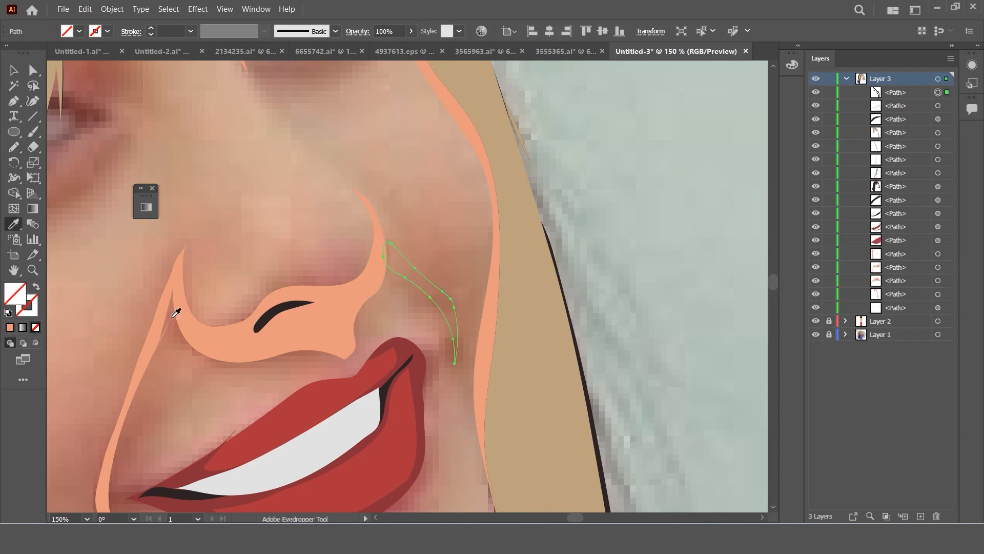
click(293, 331)
scroll(305, 310, down, 1)
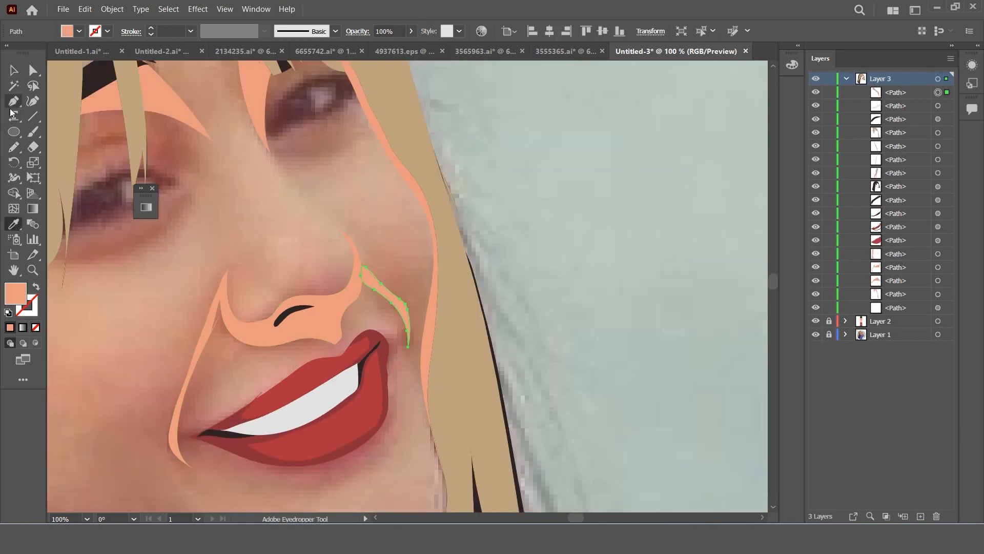
Step: Stretch the upper end of the far smile line until it overlaps the nose shadow, then deselect it
click(13, 71)
click(367, 261)
scroll(368, 262, up, 1)
scroll(381, 289, up, 2)
click(371, 285)
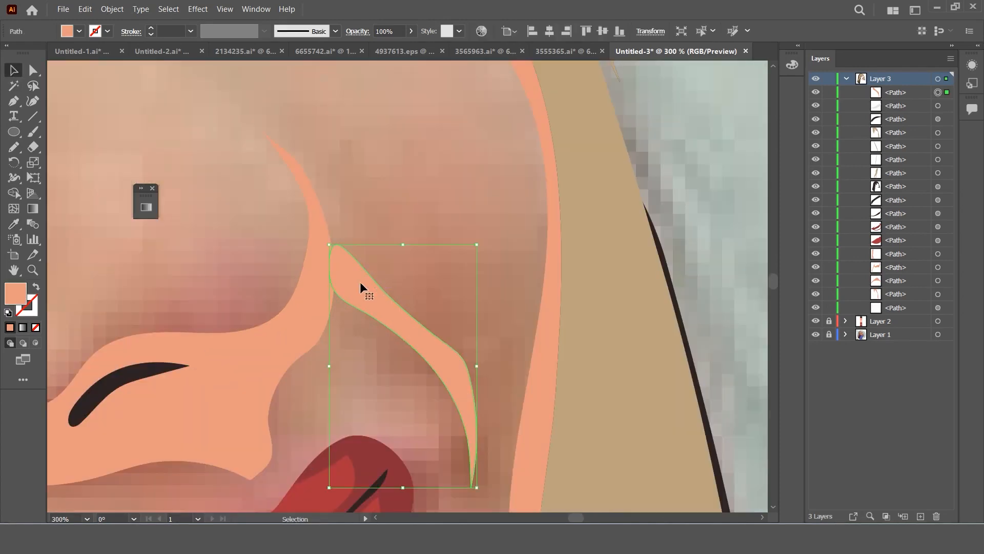
drag(330, 247, 318, 238)
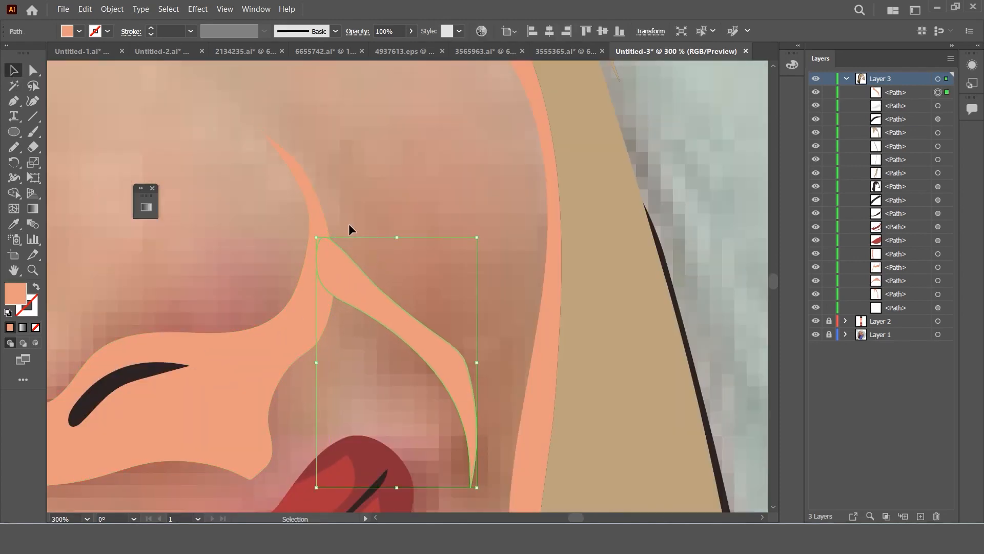
click(370, 230)
Step: Redraw the inner edge of the near smile line up to its join with the nose shadow using the Pencil tool
scroll(437, 261, down, 5)
scroll(399, 269, up, 1)
scroll(314, 325, up, 1)
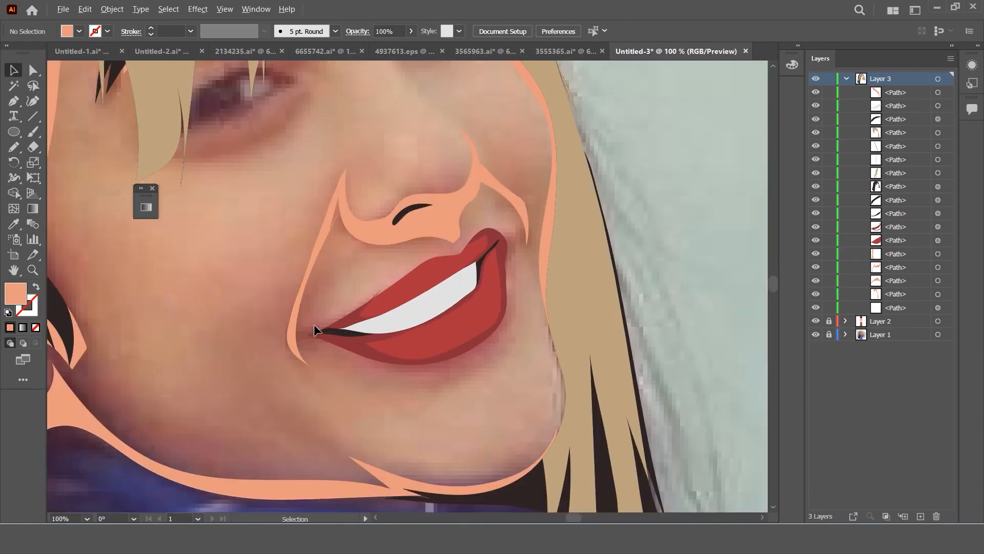
scroll(310, 270, up, 1)
click(310, 270)
key(n)
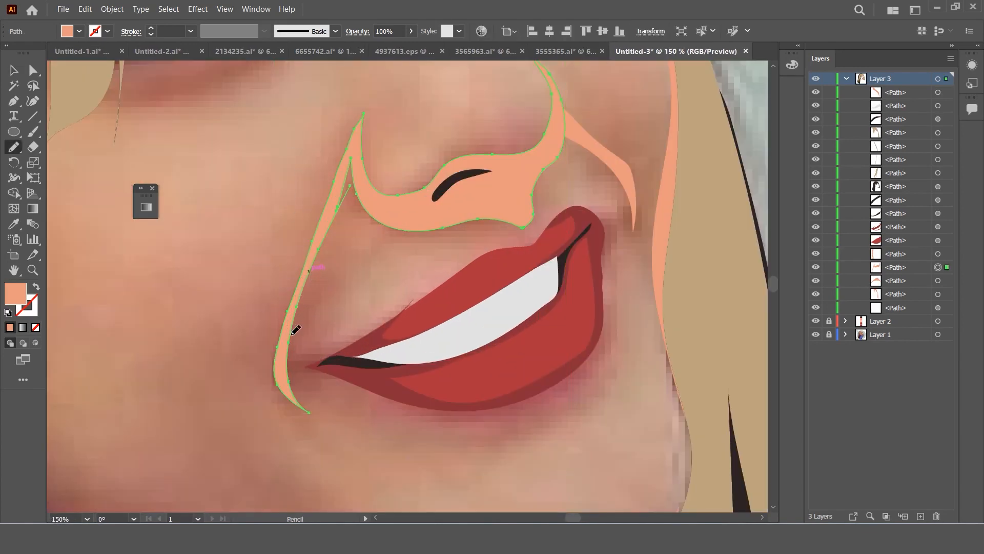
mouse_move(313, 264)
mouse_down()
mouse_move(351, 184)
mouse_move(356, 204)
mouse_move(318, 261)
mouse_move(347, 188)
mouse_move(367, 204)
mouse_move(327, 245)
mouse_move(293, 322)
mouse_up()
key(ctrl+z)
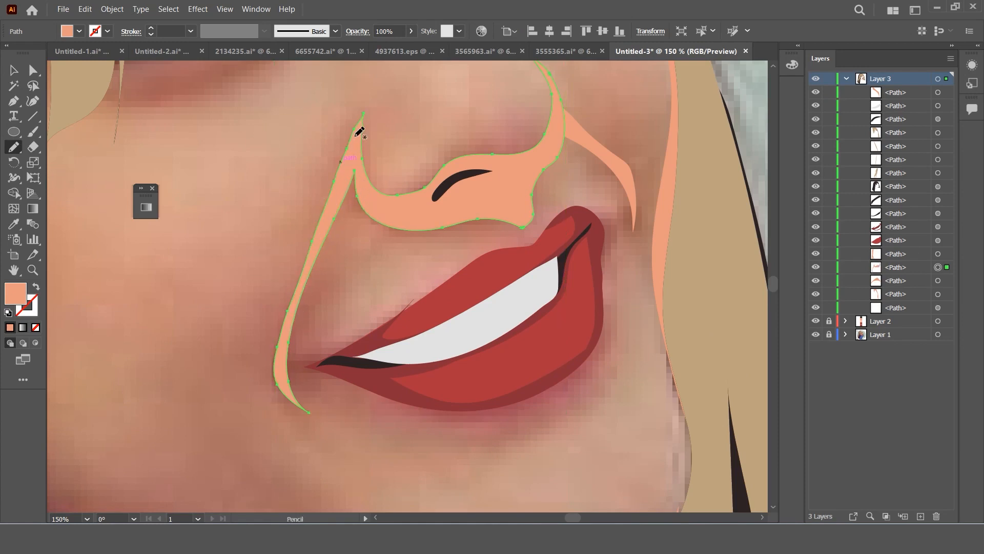
Step: Extend the near smile line's top into a curved hook around the nostril wing and smooth its outer edge with the Pencil tool
key(ctrl+z)
mouse_move(373, 113)
mouse_down()
mouse_move(362, 152)
mouse_move(382, 106)
mouse_move(353, 145)
mouse_move(394, 102)
mouse_up()
key(ctrl+z)
drag(364, 164, 353, 172)
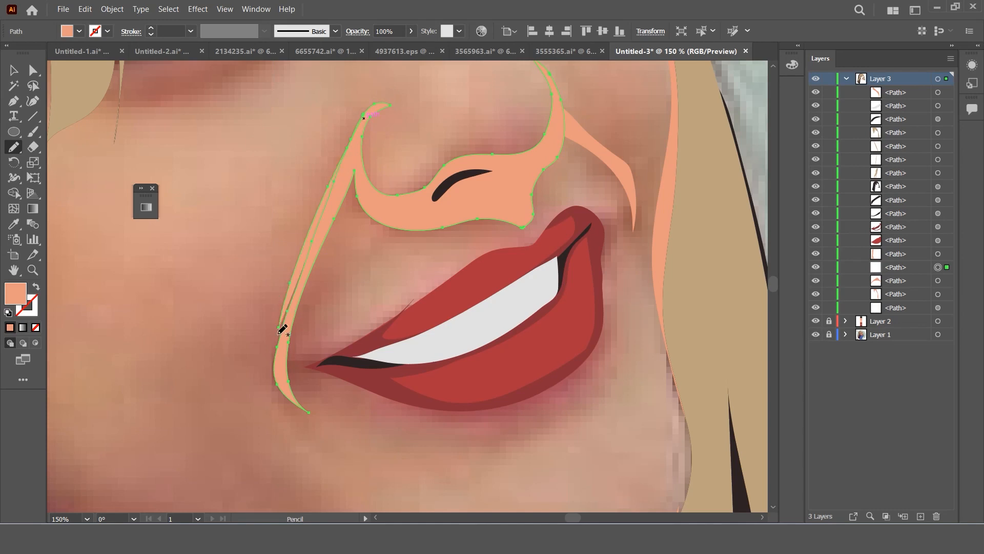
drag(281, 334, 334, 174)
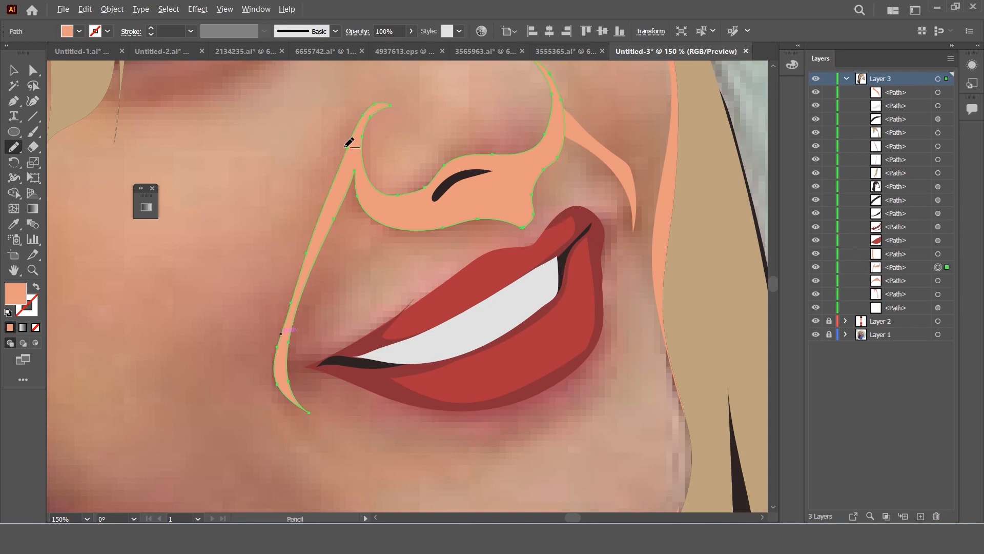
Step: Trace a crescent shadow shape under the far side of the lower lip with the Pencil tool
scroll(345, 148, down, 2)
click(18, 67)
scroll(439, 196, up, 2)
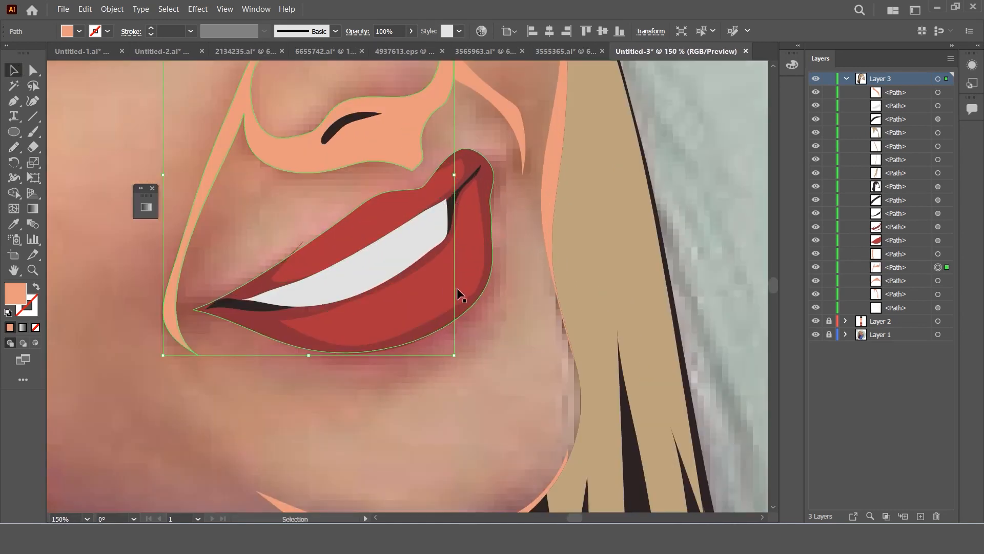
click(503, 312)
key(n)
mouse_move(466, 251)
mouse_down()
mouse_move(405, 321)
mouse_move(358, 343)
mouse_move(479, 340)
mouse_up()
mouse_move(356, 346)
mouse_down()
mouse_move(447, 348)
mouse_move(480, 334)
mouse_move(497, 291)
mouse_move(490, 244)
mouse_up()
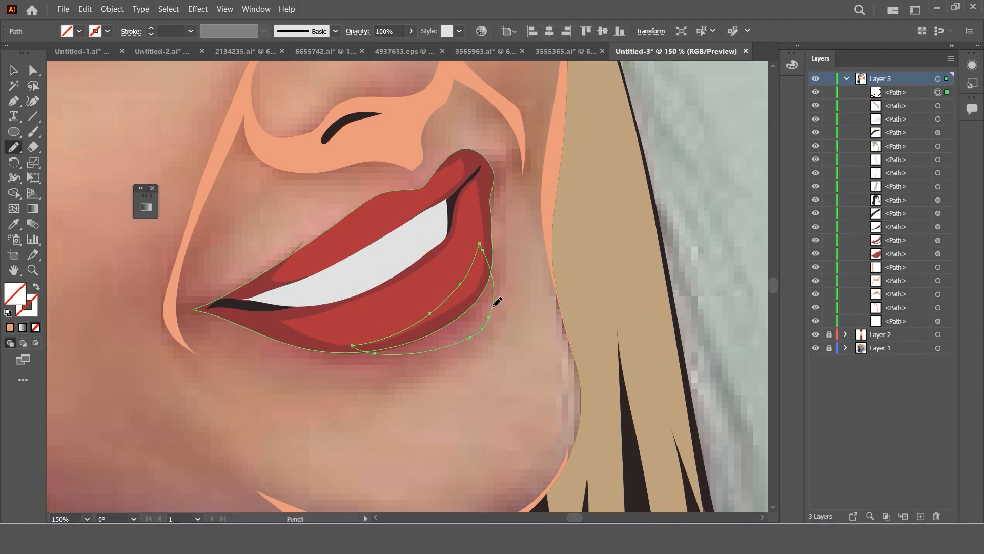
Step: Fill the lower lip's shadow with the nose shadow's peach using the Eyedropper, send it to the back, and deselect it
key(ctrl+minus)
key(i)
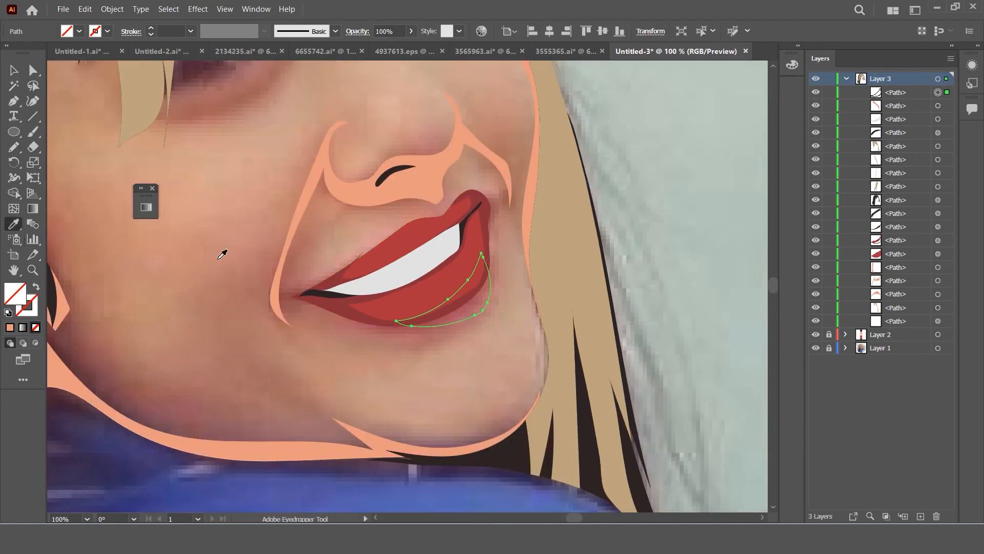
click(398, 207)
click(404, 199)
click(437, 176)
right_click(437, 176)
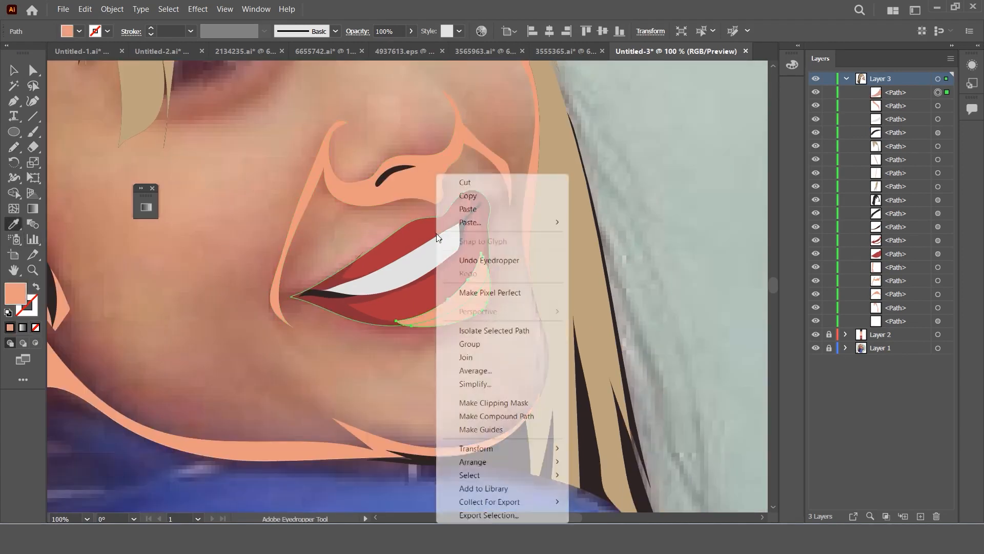
mouse_move(505, 462)
click(611, 502)
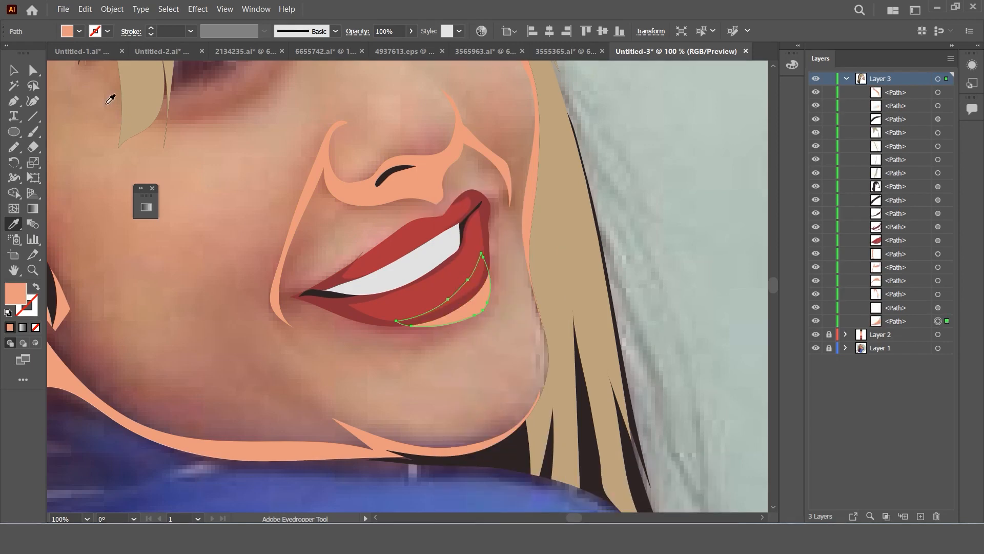
click(13, 71)
click(348, 236)
key(ctrl+minus)
key(ctrl+minus)
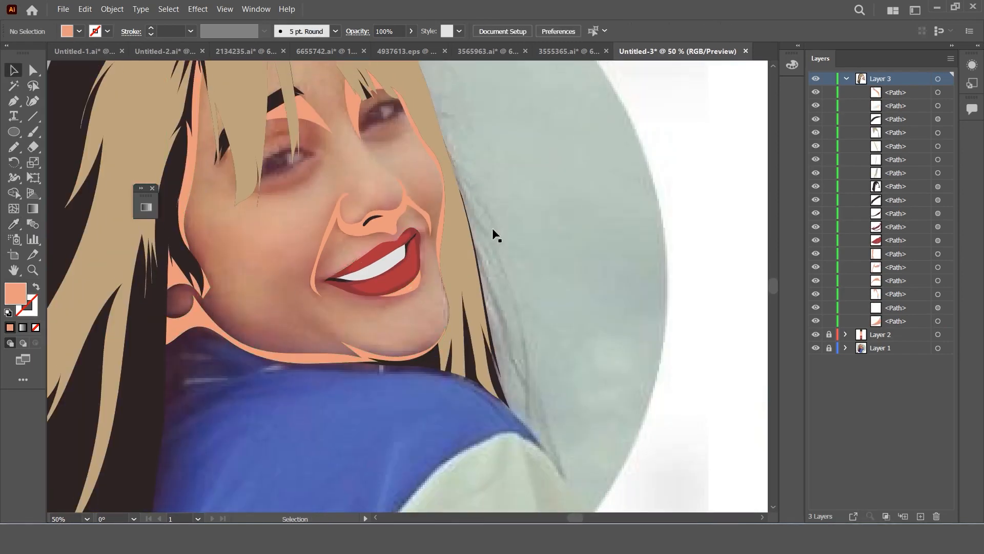
Step: Turn the face outline's light peach stroke into its fill and send the face shape to the back
click(939, 308)
key(ctrl+minus)
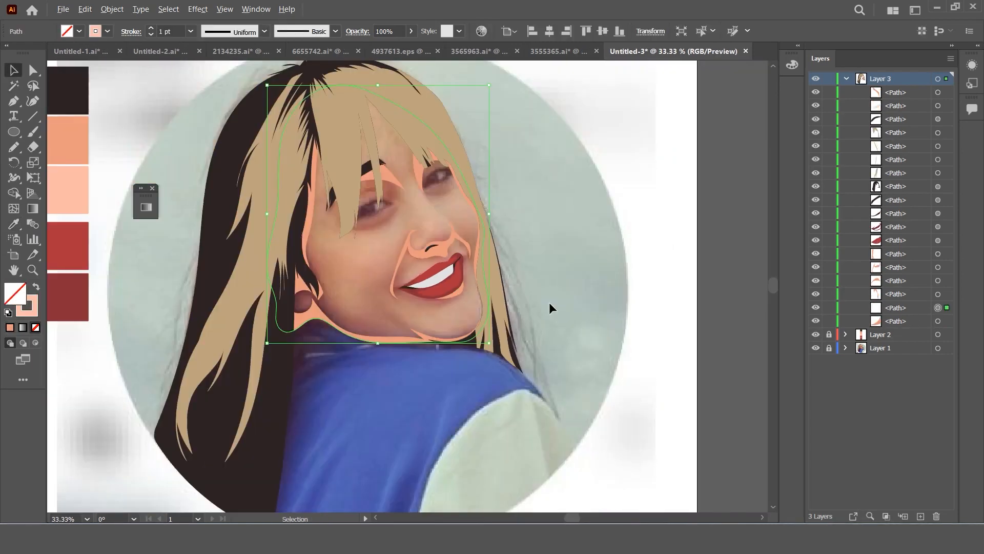
click(34, 288)
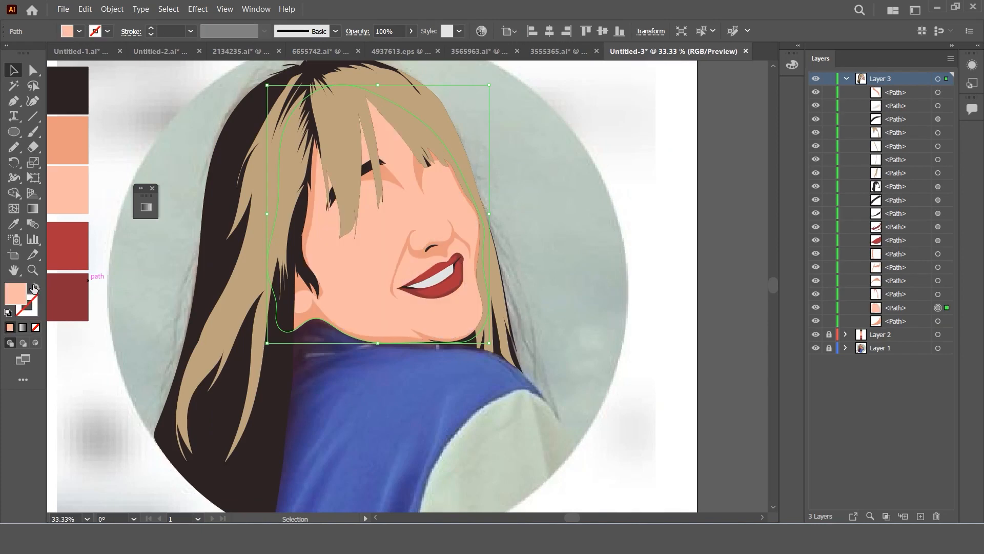
scroll(347, 256, up, 1)
right_click(374, 226)
mouse_move(434, 466)
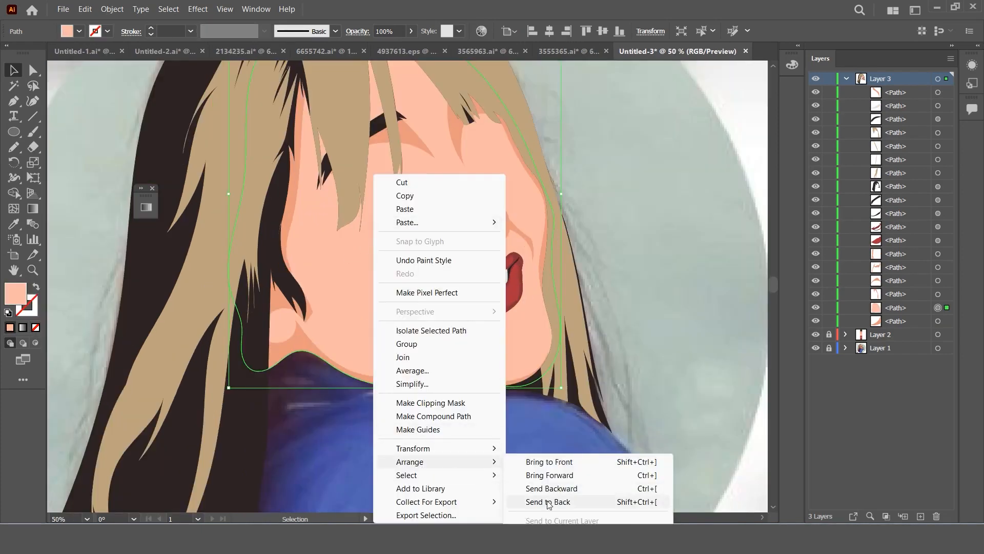
click(549, 502)
click(536, 464)
scroll(548, 350, down, 1)
scroll(549, 348, up, 4)
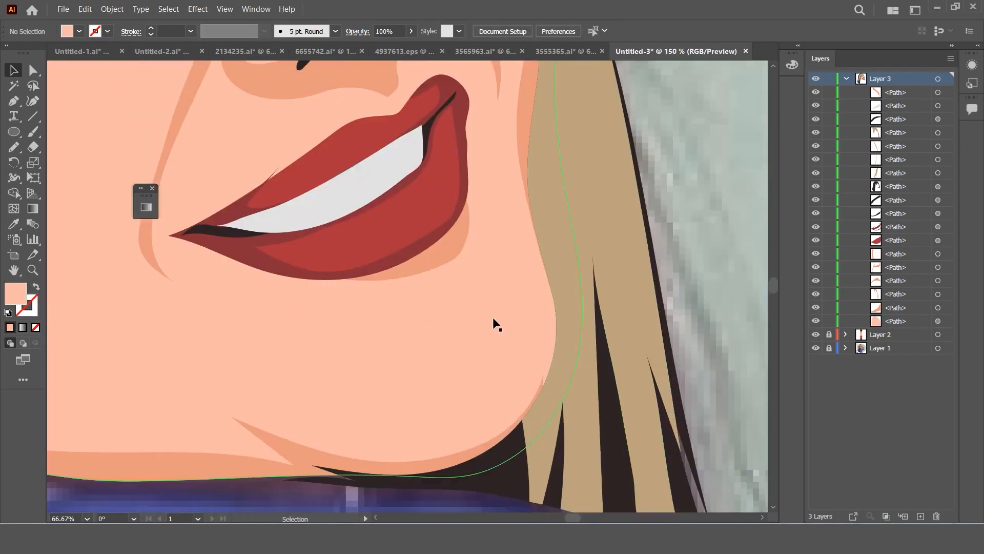
click(444, 257)
scroll(446, 259, down, 2)
click(620, 199)
scroll(589, 205, down, 2)
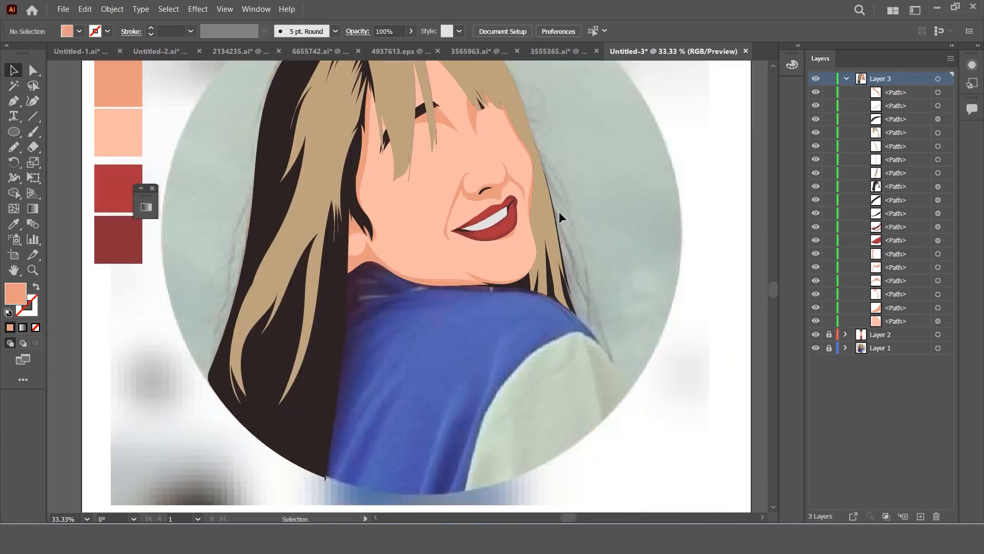
scroll(513, 171, up, 2)
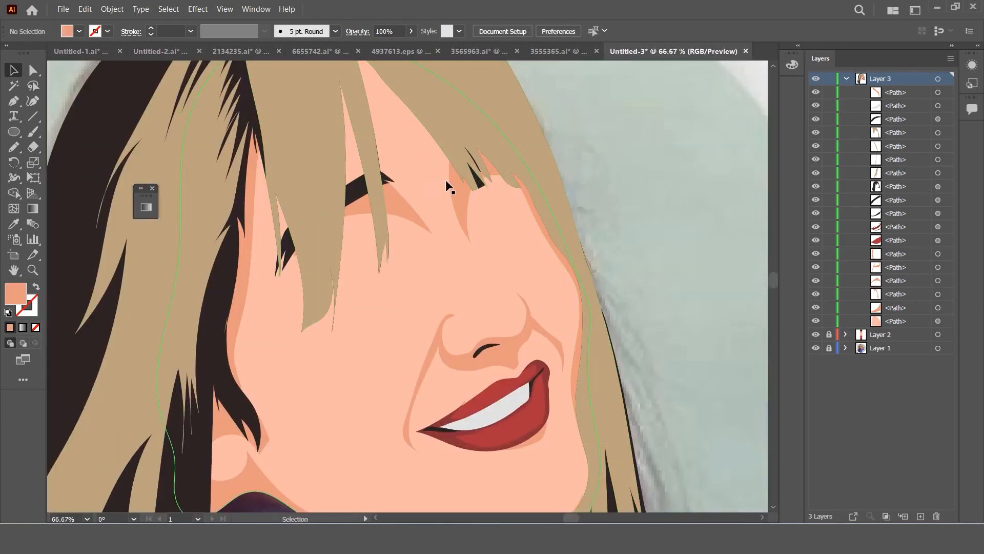
Step: Redraw the upper part of the far-side face shadow so it follows the fringe's edge across the forehead, using the Pencil tool
click(446, 181)
scroll(451, 180, up, 4)
key(n)
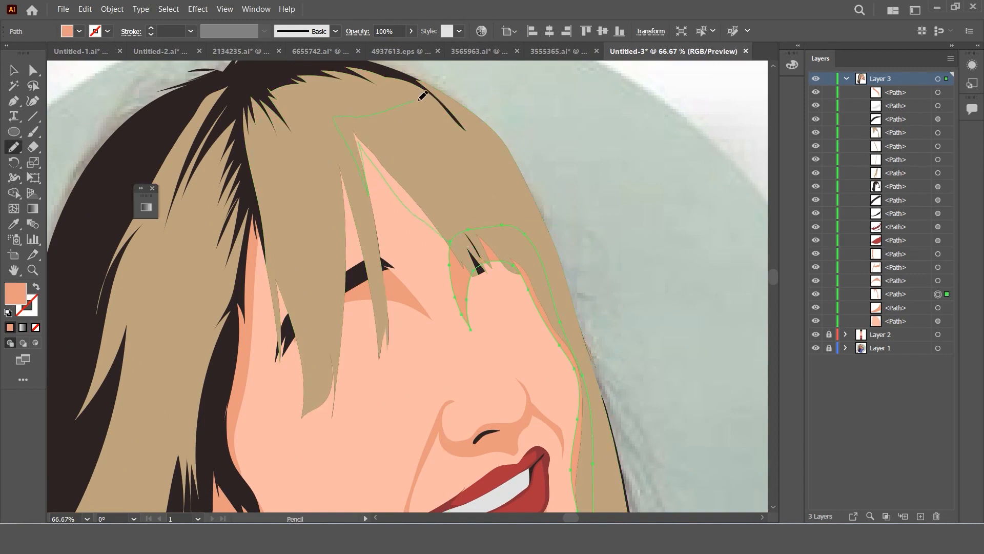
drag(529, 224, 533, 238)
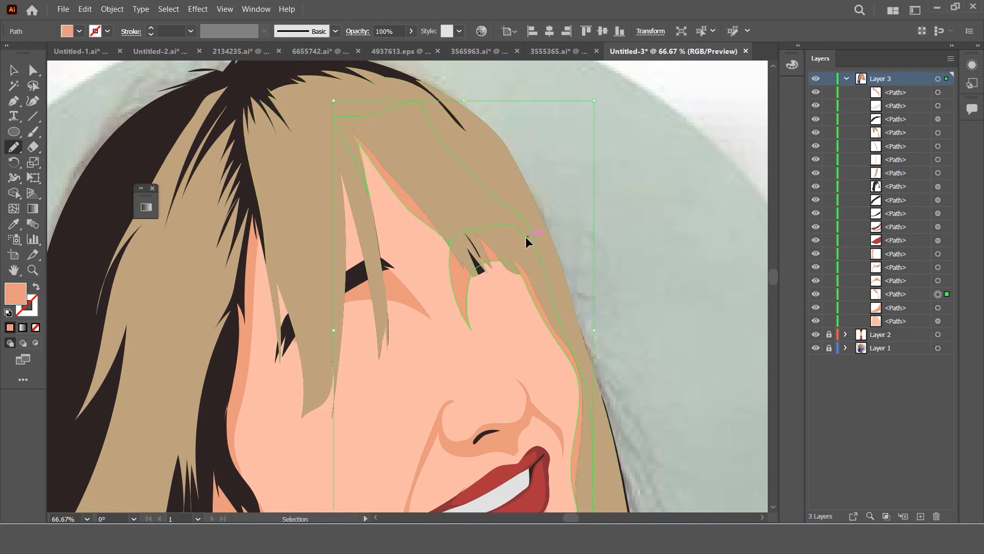
key(ctrl+z)
mouse_move(439, 227)
mouse_down()
mouse_move(348, 126)
mouse_move(459, 158)
mouse_move(516, 214)
mouse_move(523, 257)
mouse_up()
mouse_move(447, 249)
mouse_down()
mouse_move(362, 149)
mouse_move(364, 171)
mouse_move(351, 139)
mouse_move(382, 127)
mouse_move(462, 150)
mouse_up()
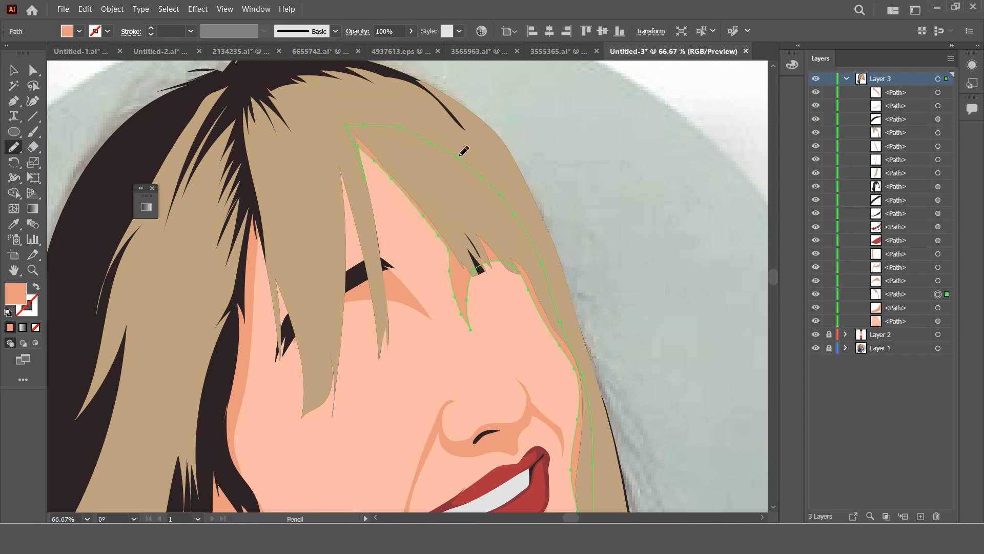
alt+scroll(462, 150, down, 2)
click(12, 72)
click(494, 152)
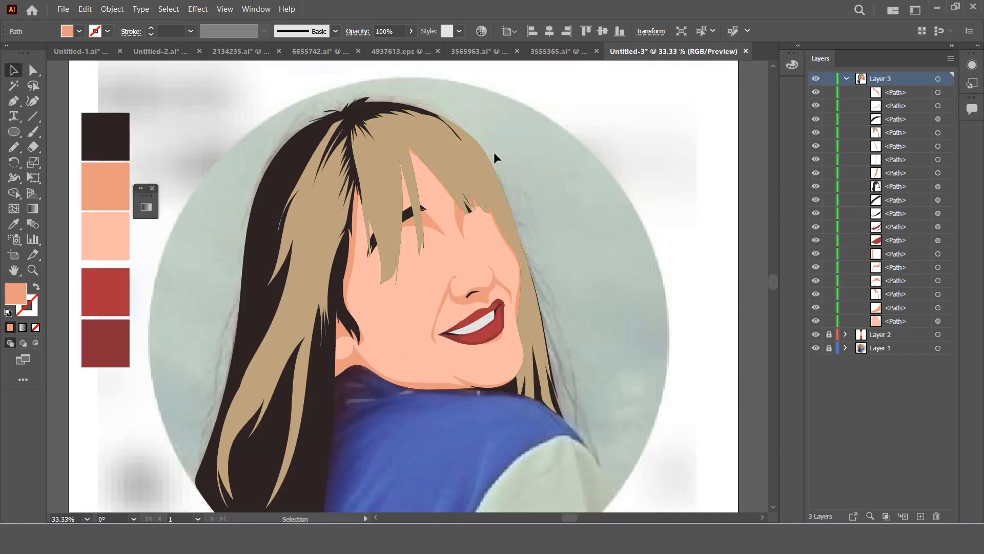
Step: Try to widen the jaw shadow by redrawing its upper edge from the earlobe to the chin with the Pencil tool
alt+scroll(565, 180, down, 2)
alt+scroll(551, 207, up, 1)
click(497, 292)
alt+scroll(496, 292, up, 2)
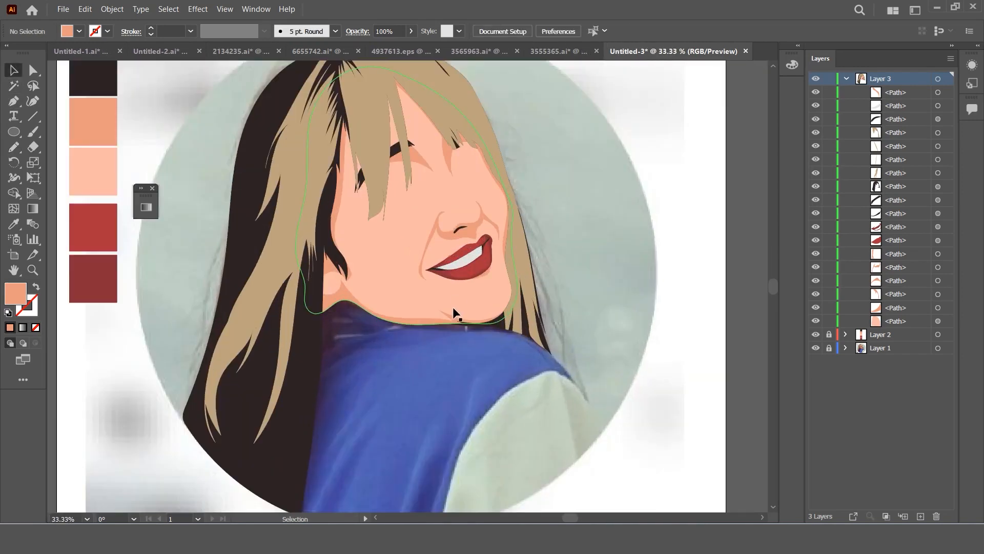
scroll(391, 326, up, 1)
key(n)
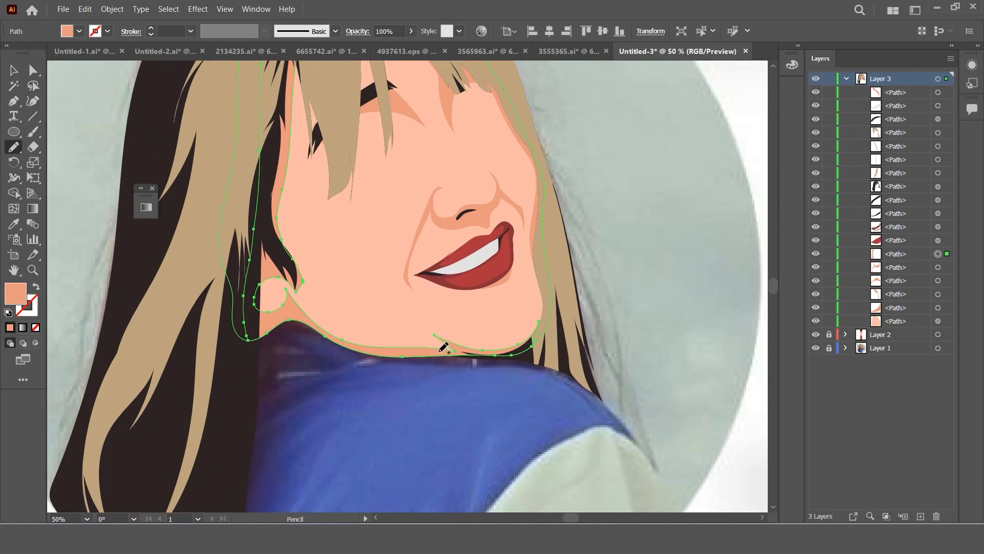
key(ctrl+z)
mouse_move(290, 287)
mouse_down()
mouse_move(301, 304)
mouse_move(292, 302)
mouse_move(287, 290)
mouse_move(345, 320)
mouse_up()
drag(445, 344, 447, 347)
drag(300, 292, 306, 306)
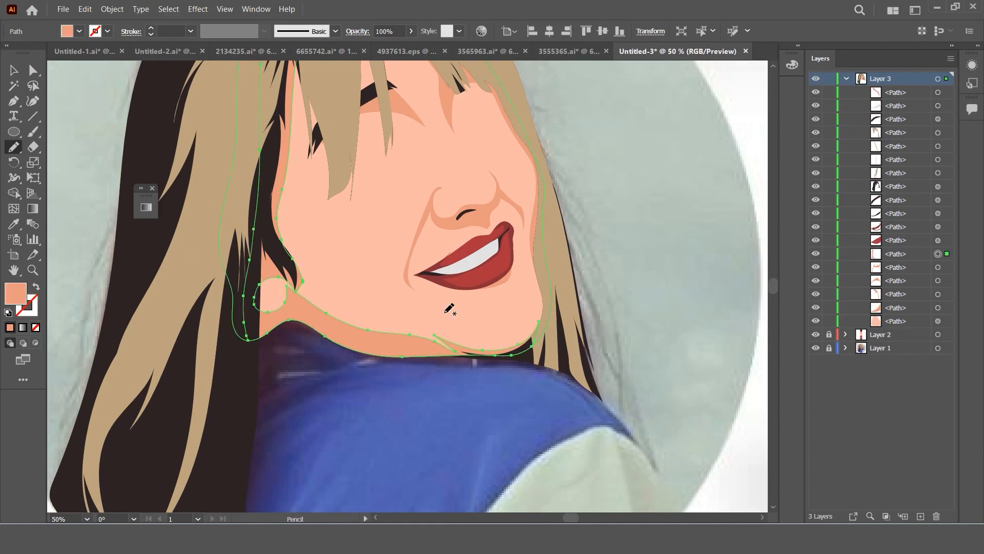
key(ctrl+minus)
scroll(461, 289, up, 1)
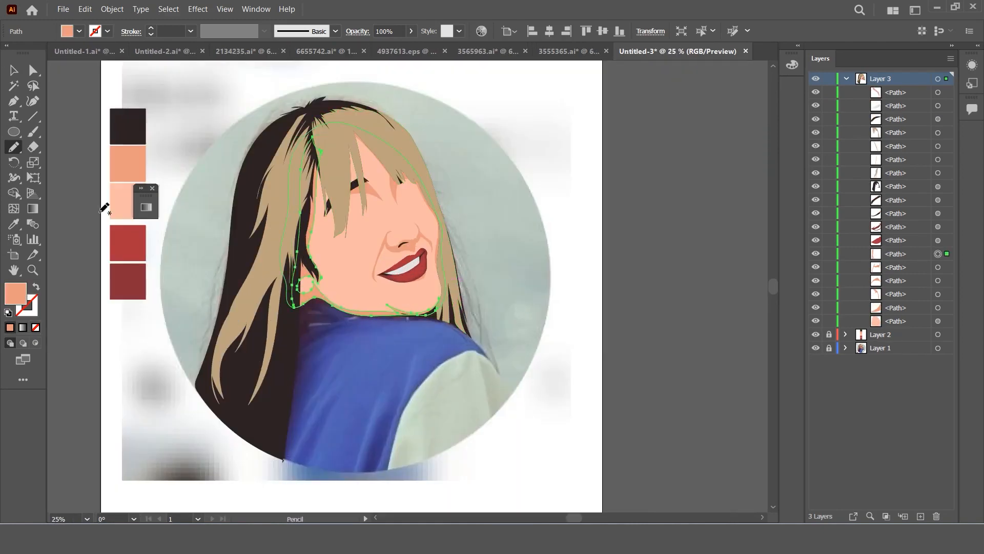
Step: Redraw the jaw shadow's upper edge below the cheek as a smooth curve with the Pencil tool, and deselect it
click(14, 71)
scroll(383, 290, up, 2)
key(n)
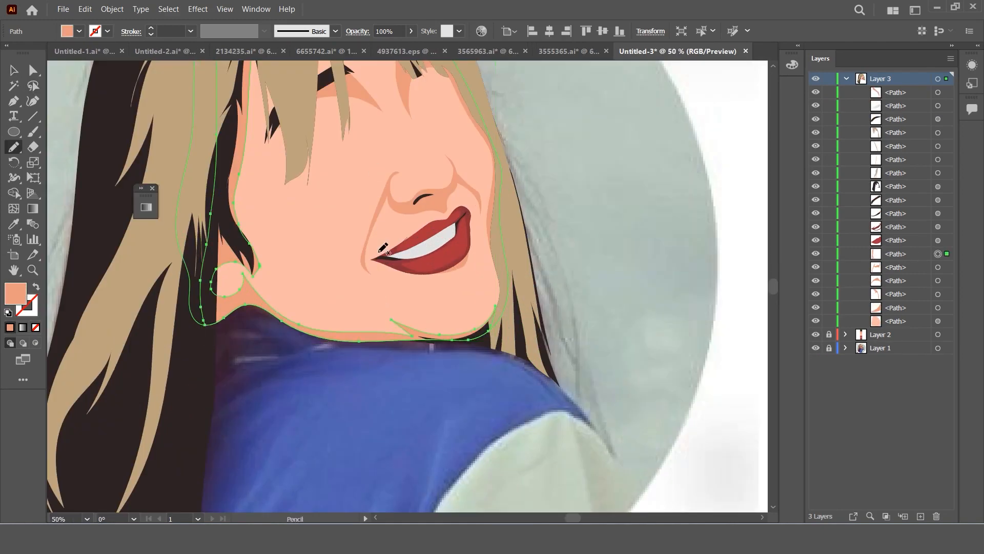
mouse_move(327, 324)
mouse_down()
mouse_move(261, 293)
mouse_move(291, 315)
mouse_up()
key(ctrl+z)
drag(353, 327, 358, 331)
scroll(367, 318, down, 2)
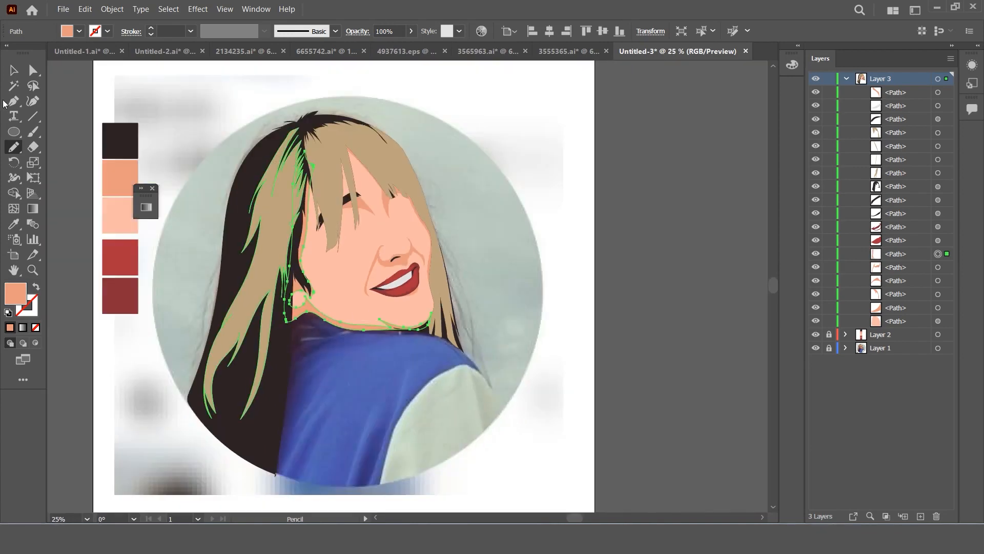
click(13, 71)
click(73, 111)
Step: Trace a closed outline around the whole jacket with the Pencil tool, tucking it under the hair and jaw
scroll(389, 369, up, 1)
scroll(387, 369, down, 1)
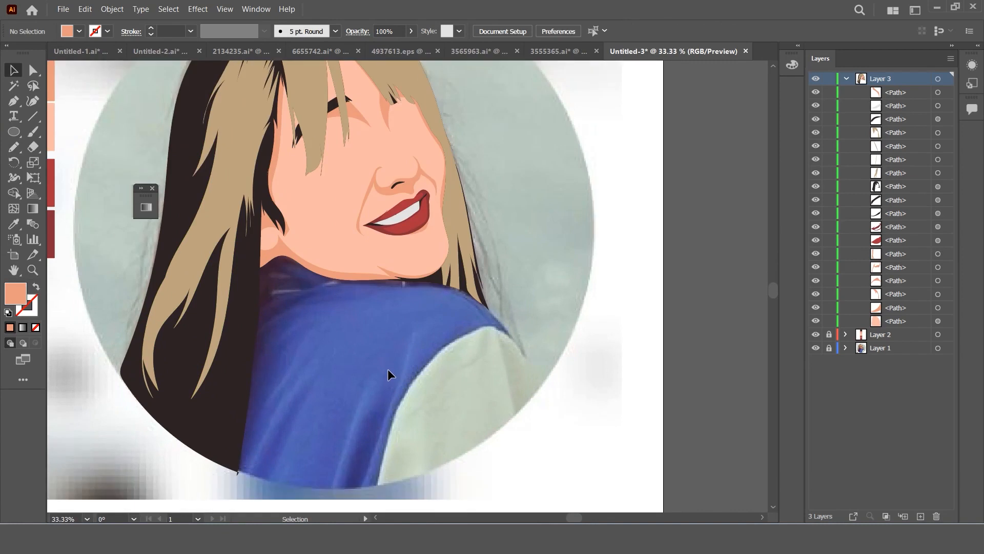
scroll(388, 369, down, 1)
key(n)
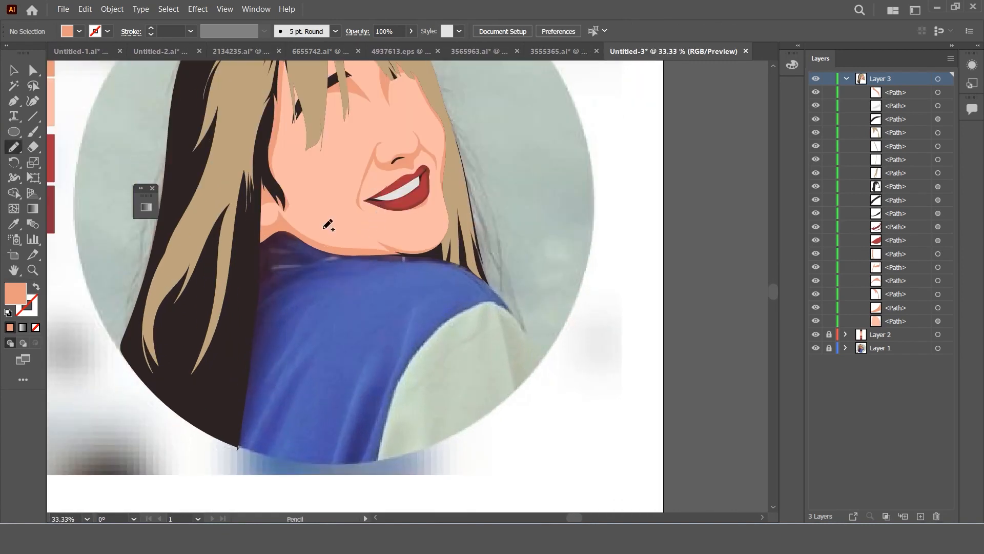
mouse_move(321, 226)
mouse_down()
mouse_move(238, 285)
mouse_move(231, 442)
mouse_move(245, 455)
mouse_move(317, 467)
mouse_move(408, 455)
mouse_move(463, 436)
mouse_move(518, 390)
mouse_up()
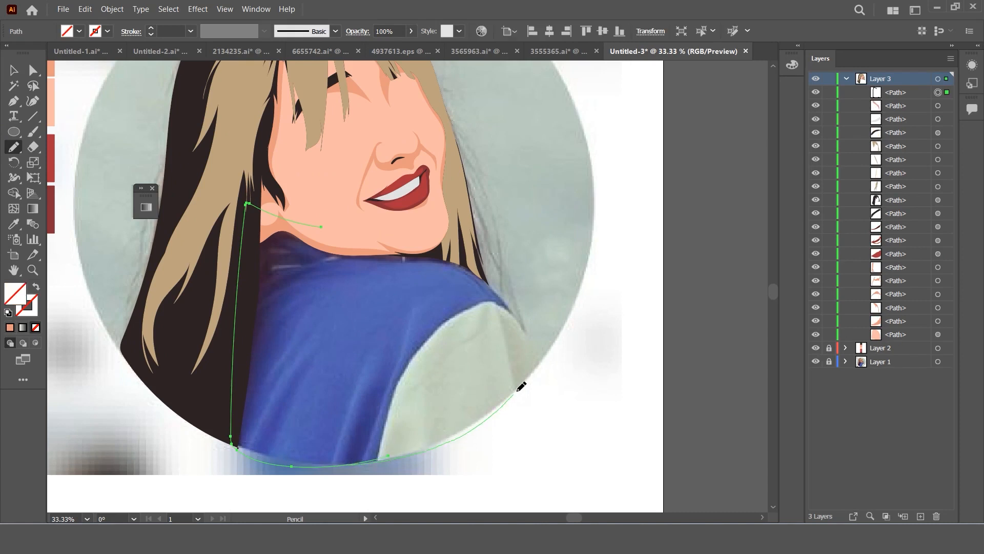
drag(548, 354, 543, 359)
mouse_move(413, 451)
mouse_down()
mouse_move(542, 409)
mouse_move(554, 359)
mouse_up()
drag(518, 317, 478, 273)
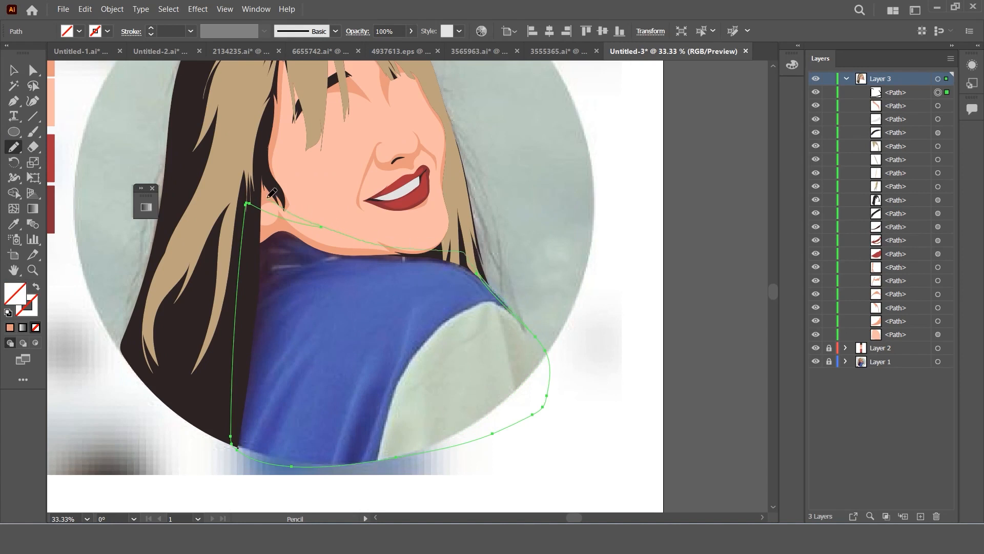
mouse_move(267, 198)
mouse_down()
mouse_move(247, 202)
mouse_move(258, 193)
mouse_up()
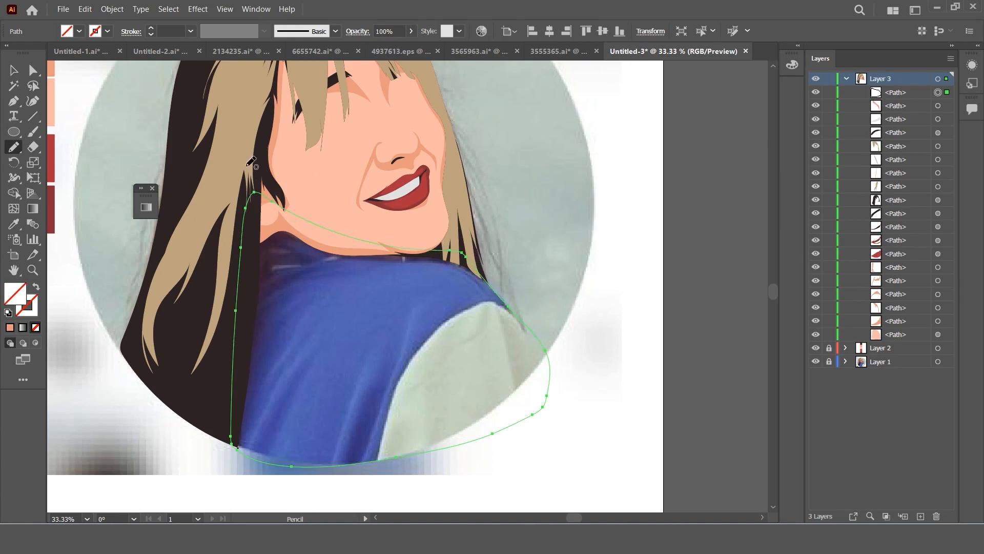
Step: Give the jacket outline a 1 pt stroke and send it to the back
click(191, 32)
click(215, 88)
right_click(446, 335)
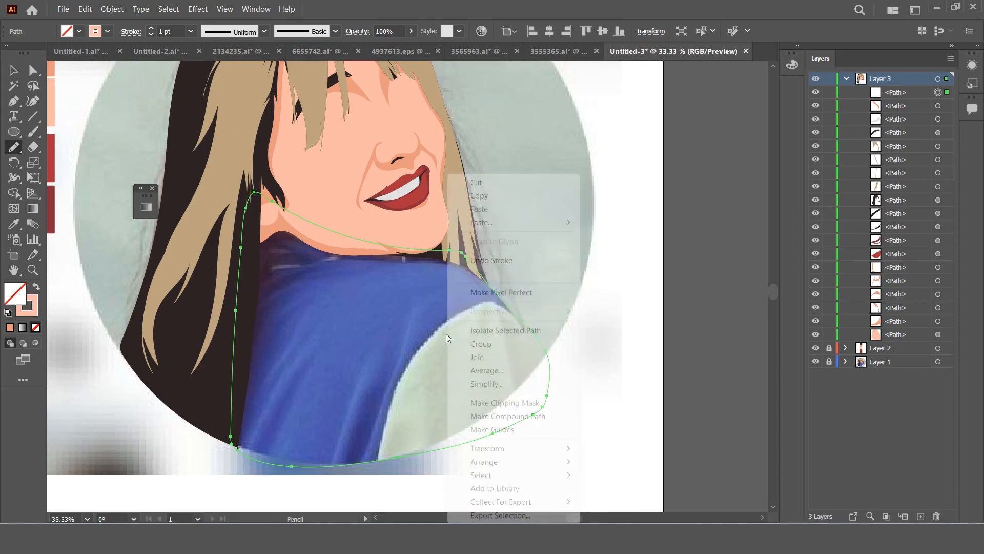
mouse_move(514, 463)
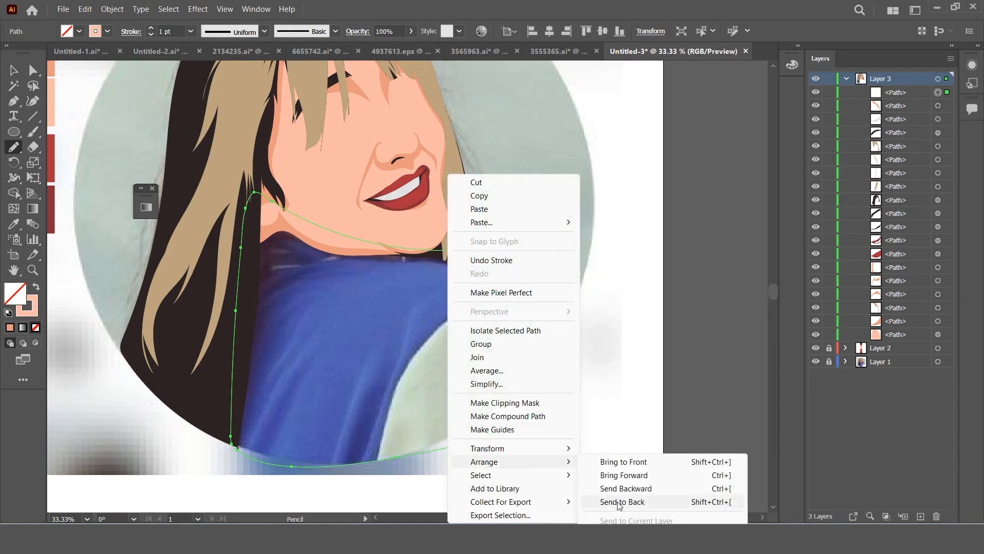
click(622, 502)
key(v)
click(402, 336)
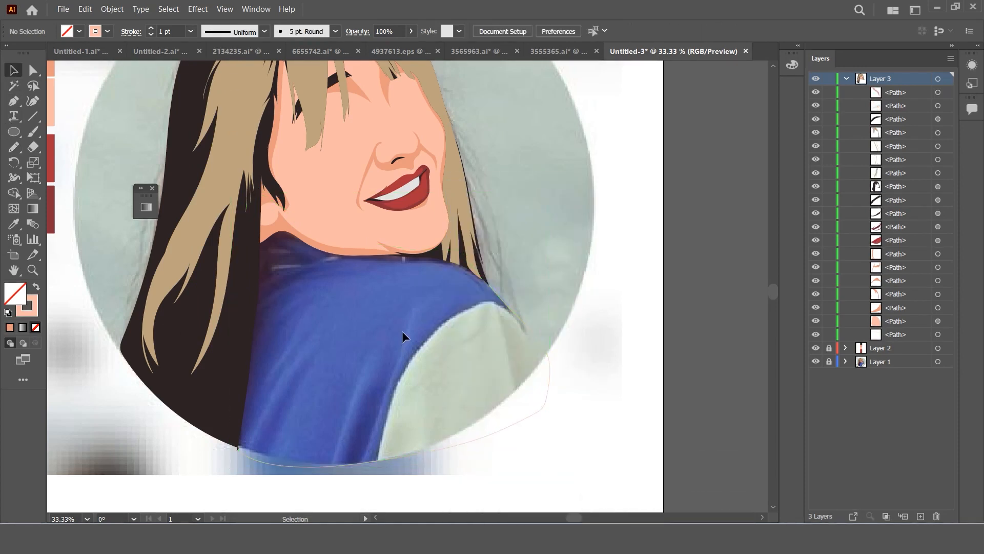
Step: Trace the jacket's pale sleeve with the Pencil tool, closing the shape beyond the jacket's lower outer edge
key(n)
mouse_move(375, 467)
mouse_down()
mouse_move(397, 387)
mouse_move(479, 291)
mouse_move(508, 310)
mouse_move(505, 303)
mouse_up()
drag(550, 357, 509, 307)
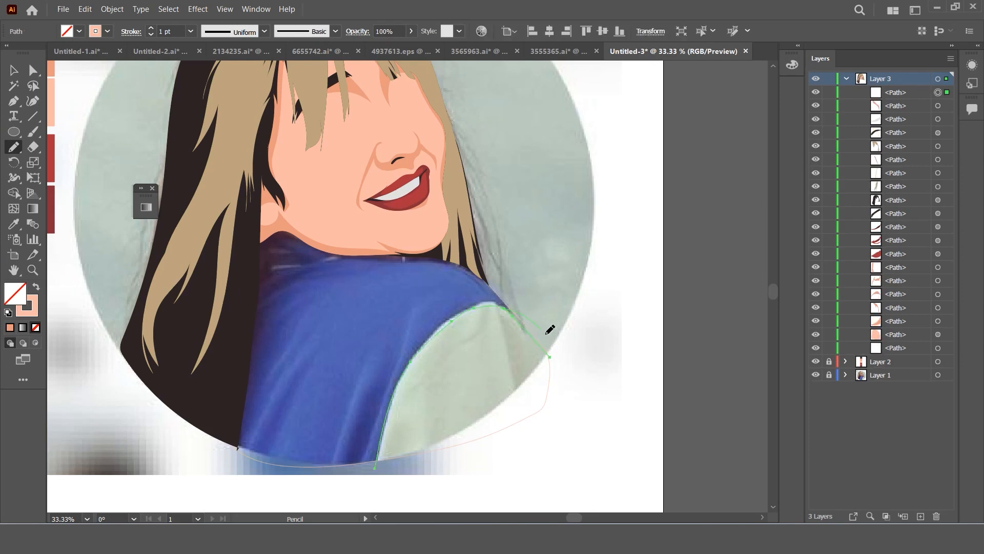
mouse_move(549, 357)
mouse_down()
mouse_move(450, 475)
mouse_move(379, 474)
mouse_move(380, 452)
mouse_up()
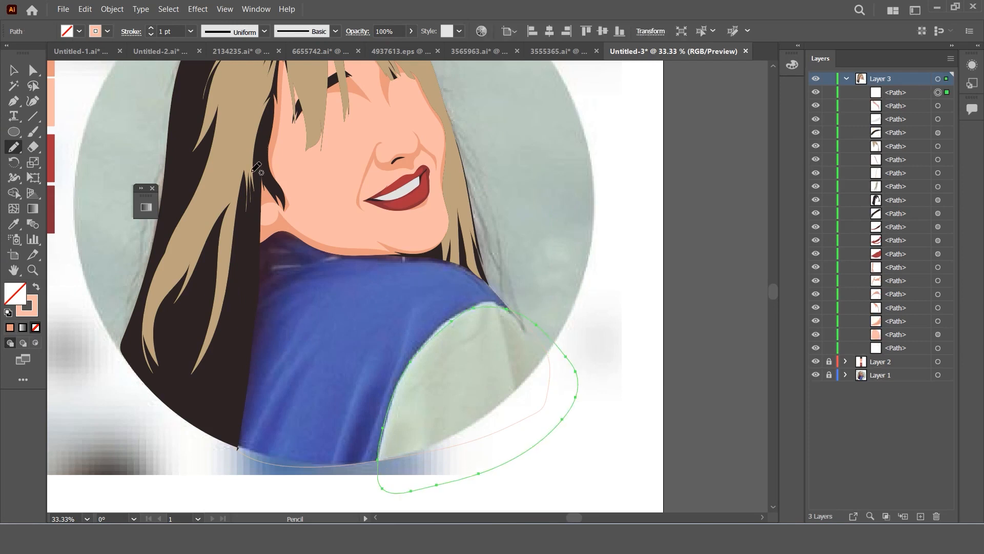
Step: Fill the sleeve shape from the photo with the Eyedropper, and change the fill to light gray #D8D8D8
click(13, 70)
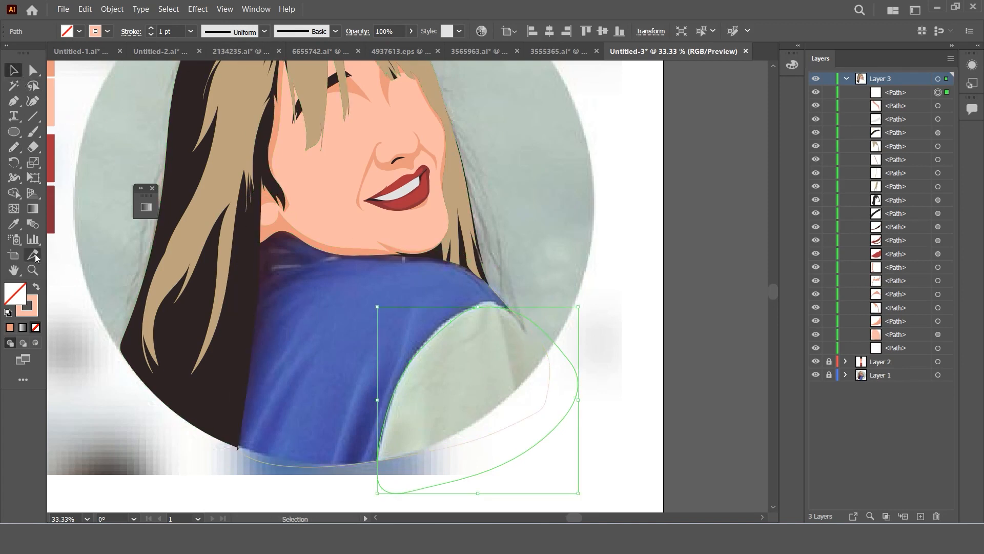
click(14, 225)
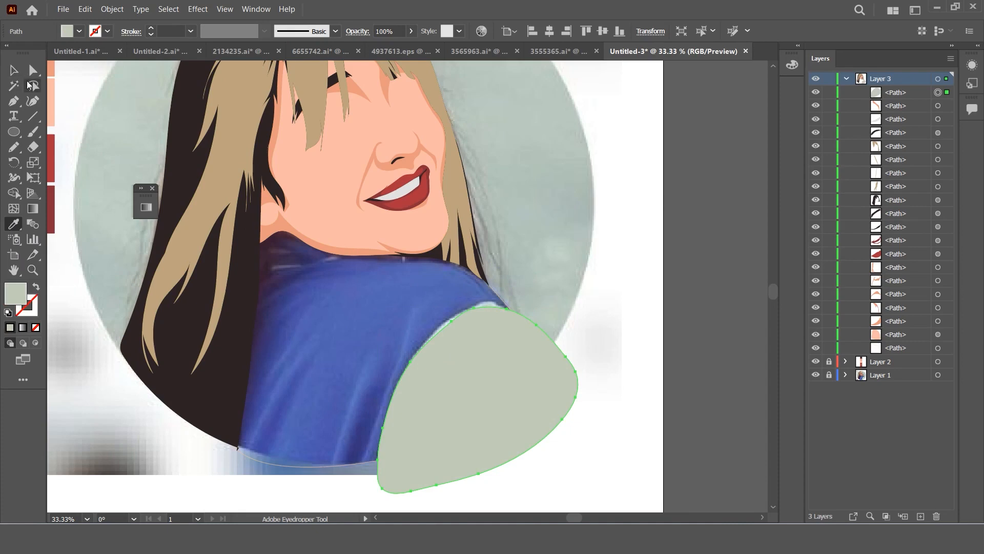
key(ctrl+z)
click(468, 378)
click(14, 71)
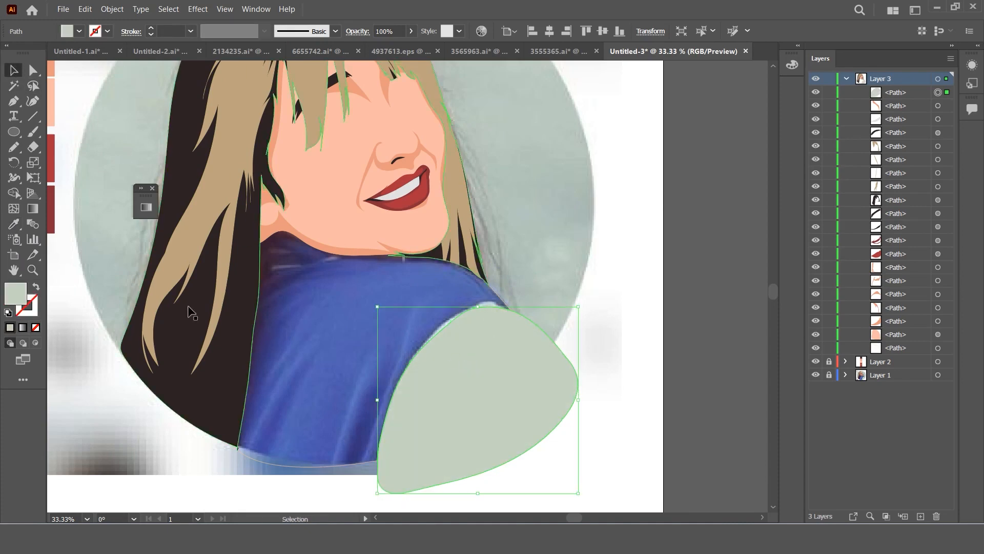
double_click(15, 293)
click(324, 204)
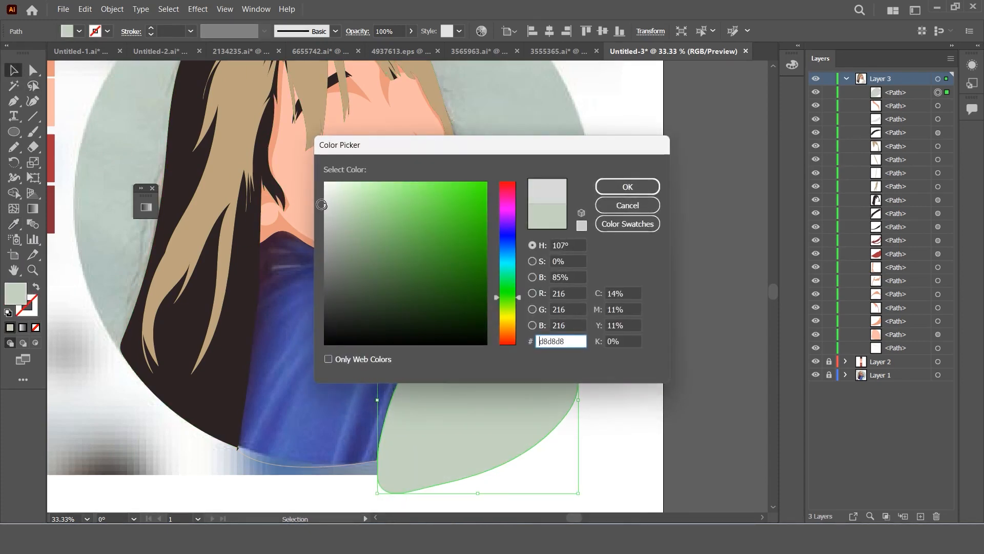
click(628, 187)
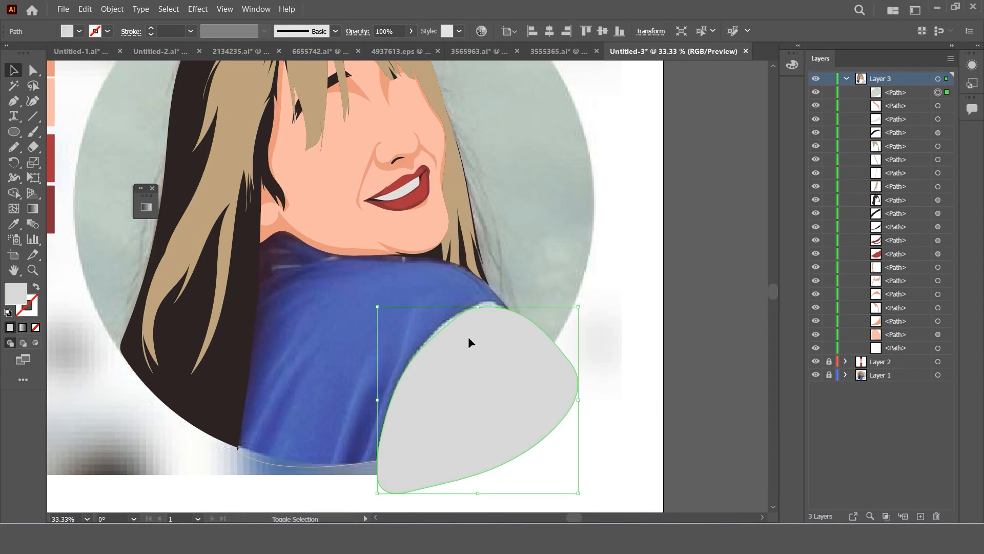
Step: Trim away the part of the gray sleeve lying outside the jacket outline with the Shape Builder tool
shift+click(494, 296)
key(shift+p)
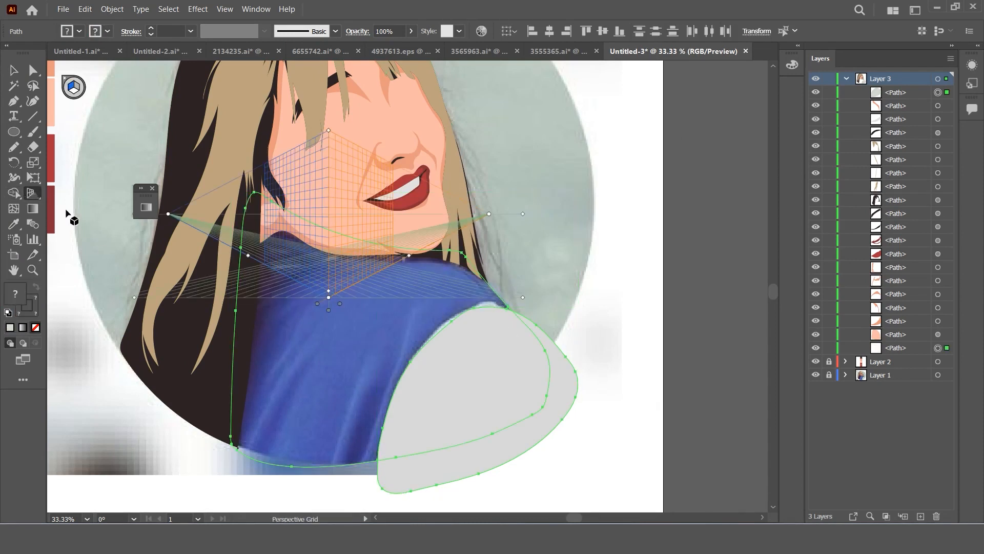
key(shift+v)
key(ctrl+shift+i)
key(u)
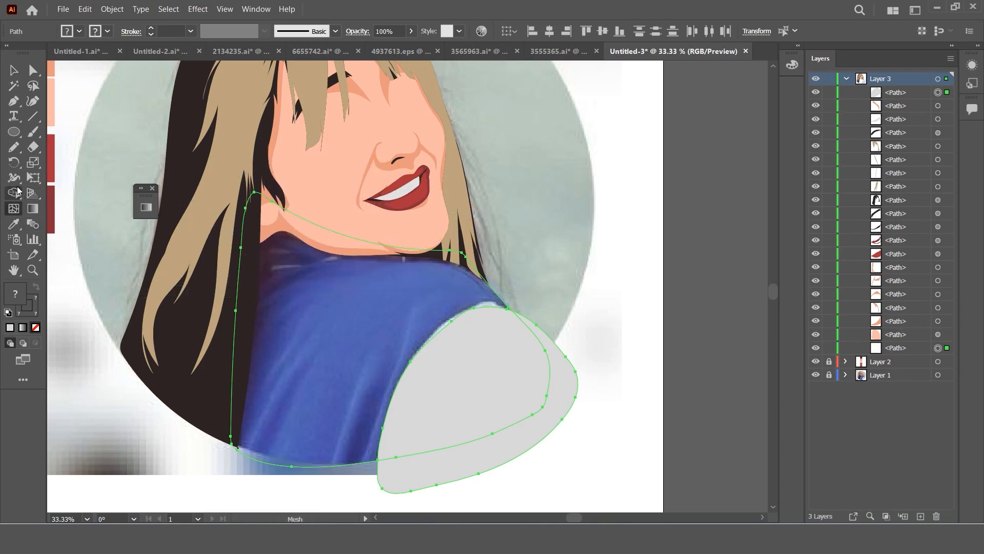
click(15, 192)
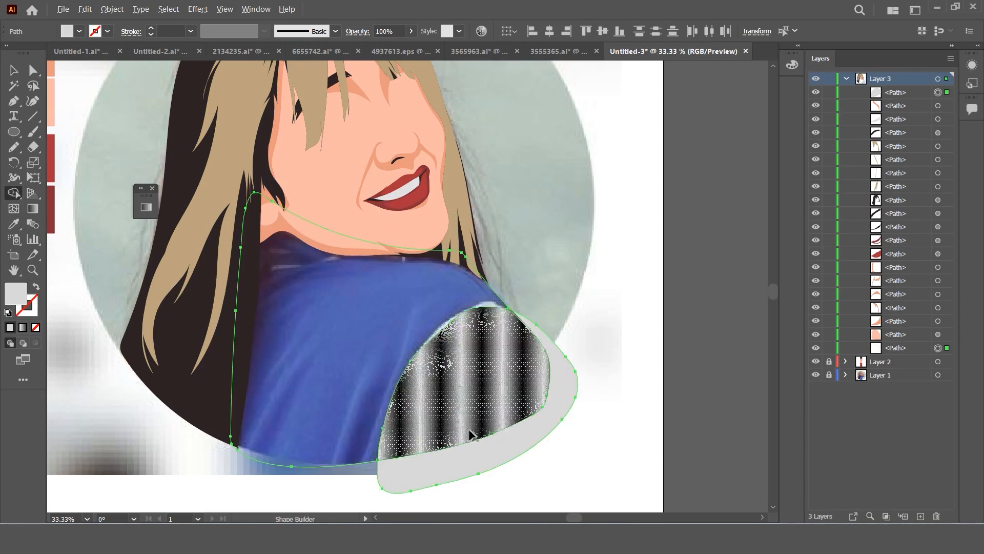
alt+click(492, 466)
click(13, 70)
click(551, 264)
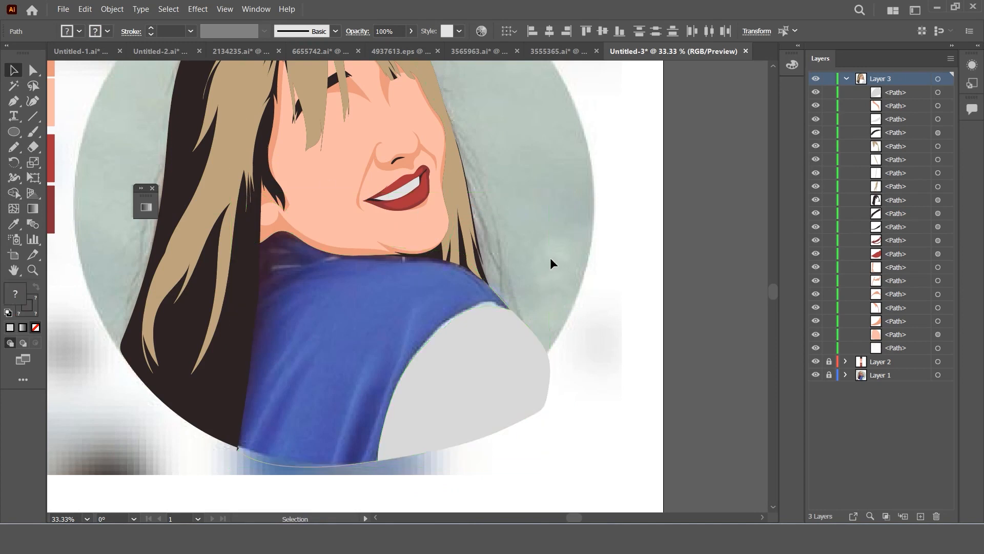
Step: Draw a closed shadow shape over the gray sleeve's outer edge with the Pencil tool and fill it with #B2B2B2
key(n)
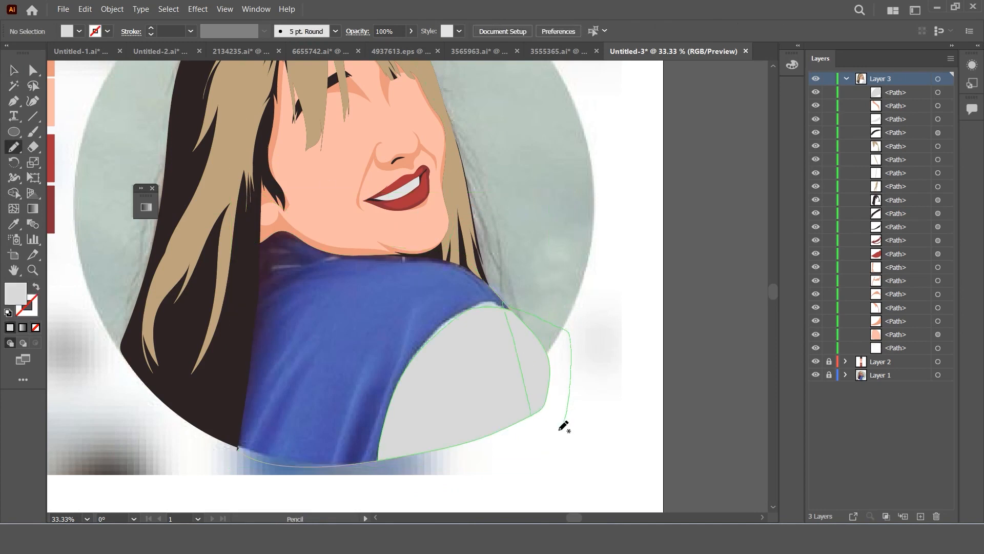
drag(564, 426, 534, 420)
click(18, 226)
click(534, 345)
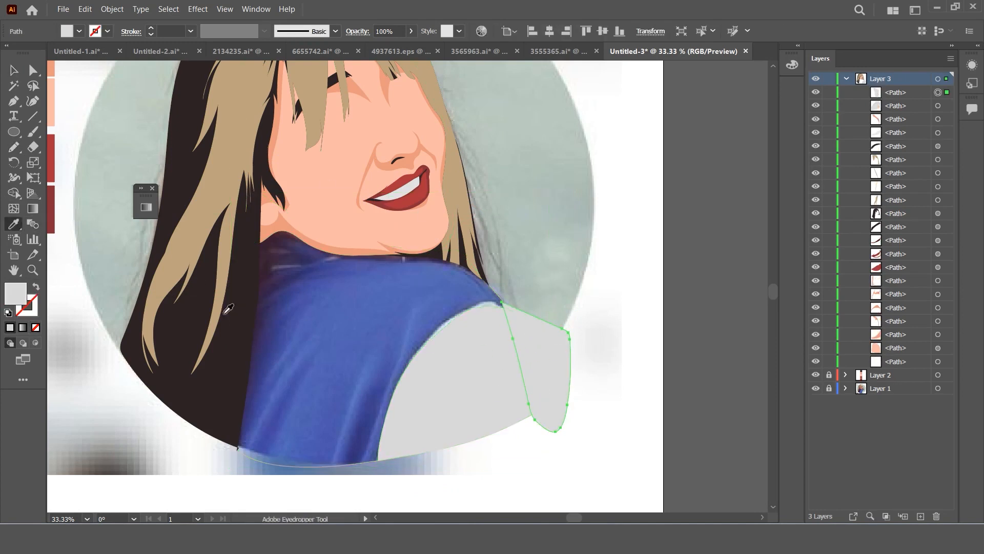
double_click(15, 304)
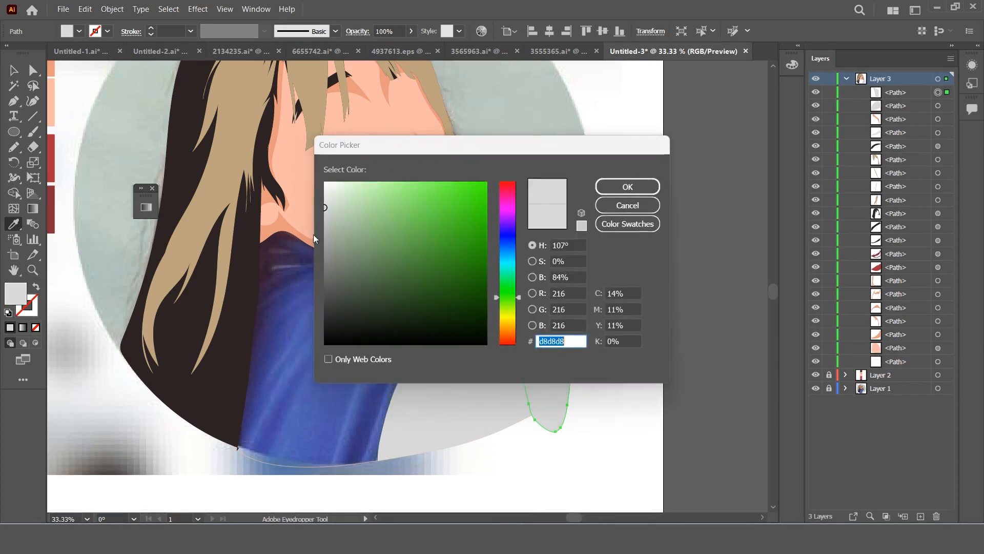
text(b2b2b2)
click(627, 186)
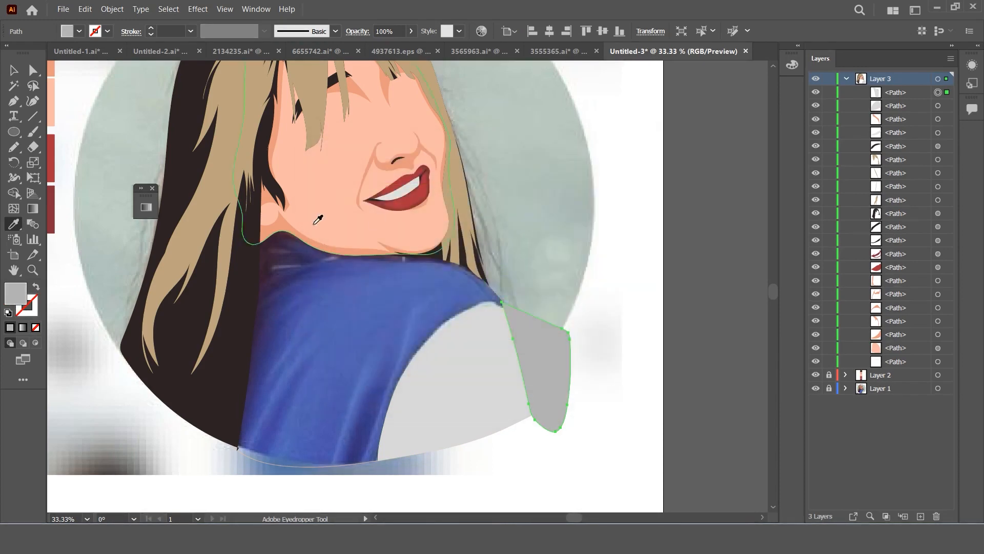
Step: Trim away the part of the shadow shape lying outside the sleeve with the Shape Builder tool
click(13, 70)
shift+click(477, 383)
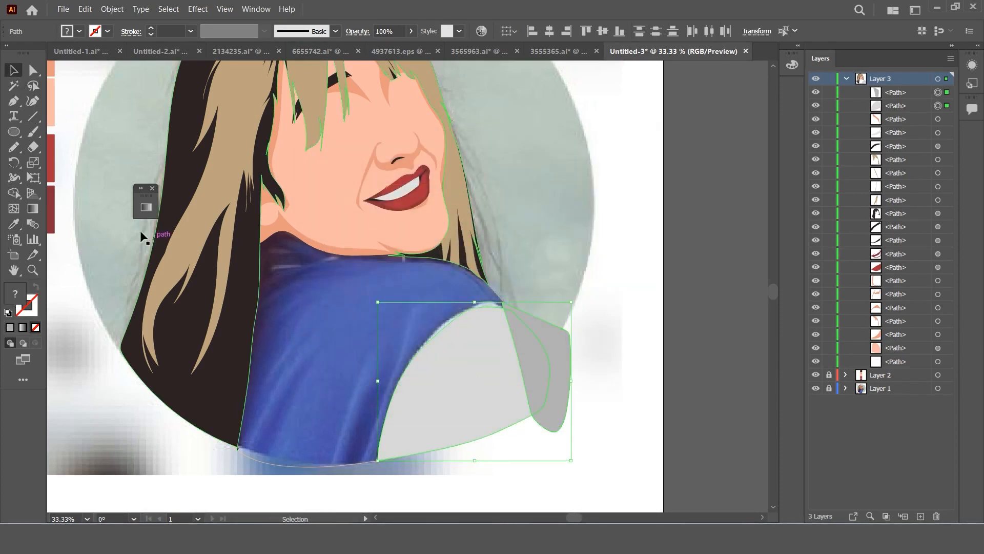
click(13, 192)
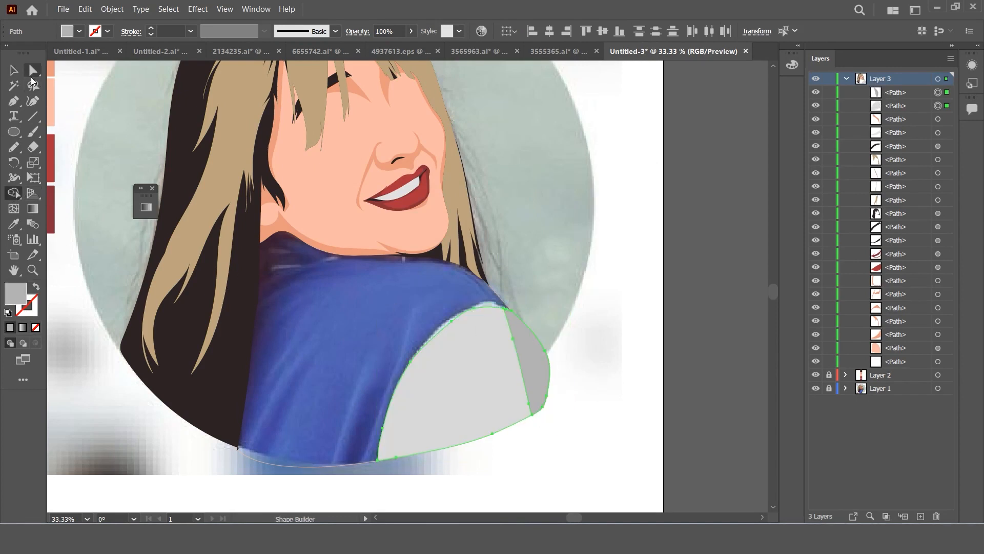
click(14, 86)
click(371, 90)
click(554, 282)
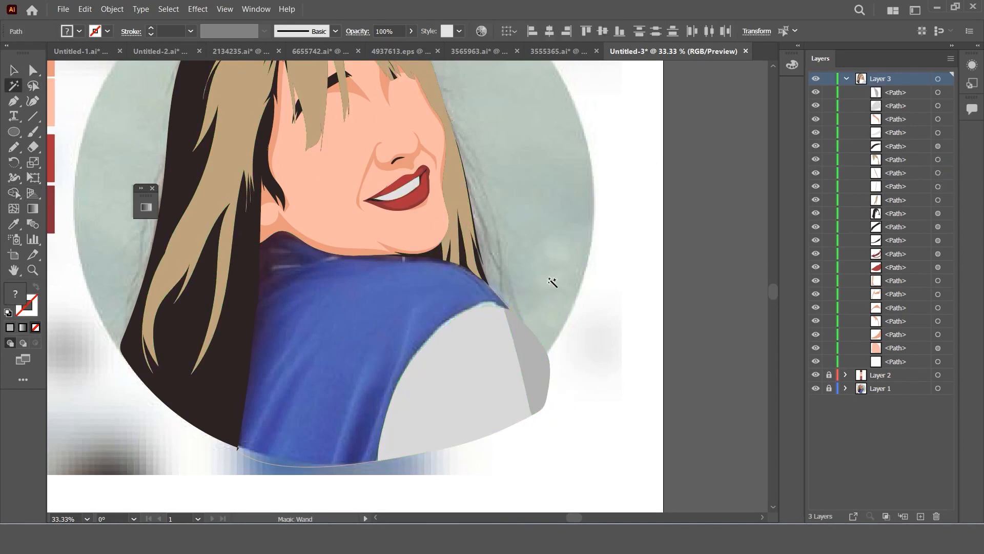
Step: Lower the opacity of the sleeve's shadow shape to 53%
key(v)
click(538, 354)
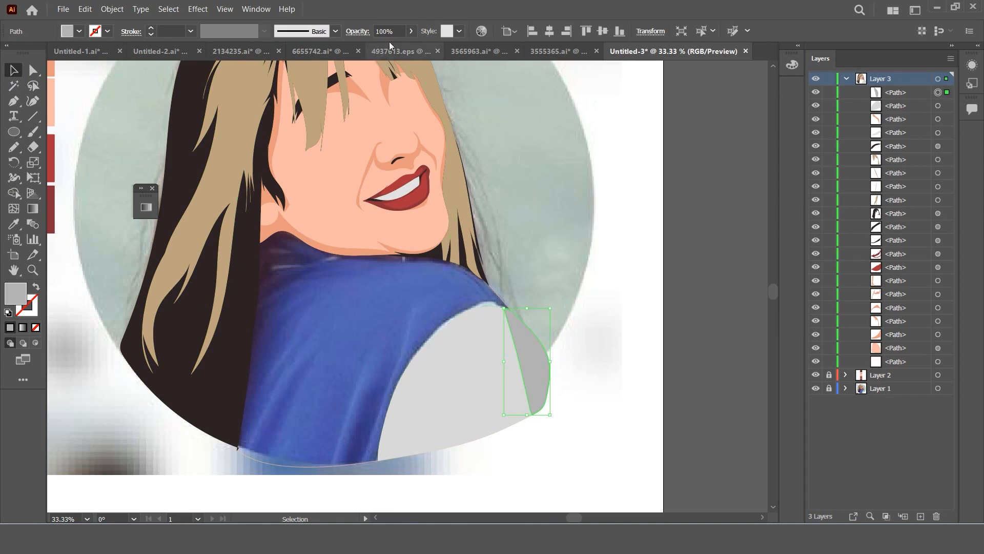
click(411, 31)
drag(408, 47, 387, 48)
click(567, 228)
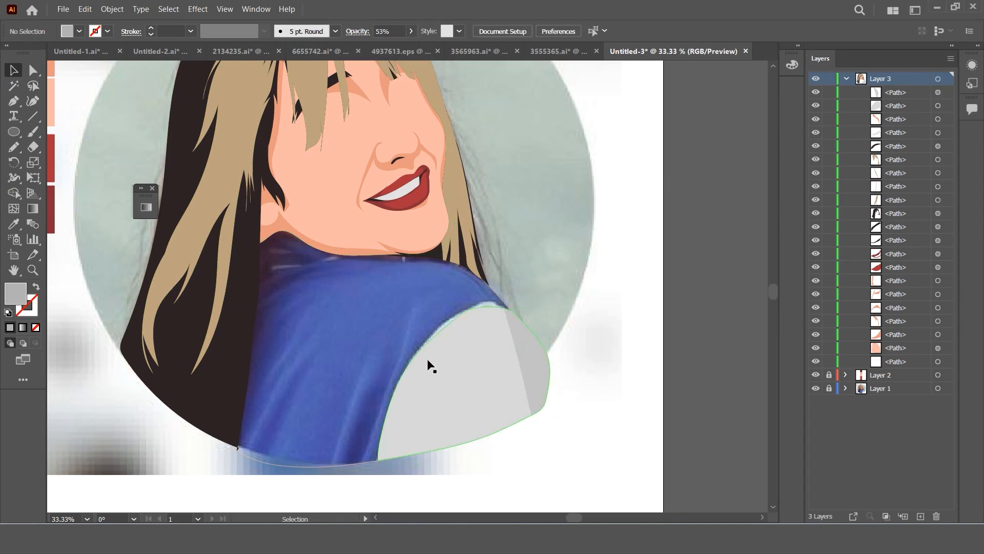
Step: Trace the jacket's dark folds and collar shadow with the Pencil tool as one shape, closing it beyond the jacket outline
key(n)
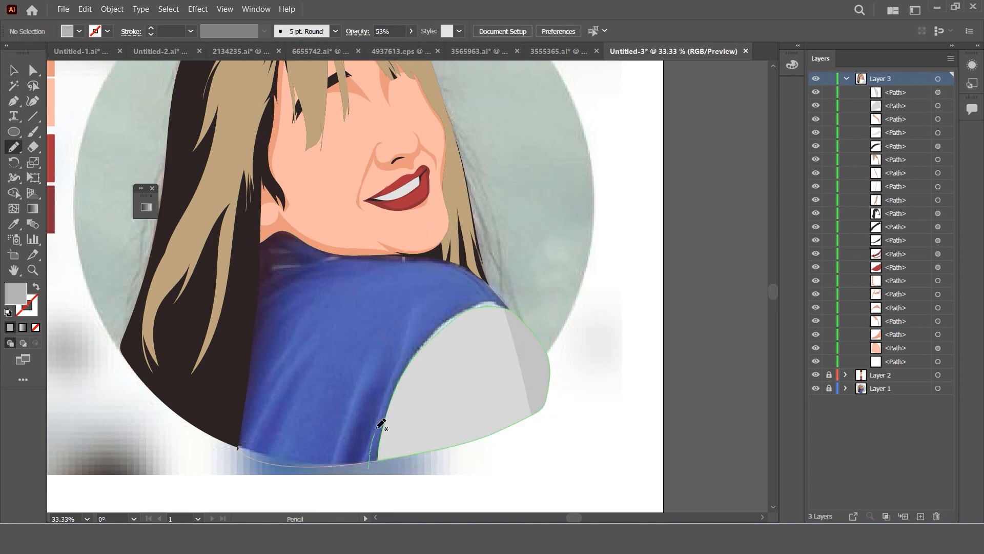
mouse_move(380, 410)
mouse_down()
mouse_move(372, 441)
mouse_move(405, 335)
mouse_move(347, 445)
mouse_move(289, 472)
mouse_move(272, 451)
mouse_move(306, 373)
mouse_move(262, 443)
mouse_move(239, 453)
mouse_move(241, 397)
mouse_move(283, 298)
mouse_move(243, 316)
mouse_move(314, 260)
mouse_up()
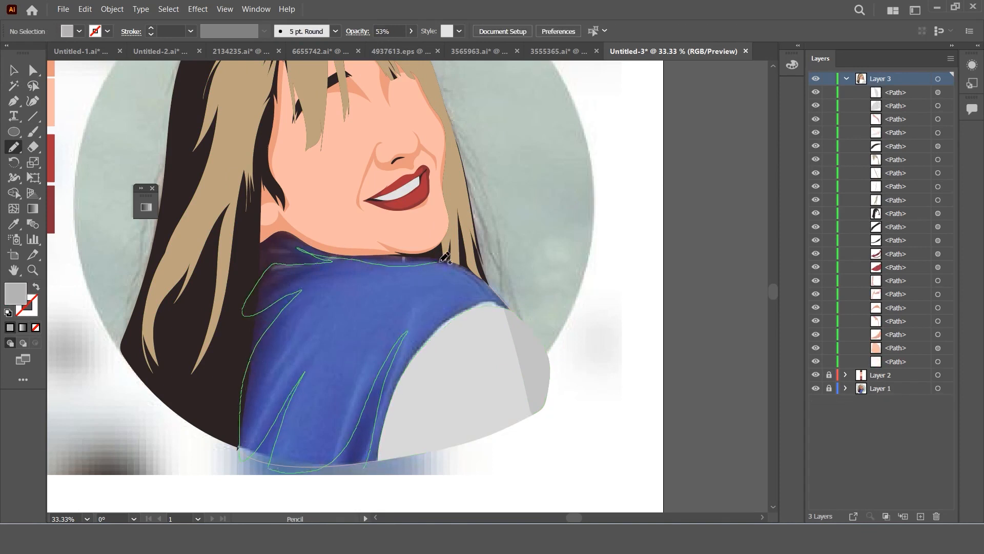
mouse_move(231, 209)
mouse_down()
mouse_move(194, 448)
mouse_move(279, 512)
mouse_move(379, 492)
mouse_move(371, 459)
mouse_up()
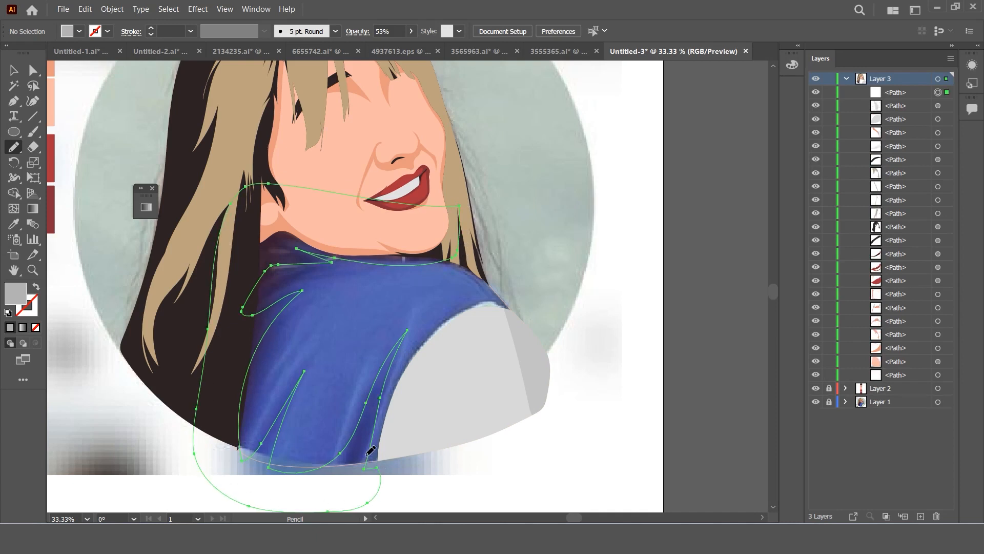
Step: Fill the fold shape with dark blue sampled from the photo's jacket and send it to the back
click(8, 225)
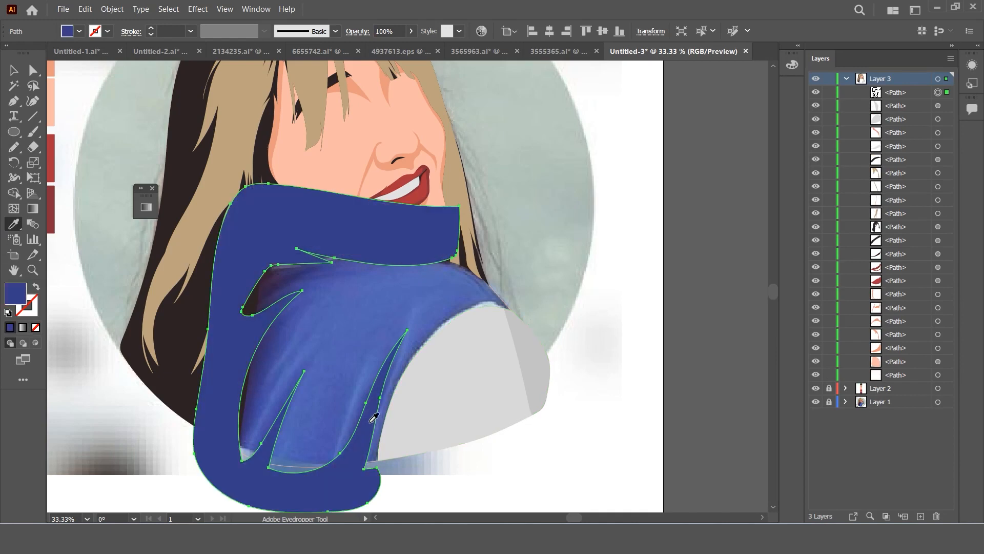
click(376, 420)
click(14, 71)
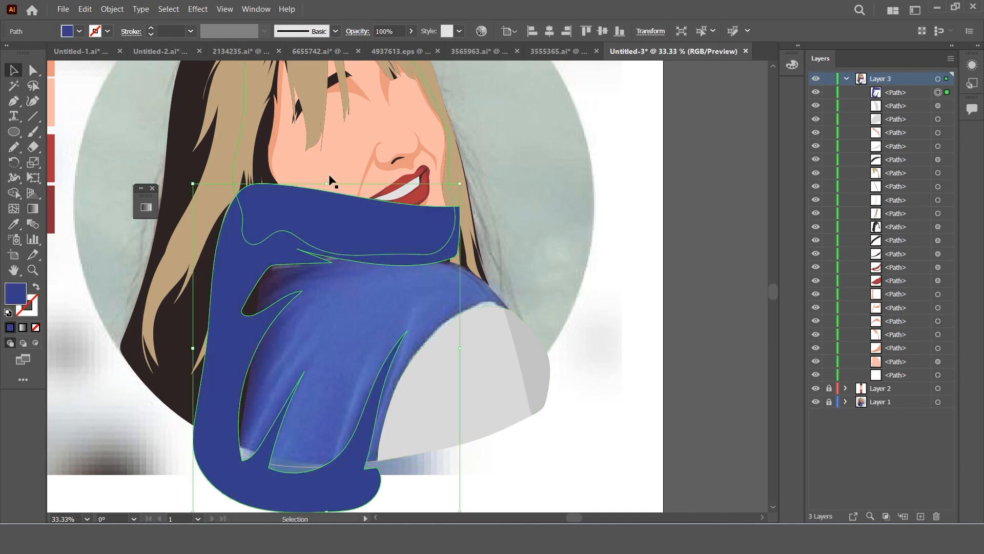
right_click(331, 177)
mouse_move(397, 463)
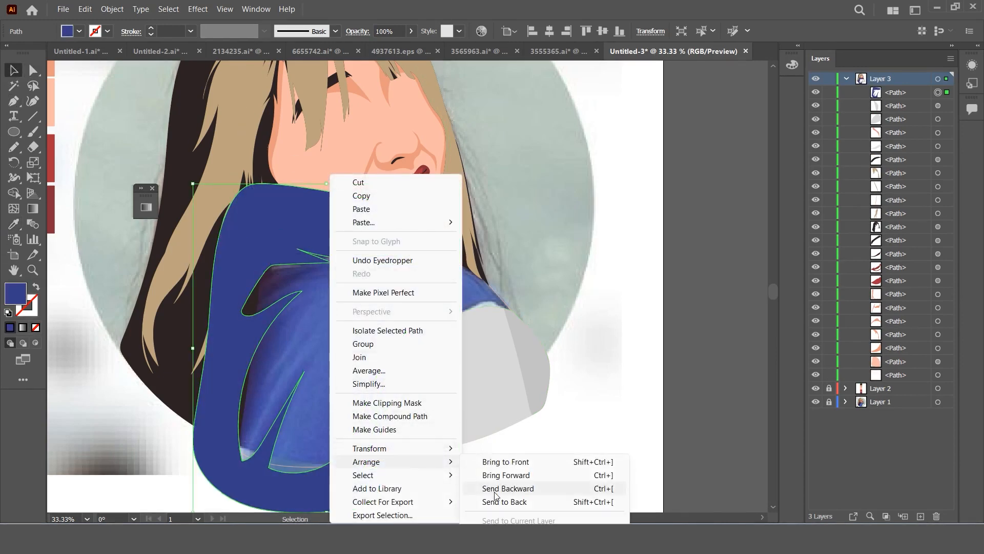
click(495, 501)
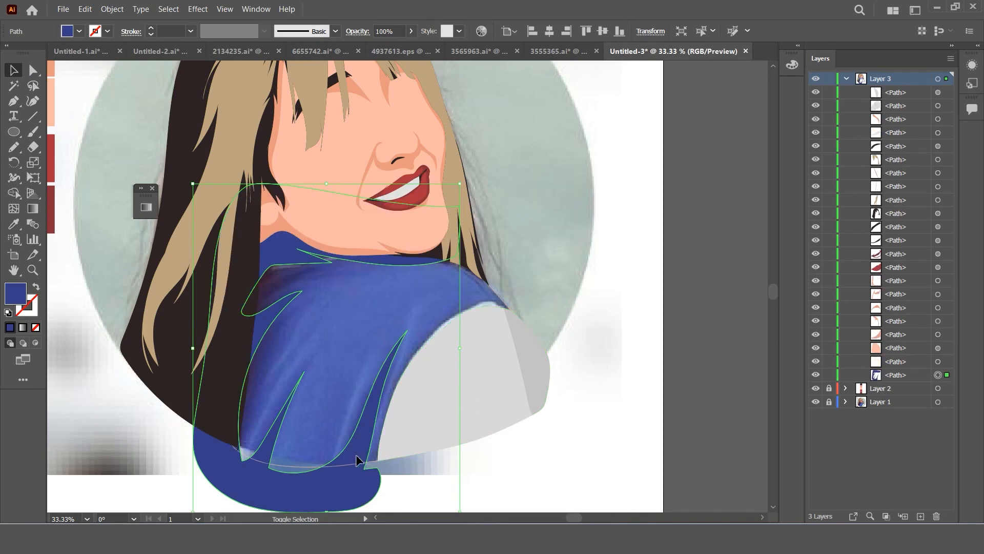
Step: Trim away the parts of the dark blue fold shape outside the jacket outline with the Shape Builder tool
shift+click(290, 467)
click(13, 194)
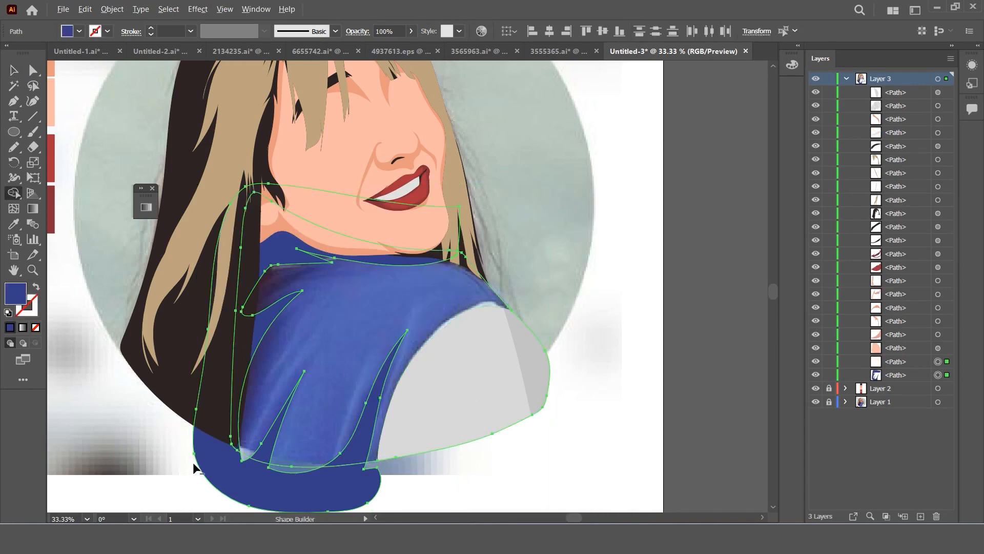
click(419, 409)
click(13, 70)
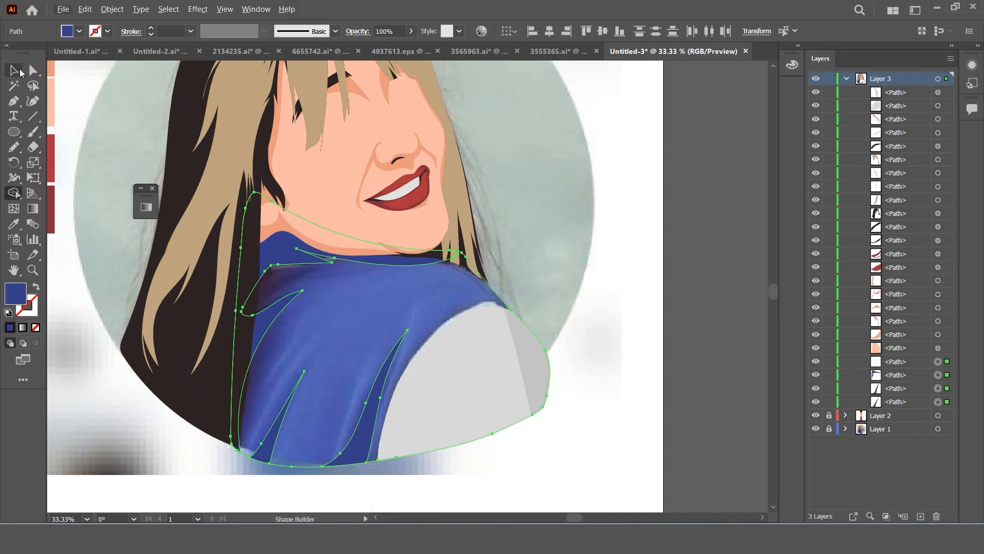
click(308, 295)
Step: Fill the jacket outline with the lighter blue sampled from the photo and send it to the back, behind the folds
click(311, 467)
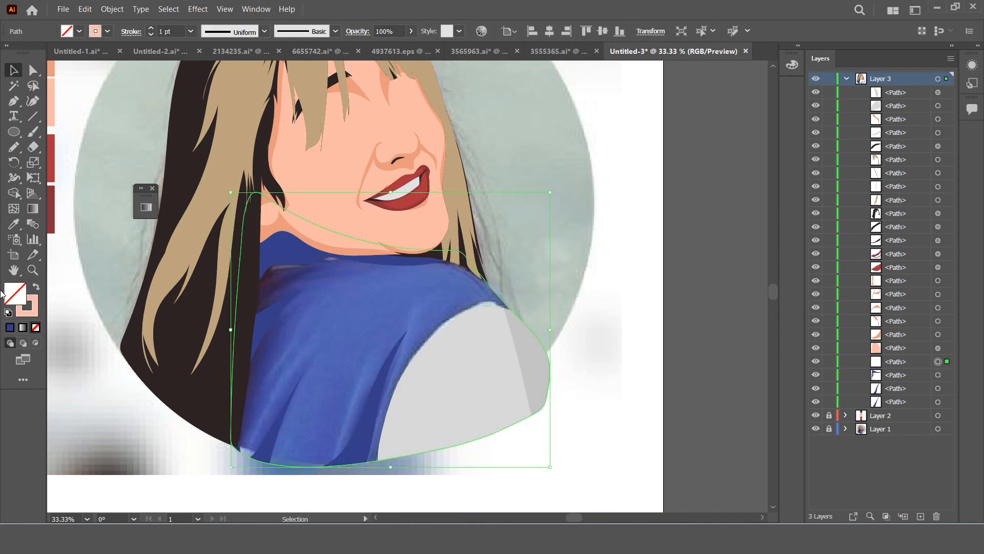
click(13, 224)
click(344, 326)
right_click(355, 292)
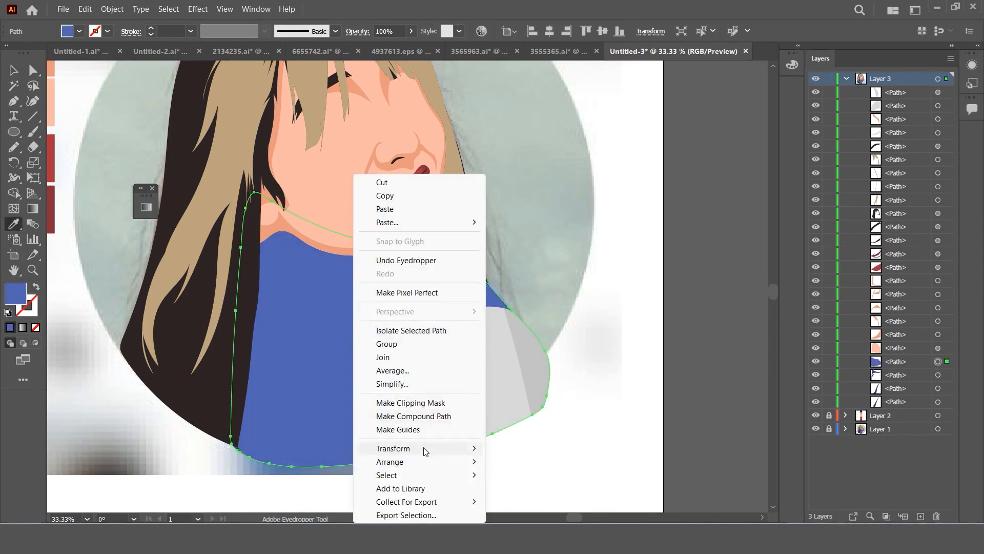
mouse_move(413, 462)
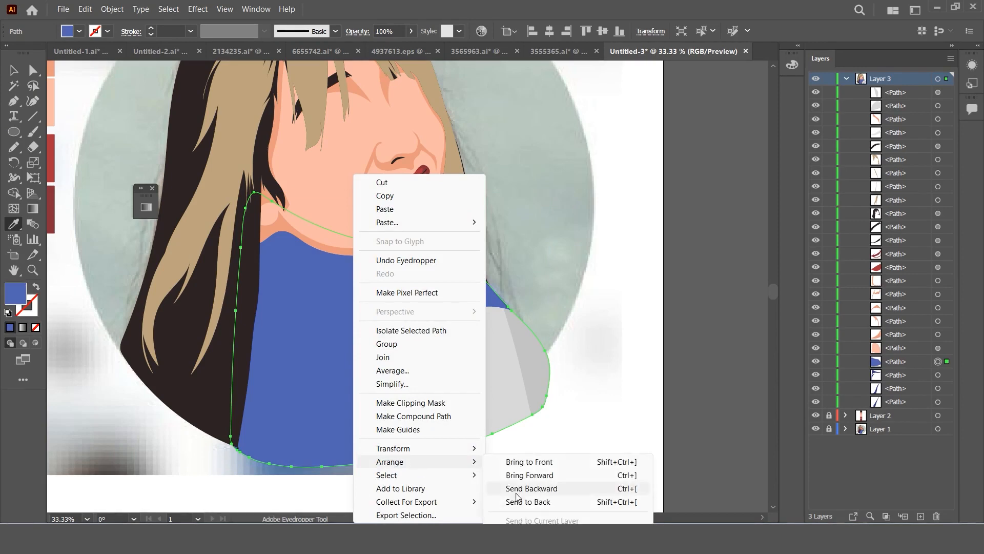
click(518, 501)
key(v)
scroll(551, 196, down, 1)
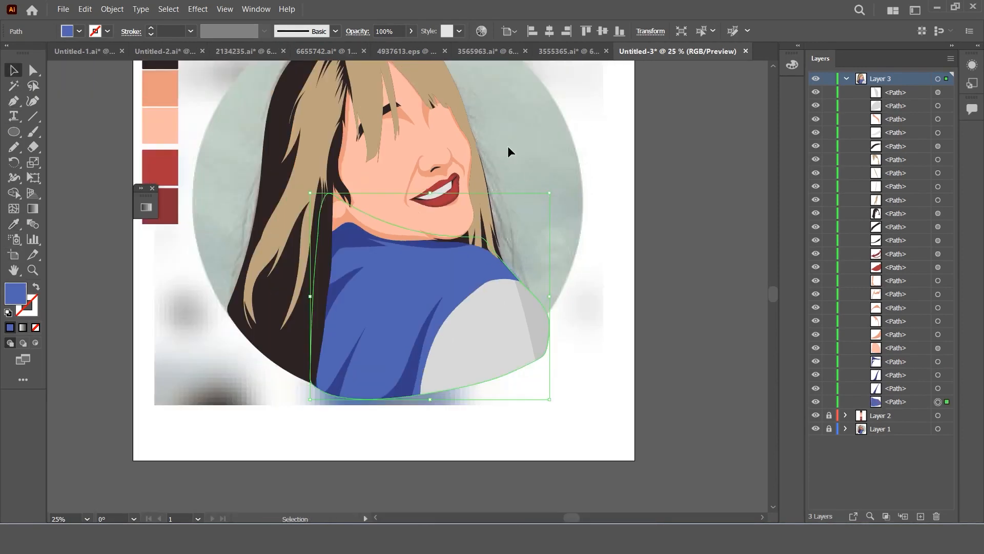
click(546, 192)
Step: Redraw the dark hair shape's lower edge with the Pencil tool, adding a thin dark strip between the jawline and the collar
scroll(543, 195, up, 1)
scroll(502, 234, down, 2)
scroll(499, 243, up, 1)
scroll(498, 244, up, 3)
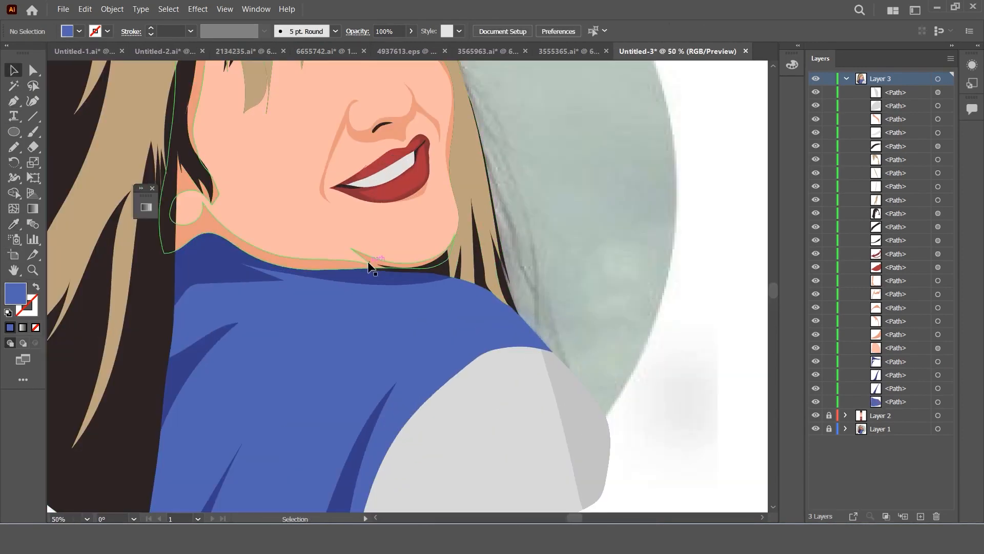
scroll(421, 283, down, 1)
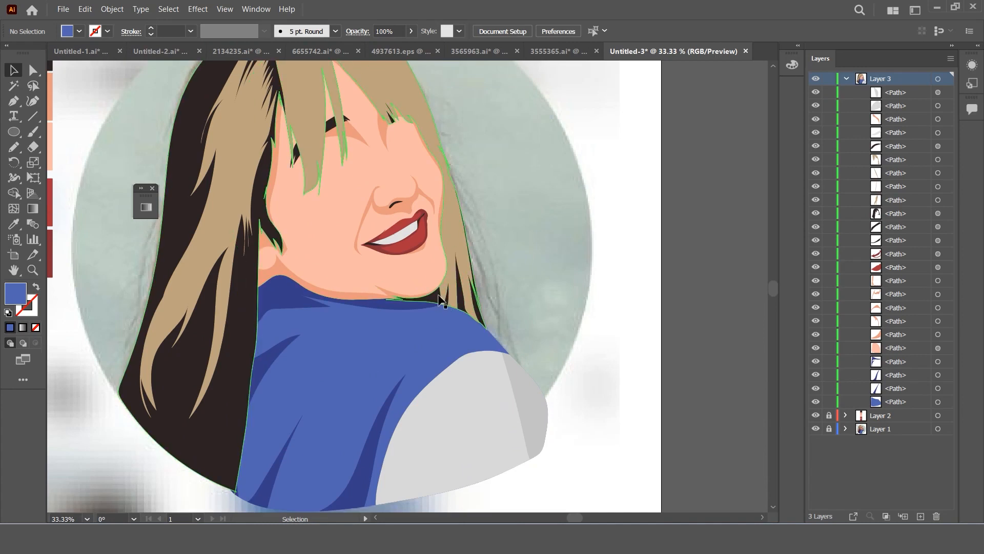
click(371, 286)
scroll(377, 285, up, 1)
key(n)
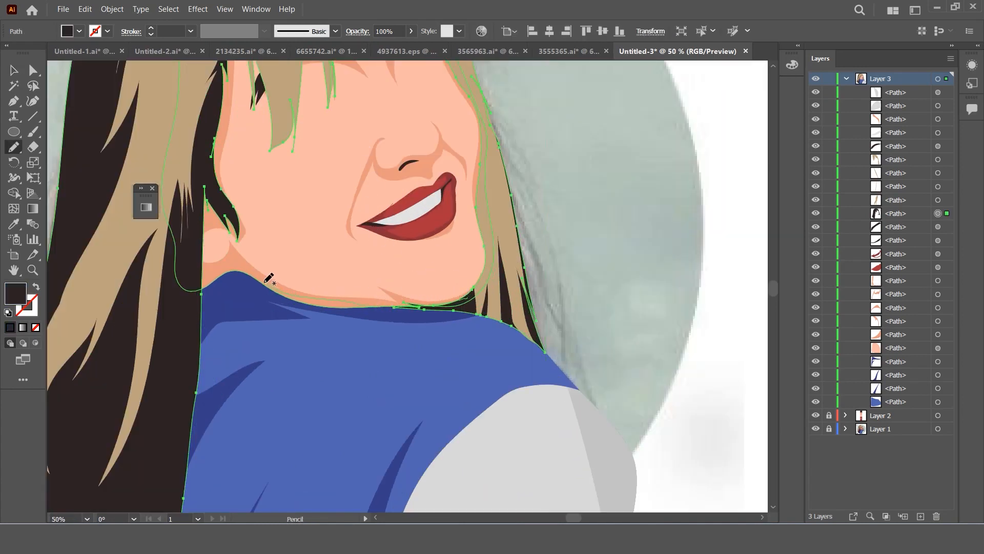
drag(460, 306, 458, 307)
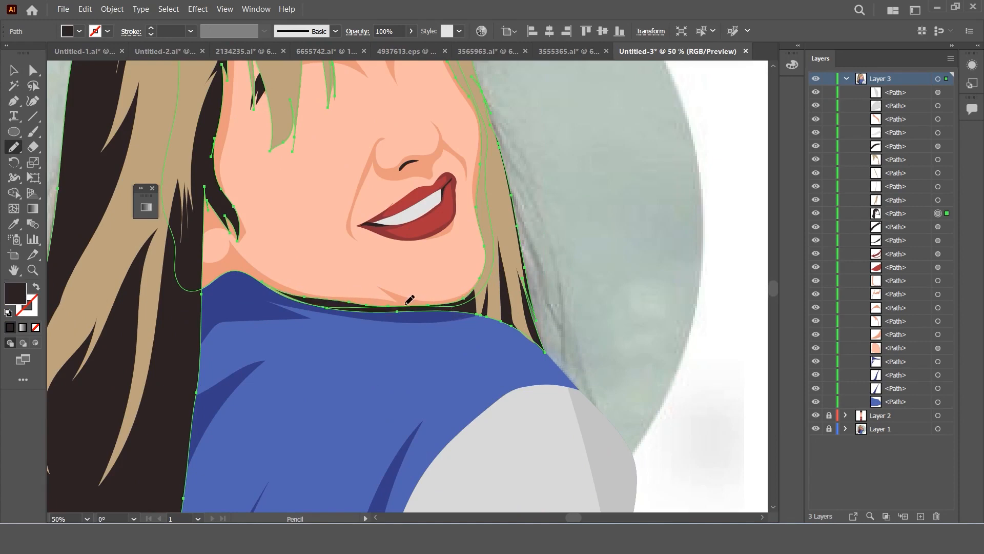
mouse_move(246, 274)
mouse_down()
mouse_move(337, 313)
mouse_move(339, 303)
mouse_move(241, 267)
mouse_move(285, 296)
mouse_move(359, 307)
mouse_up()
key(ctrl+z)
key(ctrl+z)
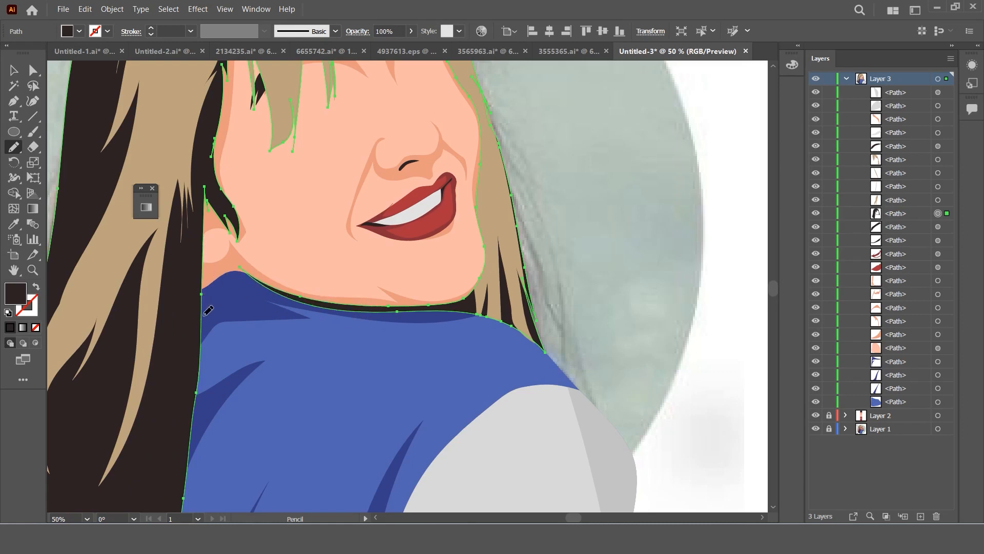
Step: Refine the dark hair shape's edge where the neck meets the collar with the Pencil tool, and deselect it
mouse_move(208, 256)
mouse_down()
mouse_move(206, 285)
mouse_move(225, 269)
mouse_move(235, 275)
mouse_move(202, 254)
mouse_move(242, 270)
mouse_up()
key(ctrl+z)
key(ctrl+z)
scroll(240, 231, down, 2)
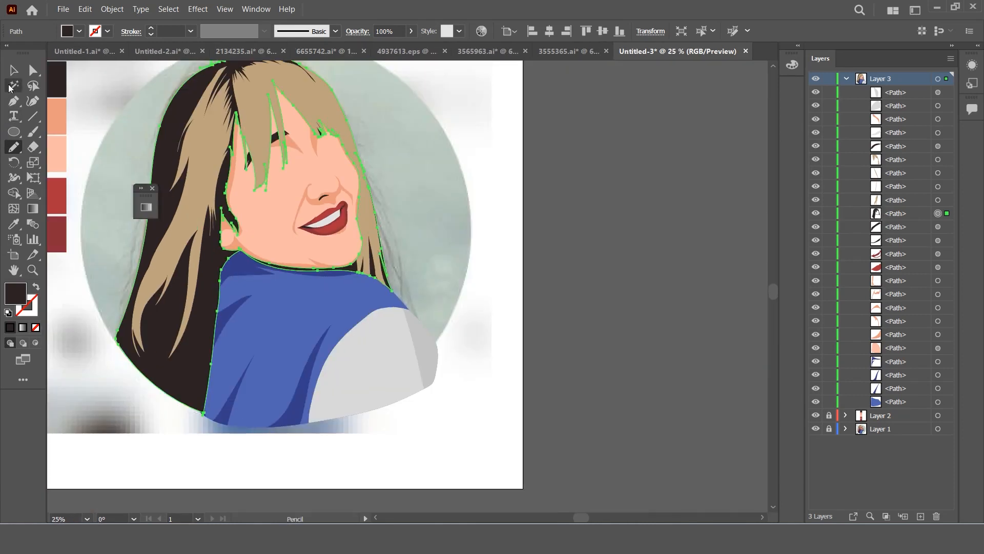
click(14, 71)
click(429, 201)
Step: Hide the photo on Layer 1 and collapse Layer 3
scroll(509, 223, down, 1)
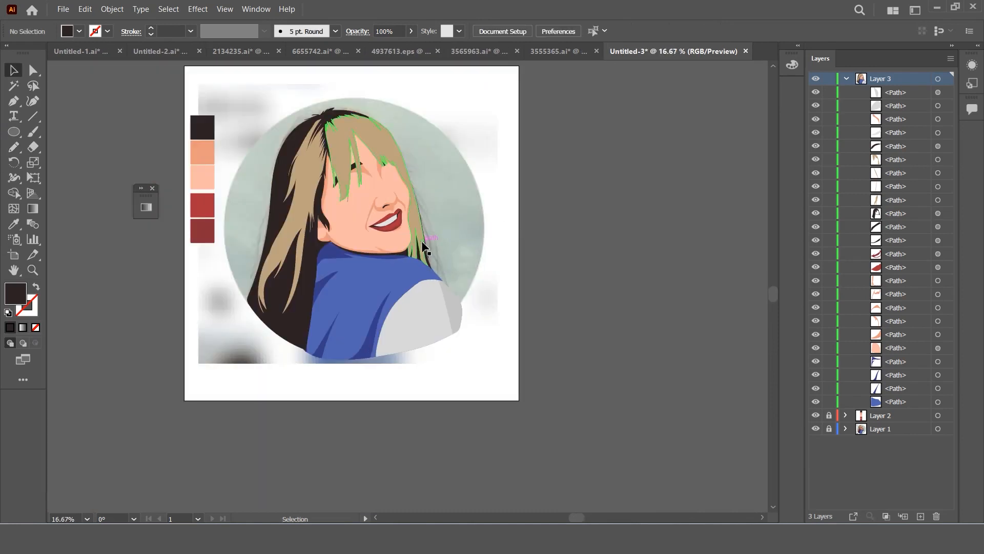
scroll(445, 245, down, 1)
scroll(513, 303, up, 2)
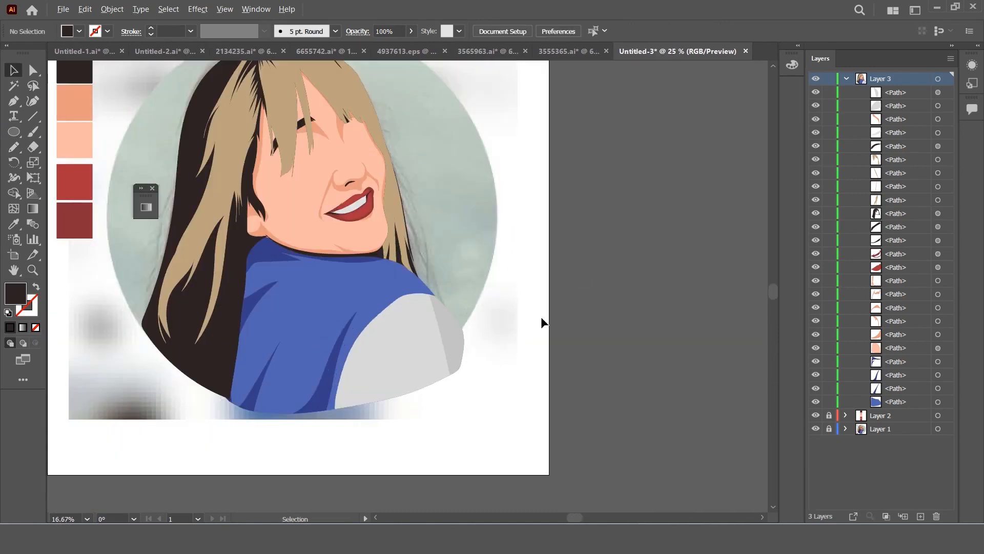
click(816, 429)
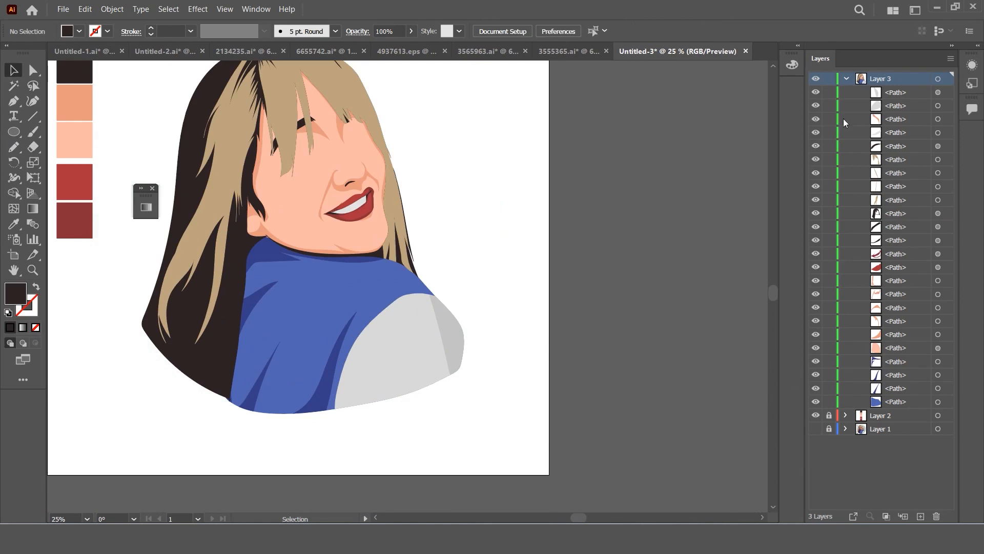
click(847, 78)
scroll(699, 189, down, 2)
click(815, 93)
Step: Hide the color swatches on Layer 2 and lock Layer 3
scroll(628, 183, up, 3)
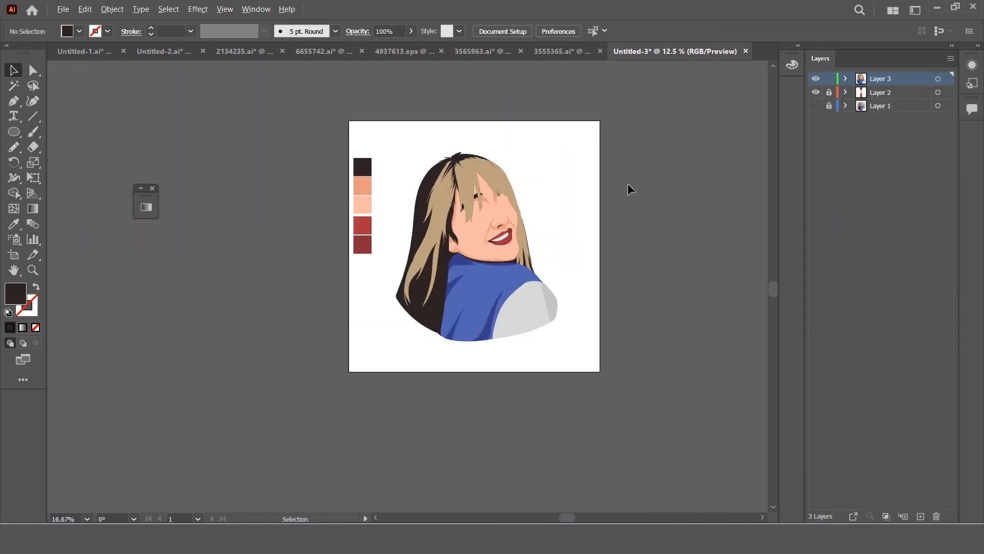
scroll(481, 179, down, 1)
scroll(495, 188, down, 1)
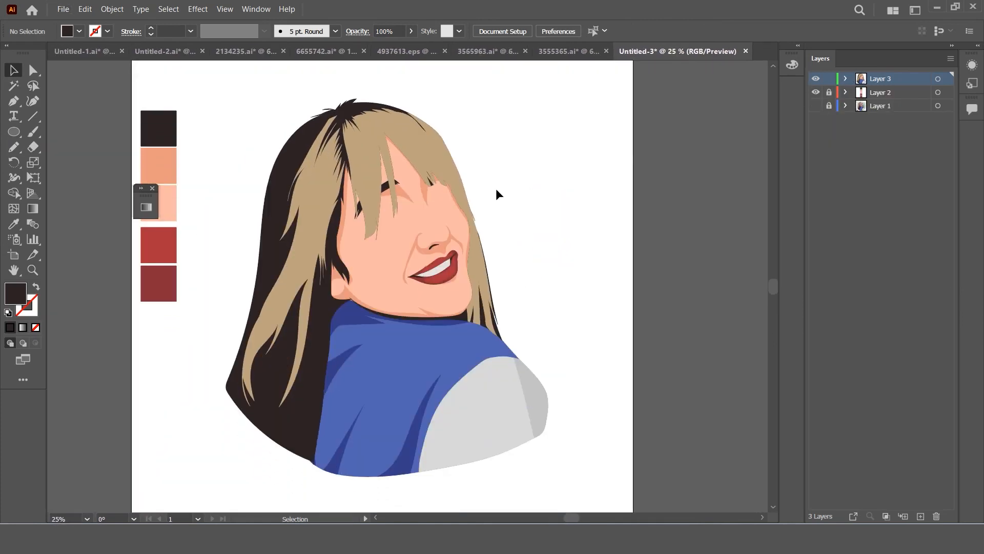
scroll(585, 190, up, 1)
scroll(584, 193, down, 1)
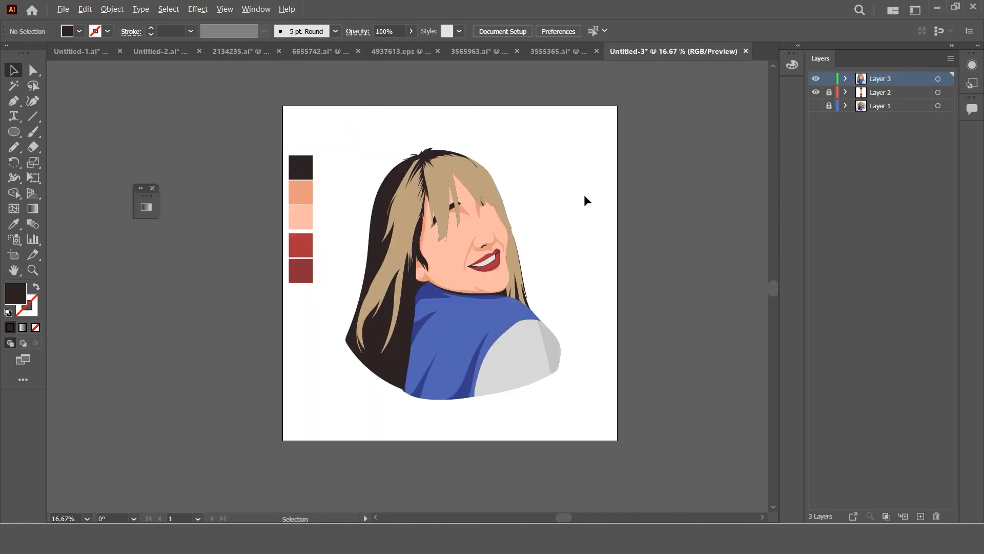
click(816, 92)
scroll(683, 147, down, 2)
scroll(672, 164, up, 3)
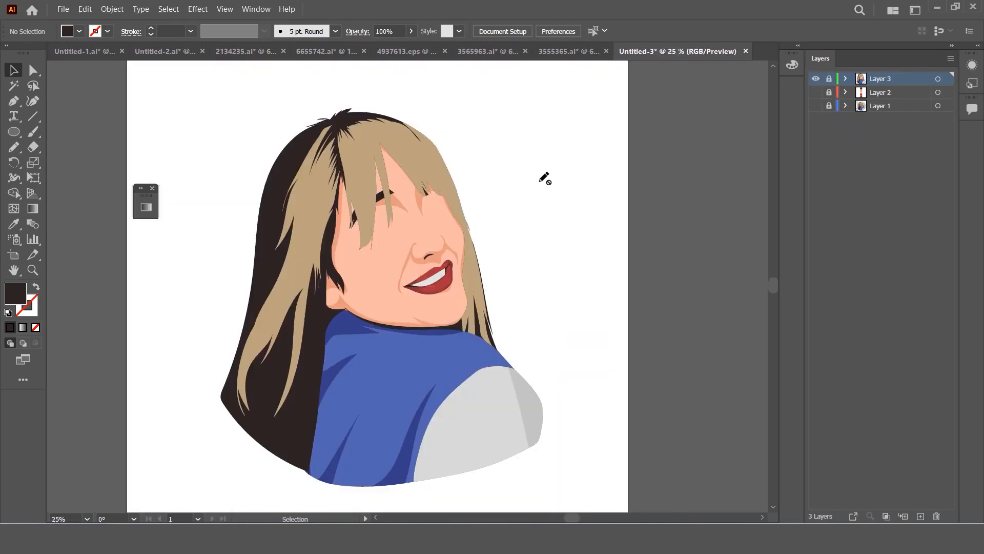
Step: Compare the finished portrait with the original photo by toggling the visibility of Layer 1 and Layer 3
scroll(549, 188, down, 2)
scroll(518, 191, down, 1)
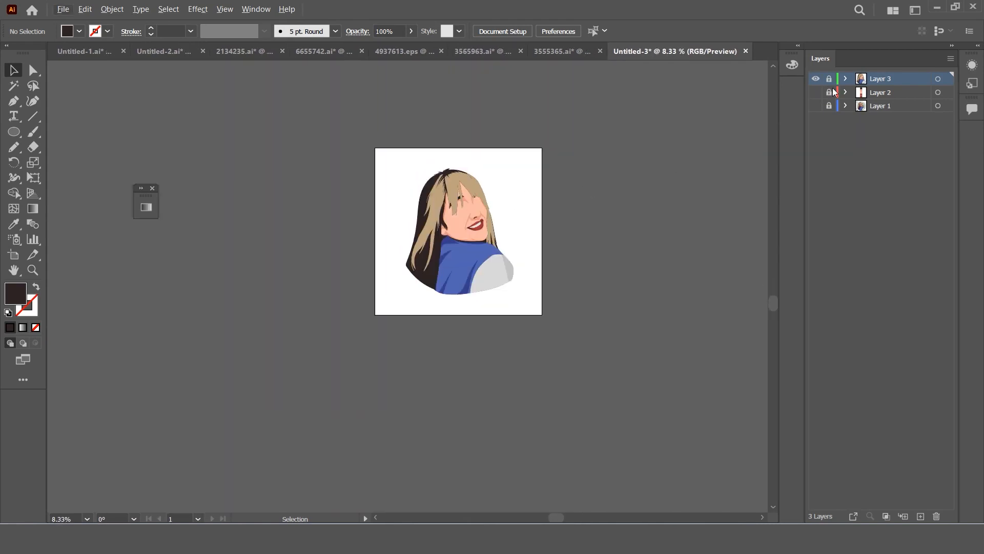
click(816, 105)
click(816, 79)
scroll(749, 117, up, 1)
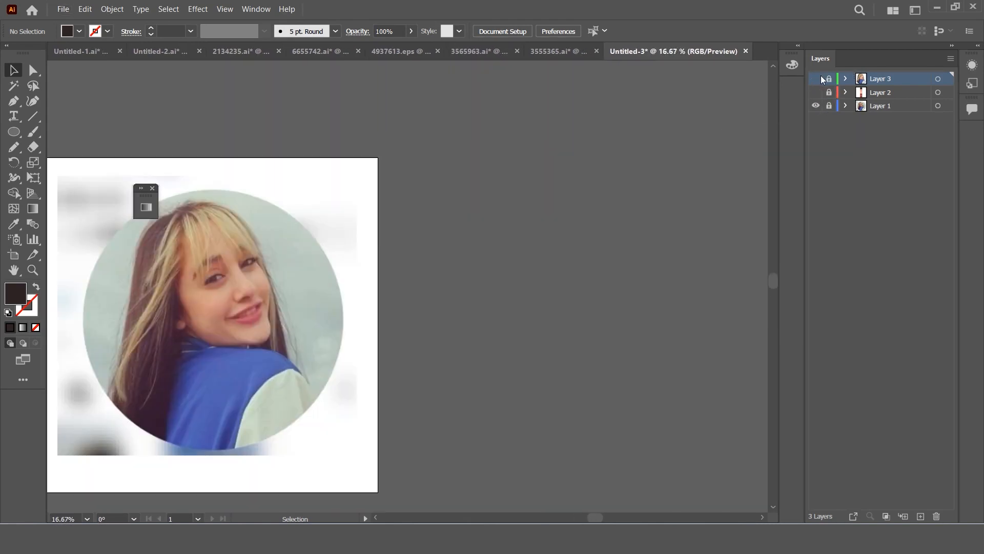
click(815, 78)
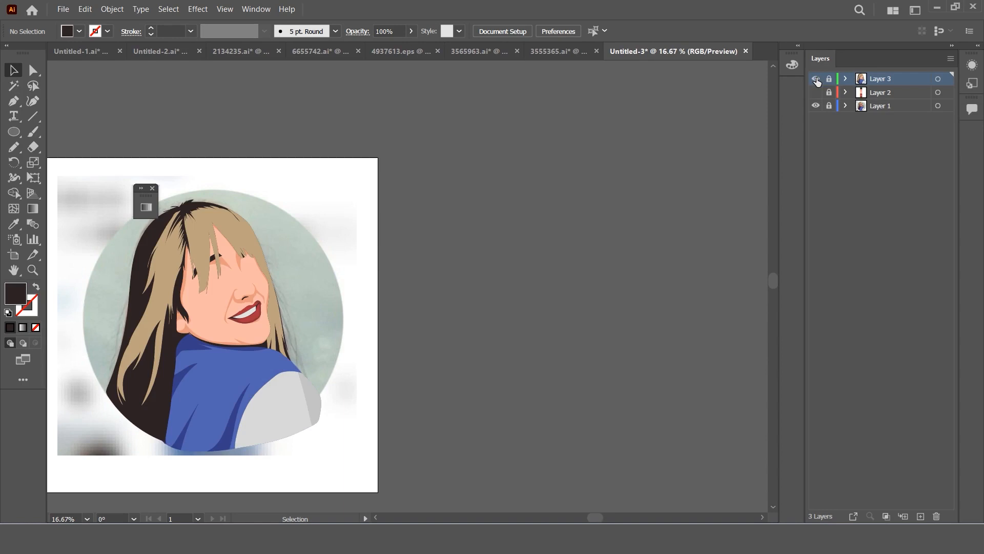
click(816, 78)
click(816, 78)
click(816, 106)
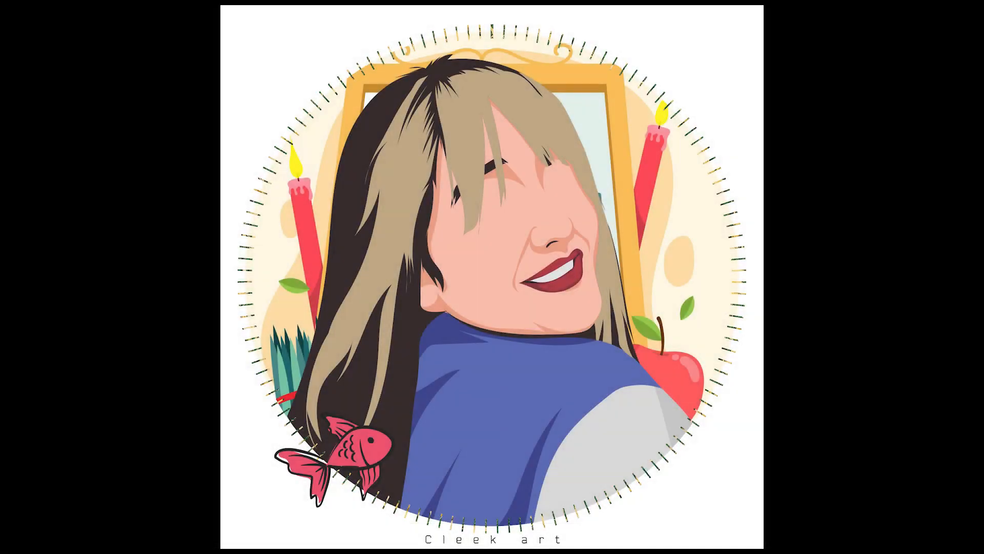